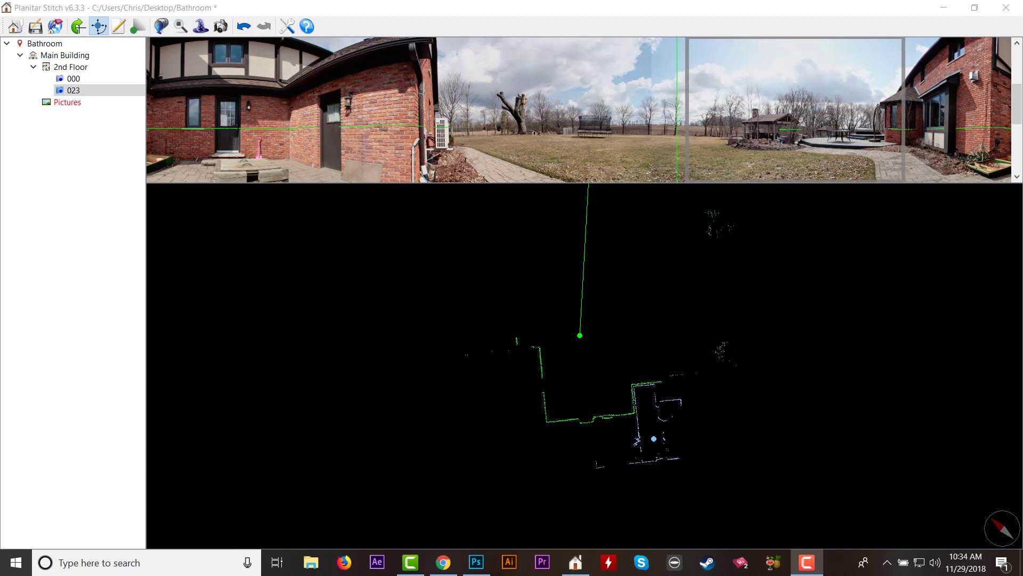
Open the file folder of photosphere 023 on the 2nd Floor.
{"action": "left_click", "coordinate": [72, 92]}
{"action": "right_click", "coordinate": [73, 93]}
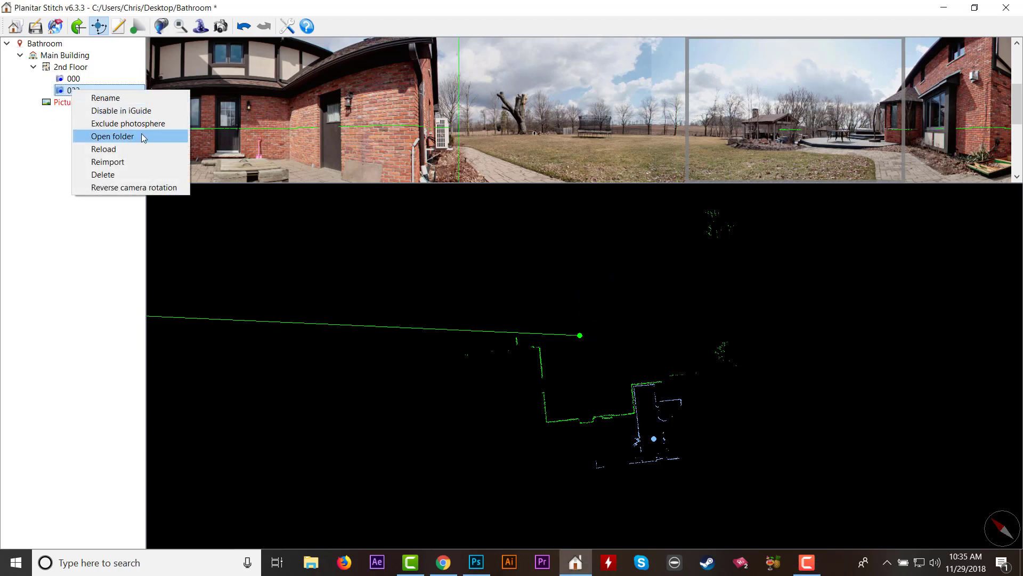
{"action": "left_click", "coordinate": [142, 136]}
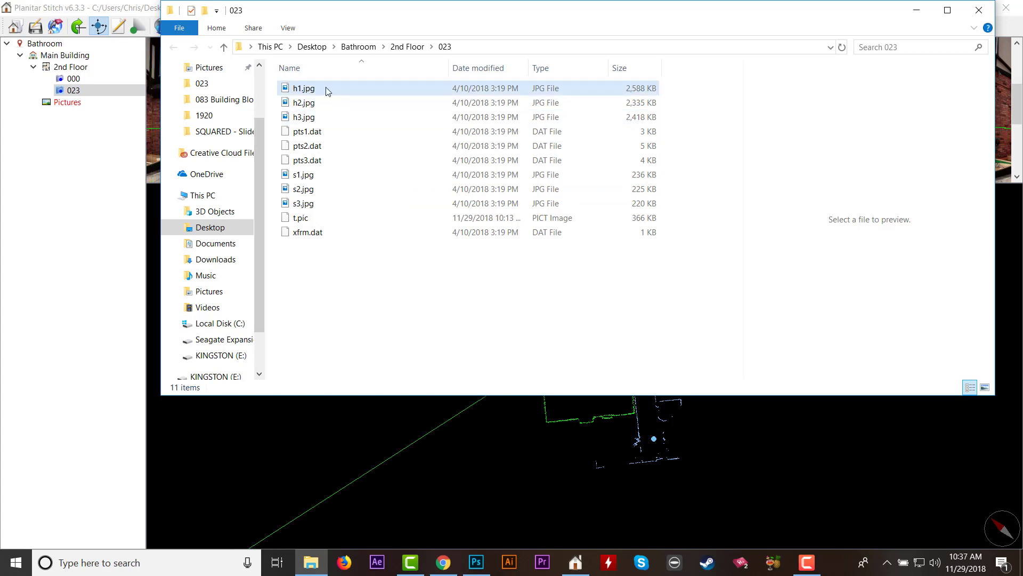
Open the fisheye image h1.jpg from the 023 folder in Adobe Photoshop CC 2018.
{"action": "left_click", "coordinate": [322, 89]}
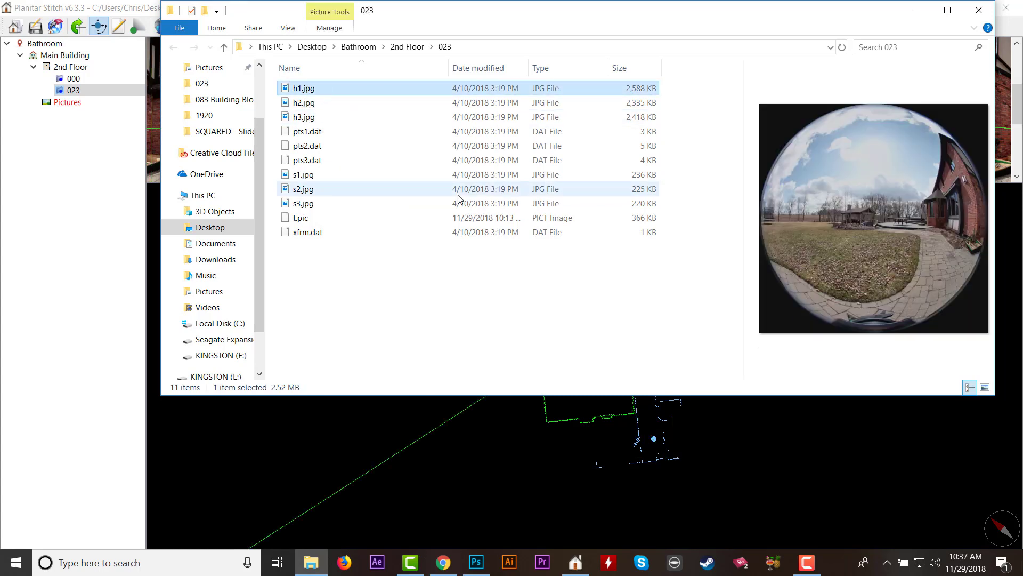
{"action": "right_click", "coordinate": [310, 91]}
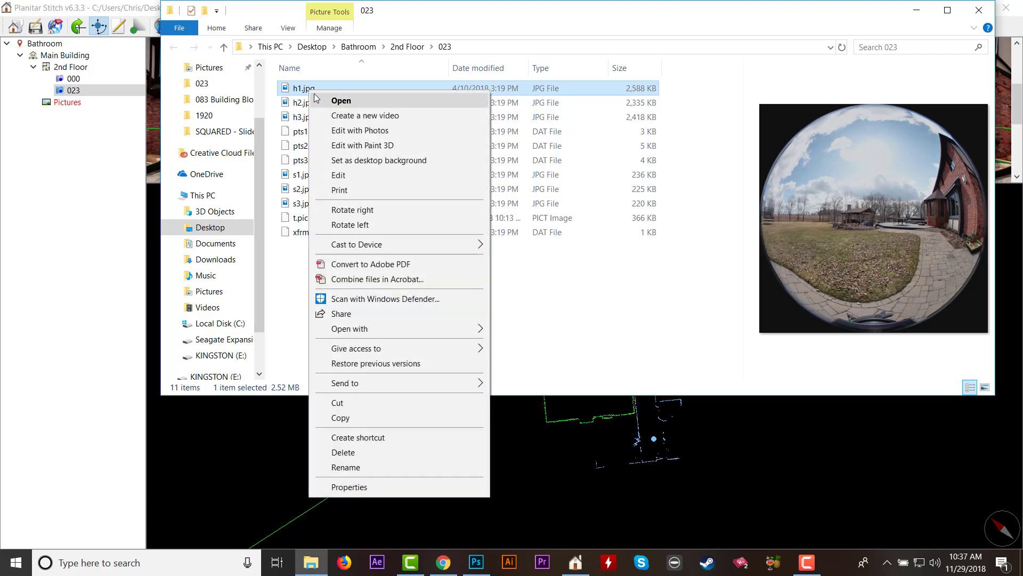
{"action": "mouse_move", "coordinate": [414, 327]}
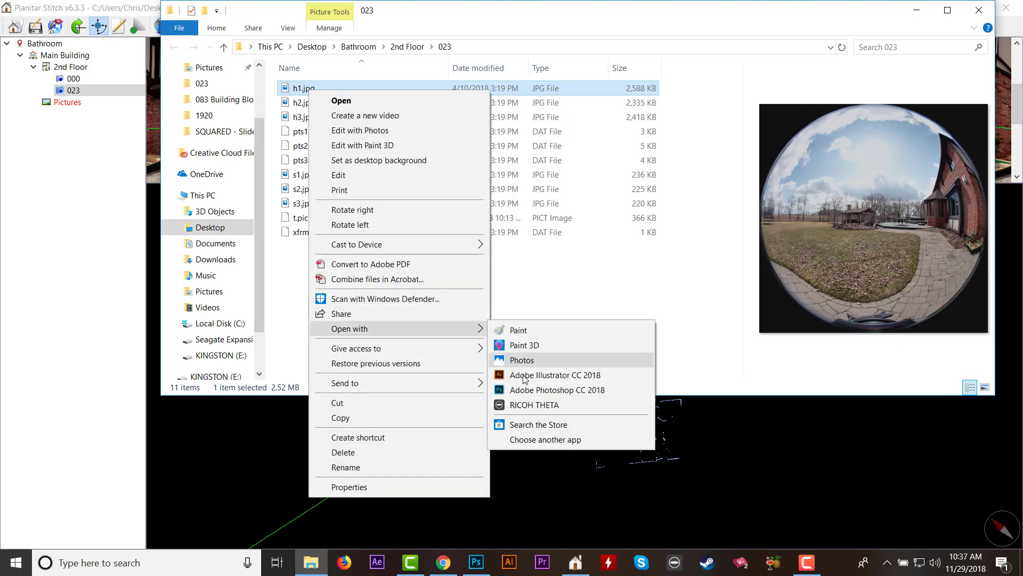
{"action": "left_click", "coordinate": [545, 393]}
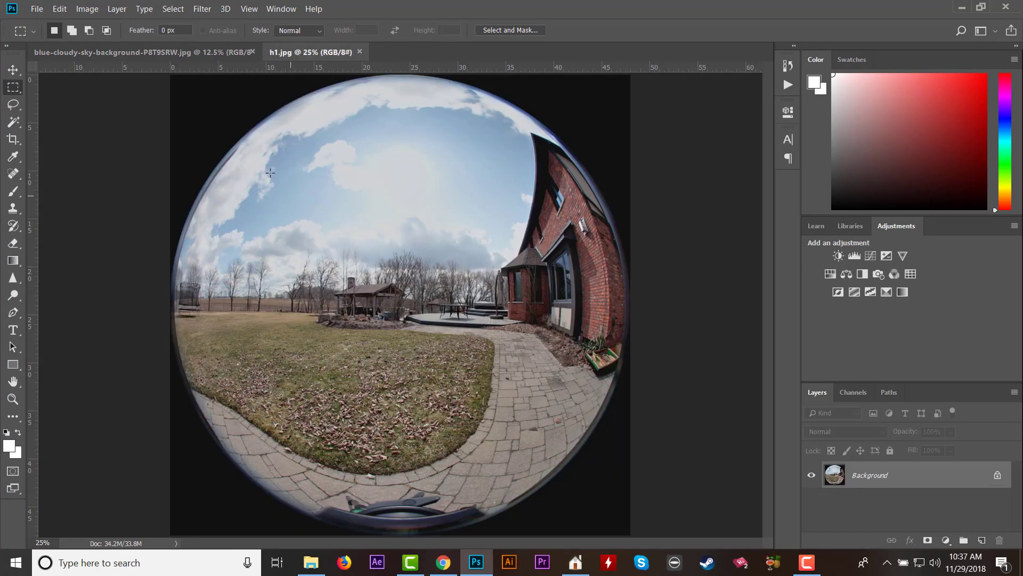
Copy the entire blue-cloudy-sky-background image and paste it as a new layer into h1.jpg.
{"action": "left_click", "coordinate": [165, 51]}
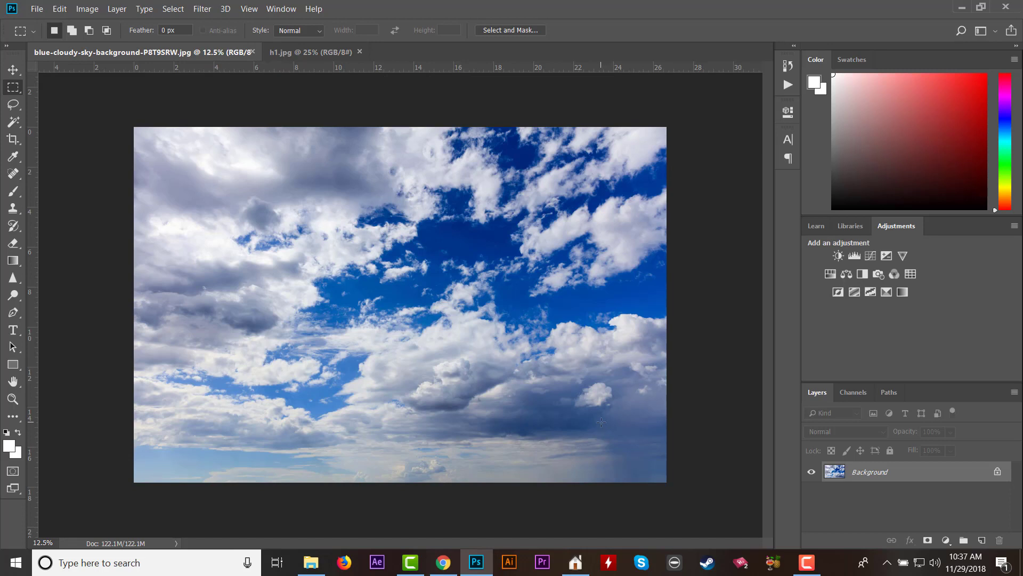
{"action": "left_click", "coordinate": [297, 52]}
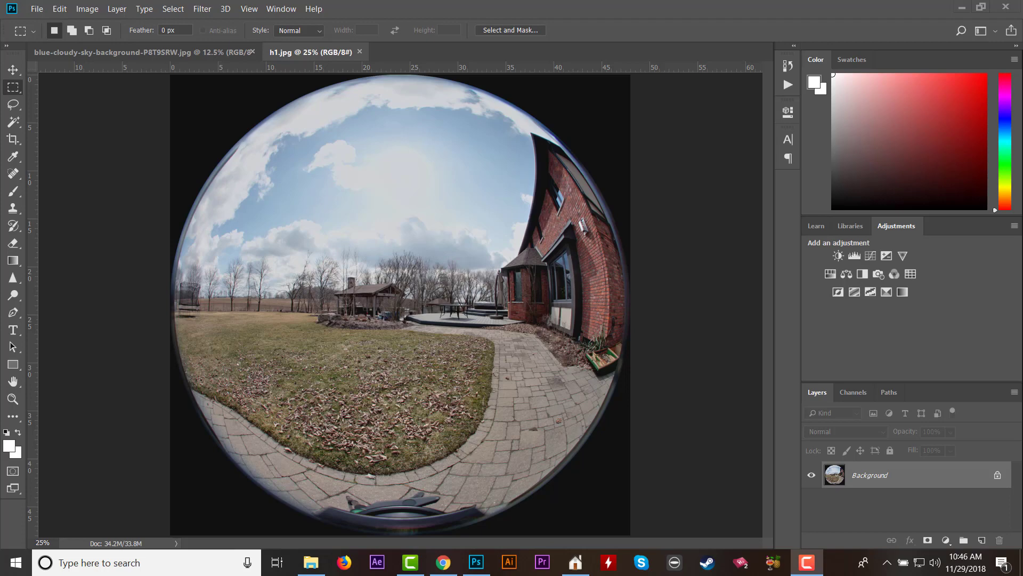
{"action": "left_click", "coordinate": [168, 53]}
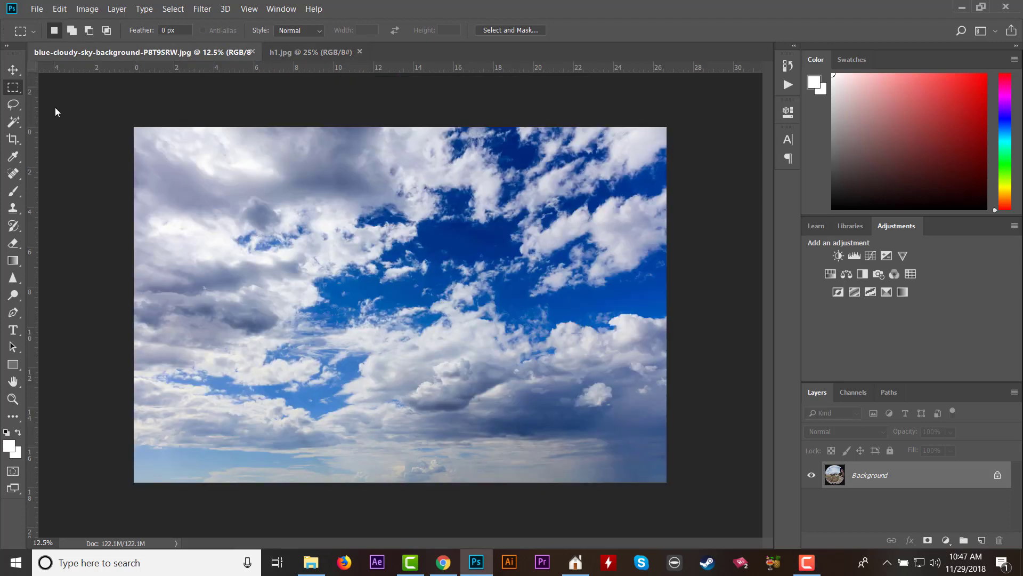
{"action": "key", "text": "ctrl+a"}
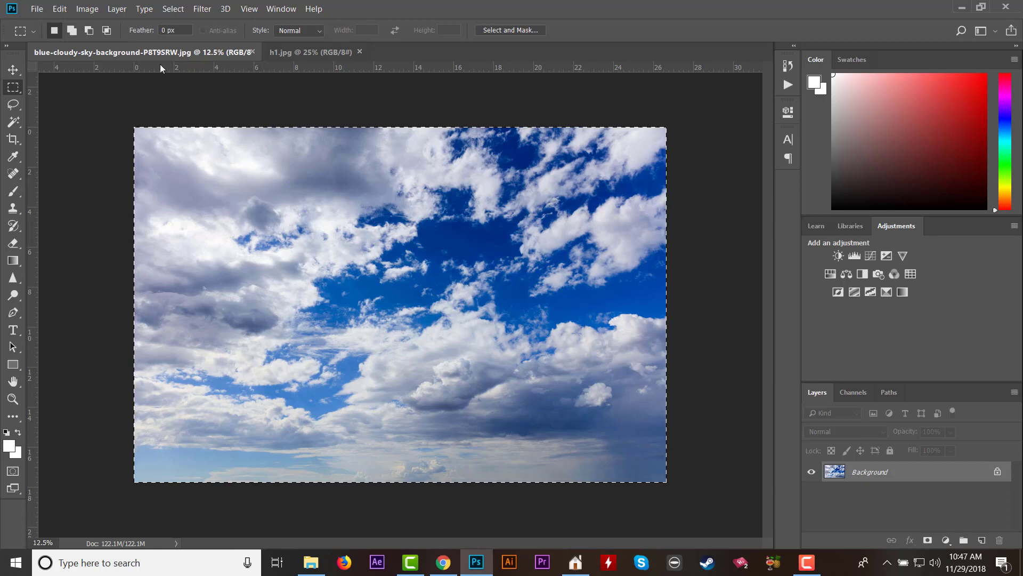
{"action": "left_click", "coordinate": [292, 54]}
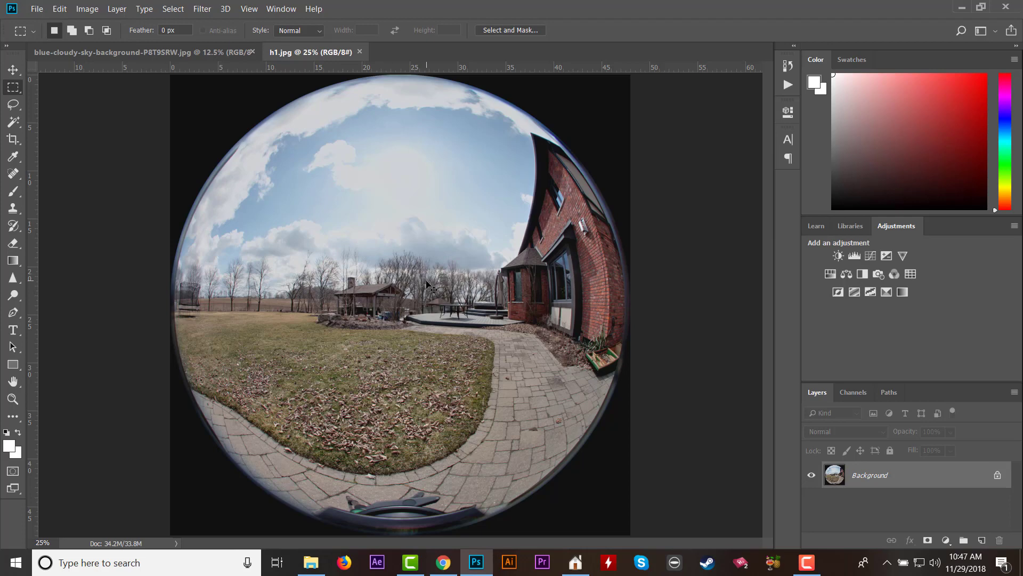
{"action": "key", "text": "ctrl+v"}
{"action": "scroll", "coordinate": [496, 286], "scroll_direction": "down", "scroll_amount": 3}
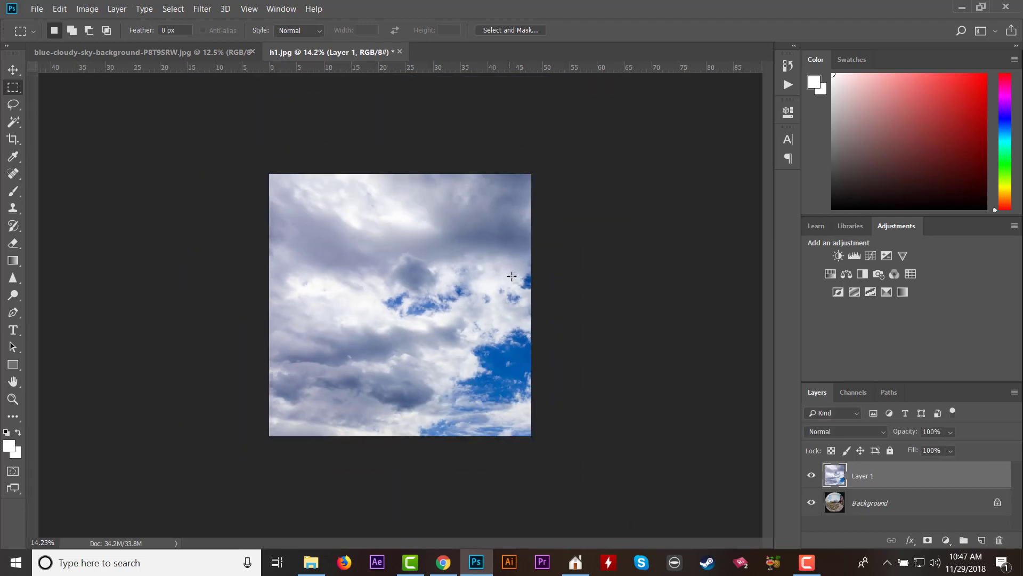
Scale the pasted sky layer to about 49% and position it over the upper part of the fisheye photo, applying the transformation.
{"action": "left_click", "coordinate": [59, 9]}
{"action": "mouse_move", "coordinate": [164, 293]}
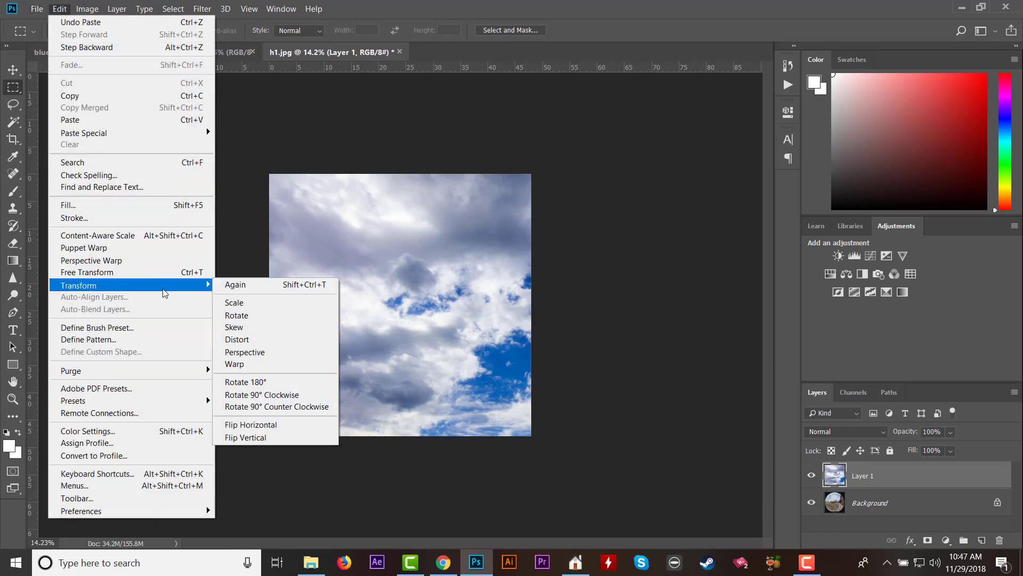
{"action": "left_click", "coordinate": [267, 303]}
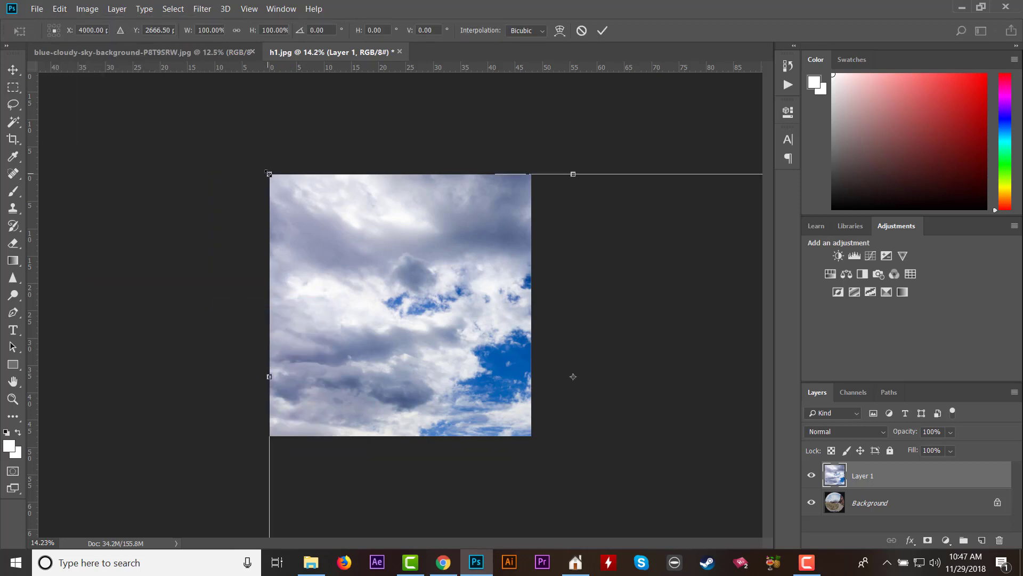
{"action": "left_click_drag", "start_coordinate": [268, 173], "coordinate": [246, 206]}
{"action": "left_click_drag", "start_coordinate": [471, 353], "coordinate": [477, 306]}
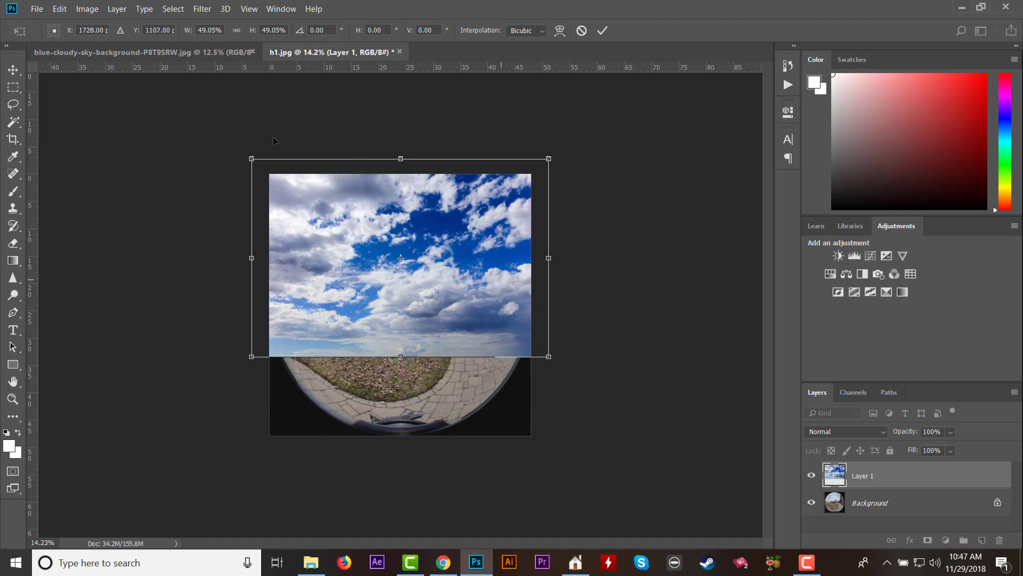
{"action": "left_click", "coordinate": [13, 87]}
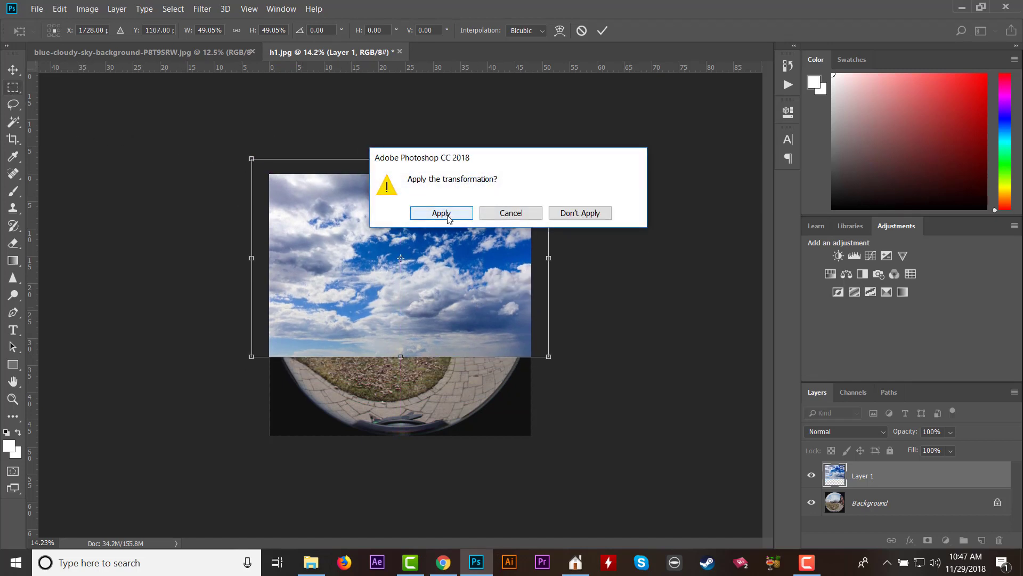
{"action": "left_click", "coordinate": [442, 213]}
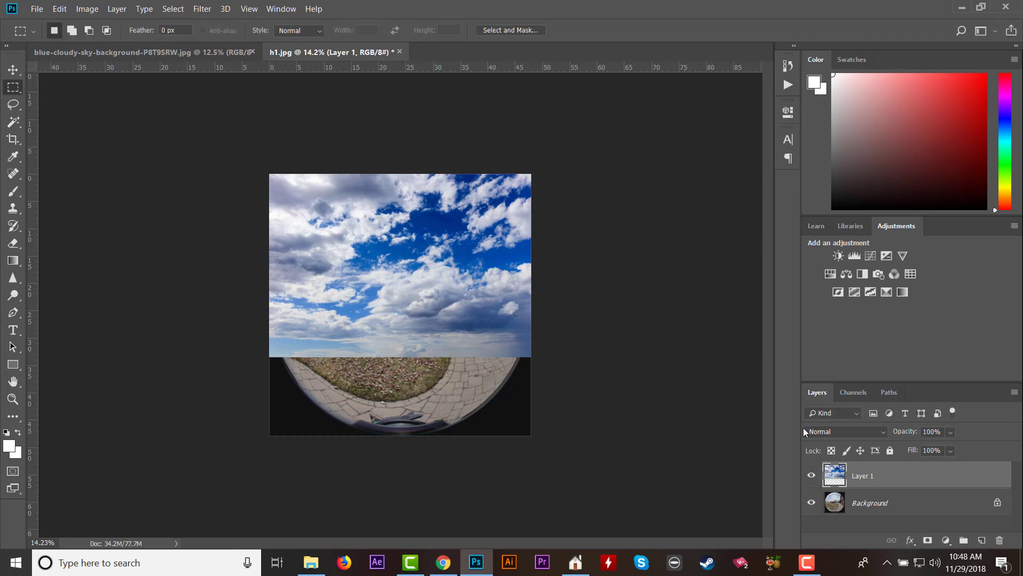
Set the sky layer's blend mode to Multiply and add a layer mask to it.
{"action": "left_click", "coordinate": [874, 433]}
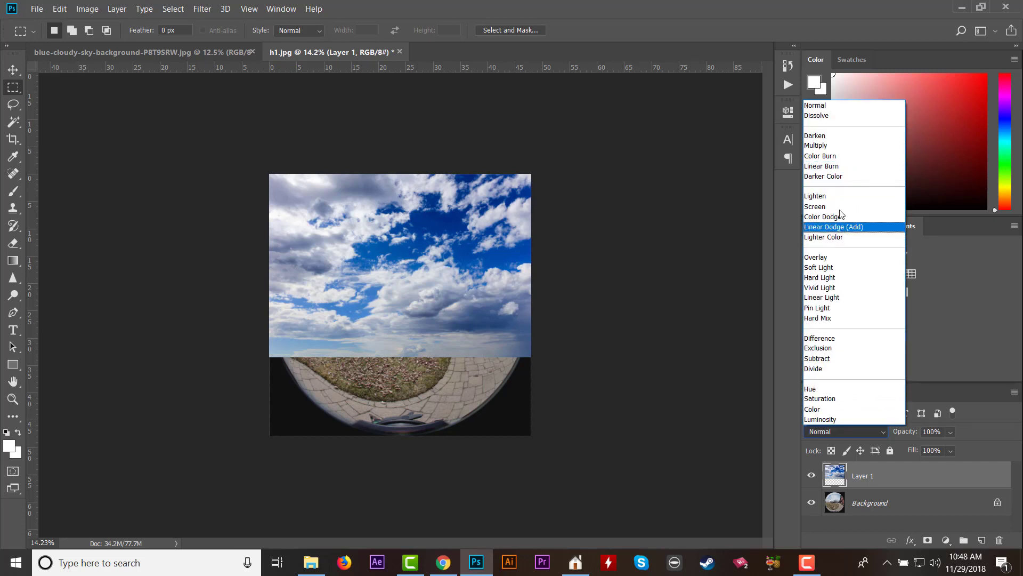
{"action": "left_click", "coordinate": [831, 146]}
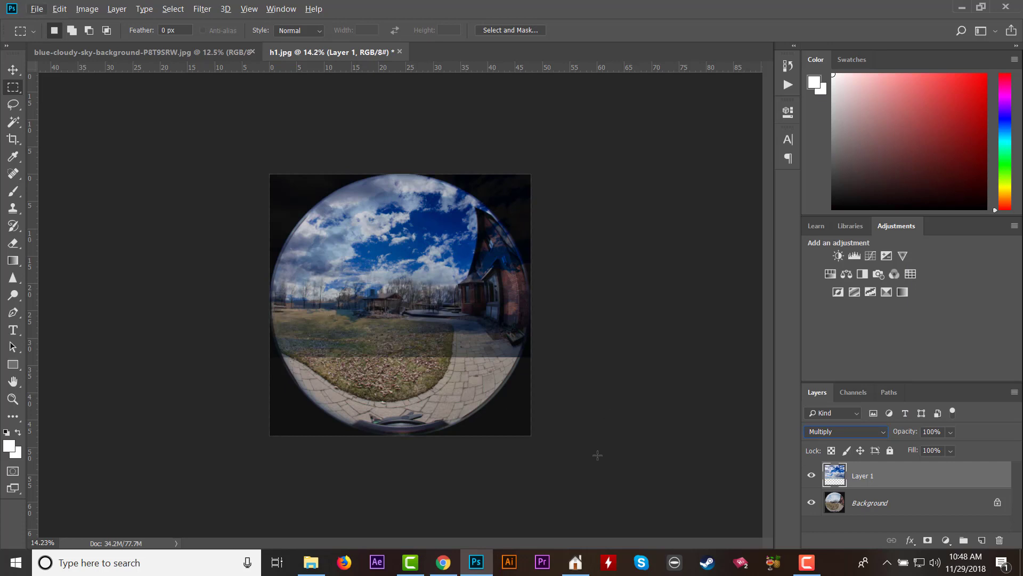
{"action": "left_click", "coordinate": [872, 507]}
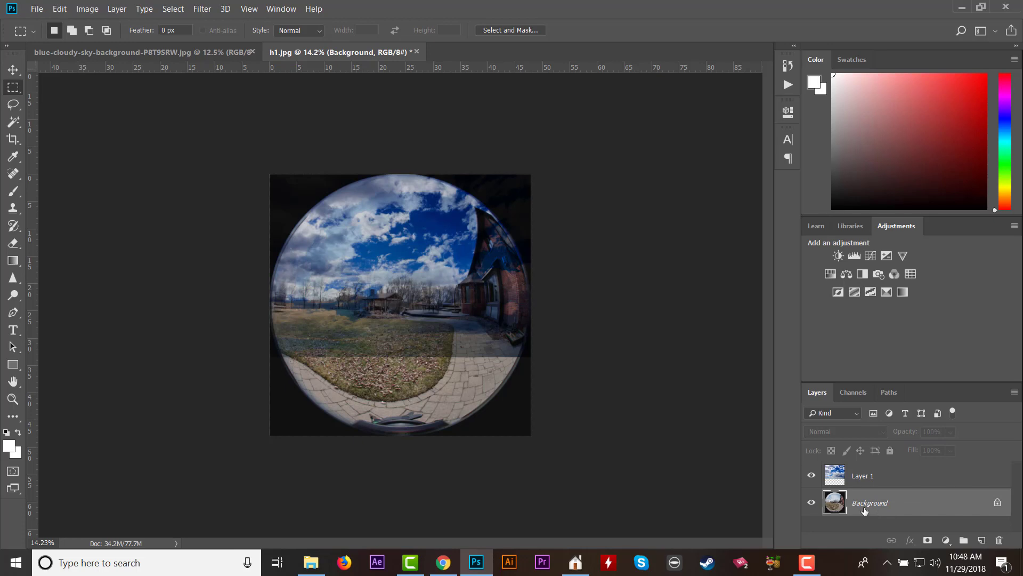
{"action": "right_click", "coordinate": [891, 484]}
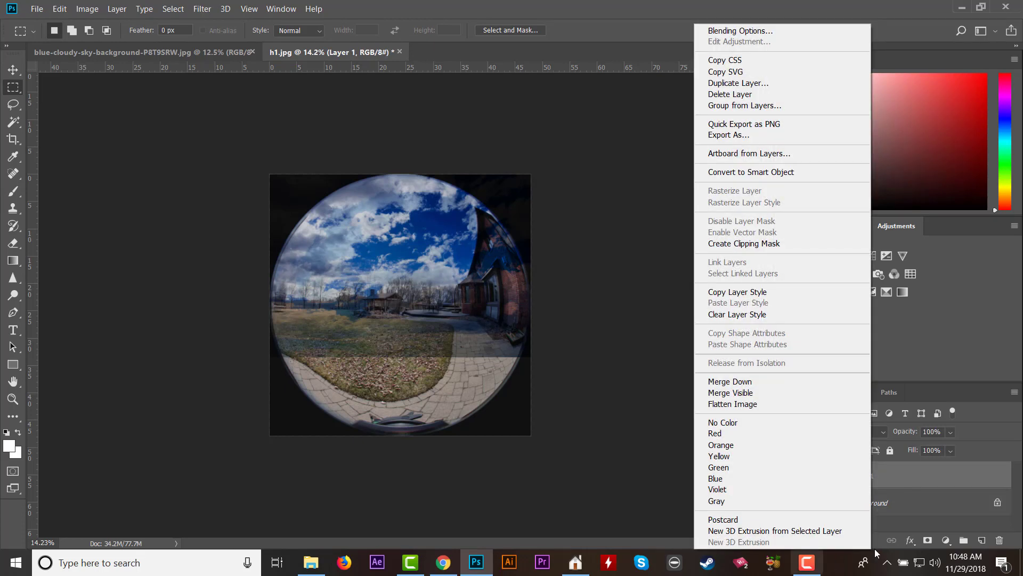
{"action": "left_click", "coordinate": [875, 549]}
{"action": "left_click", "coordinate": [928, 540]}
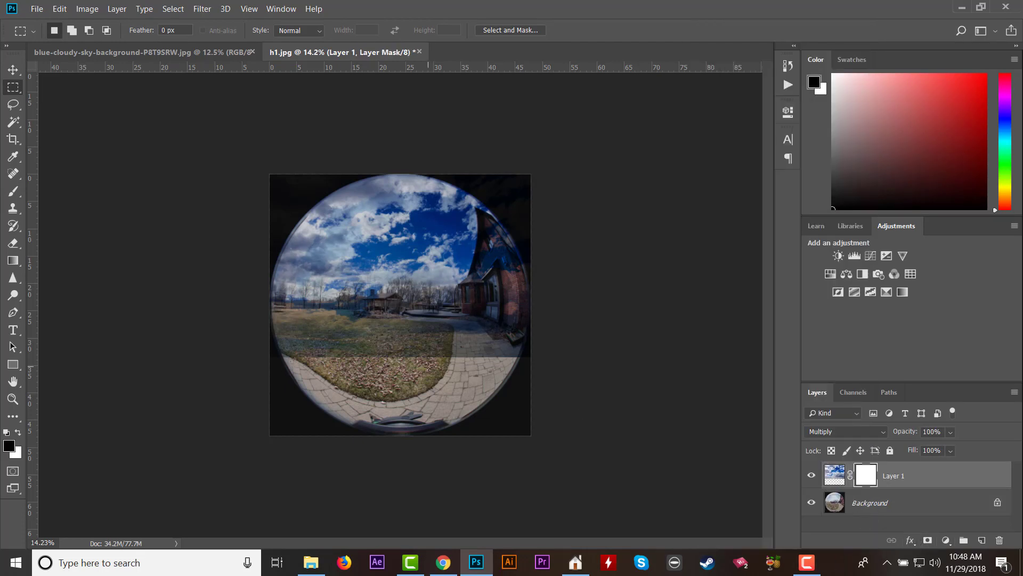
Paint black on the sky layer's mask with a 700 px brush to clear the sky overlay from the ground and house.
{"action": "left_click", "coordinate": [13, 191]}
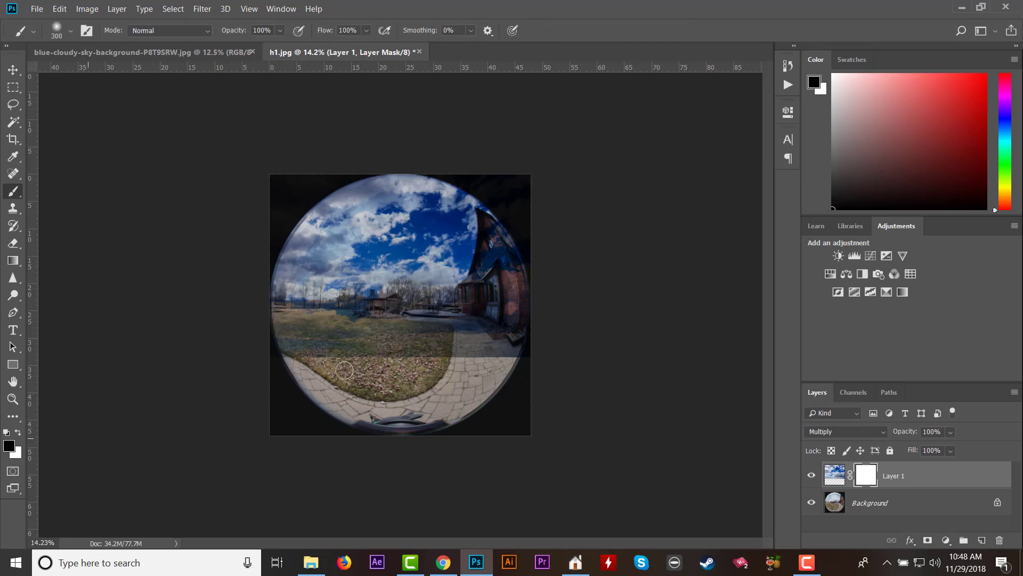
{"action": "key", "text": "bracketright"}
{"action": "key", "text": "bracketright"}
{"action": "key", "text": "bracketright"}
{"action": "key", "text": "bracketright"}
{"action": "mouse_move", "coordinate": [321, 329]}
{"action": "left_mouse_down"}
{"action": "mouse_move", "coordinate": [496, 342]}
{"action": "mouse_move", "coordinate": [507, 326]}
{"action": "mouse_move", "coordinate": [489, 309]}
{"action": "mouse_move", "coordinate": [508, 274]}
{"action": "left_mouse_up"}
{"action": "scroll", "coordinate": [525, 240], "scroll_direction": "up", "scroll_amount": 3}
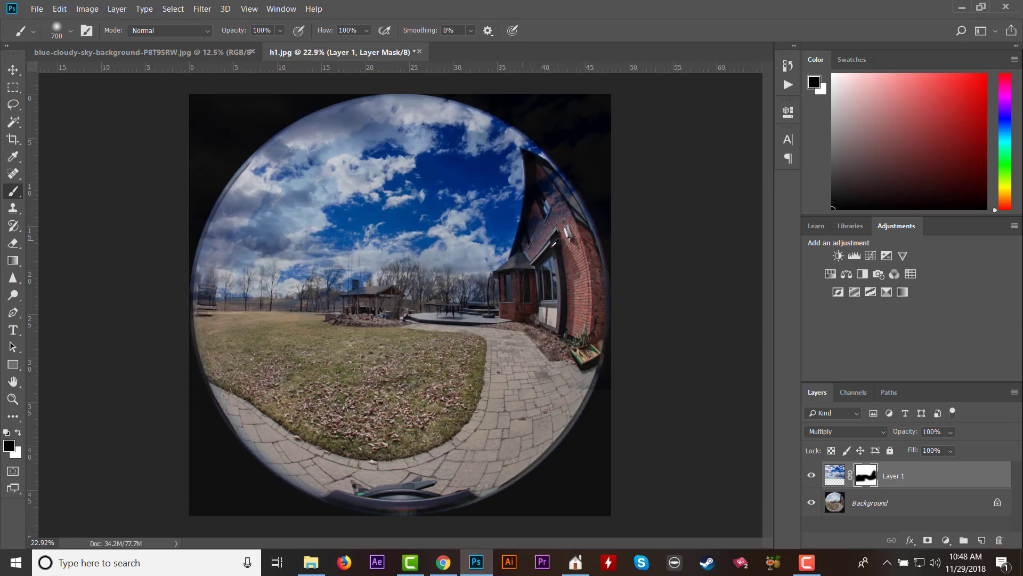
Refine the sky mask in black with a 200 px brush along the house wall, roofline and horizon.
{"action": "key", "text": "bracketleft"}
{"action": "key", "text": "bracketleft"}
{"action": "key", "text": "bracketleft"}
{"action": "key", "text": "bracketleft"}
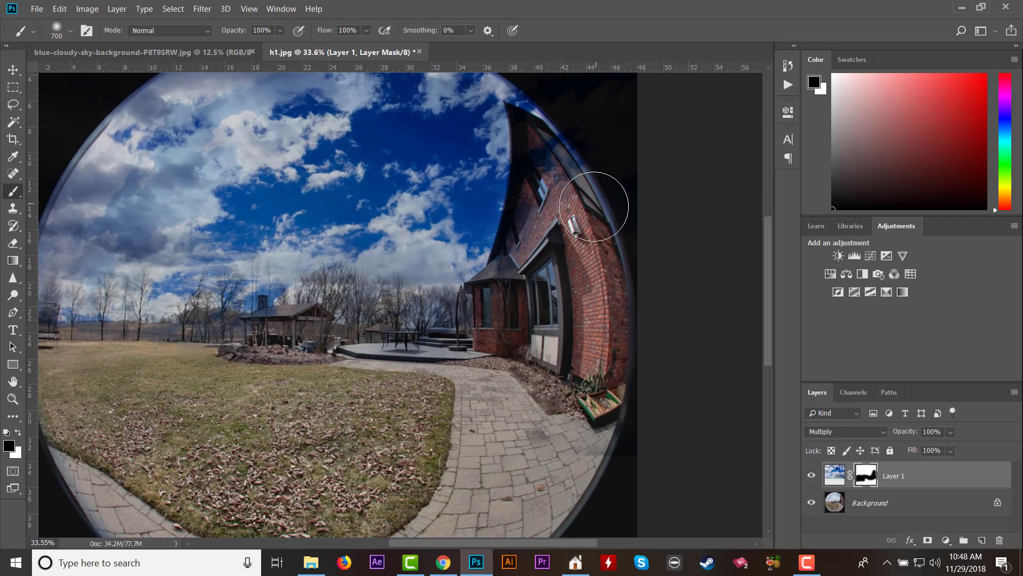
{"action": "mouse_move", "coordinate": [542, 154]}
{"action": "left_mouse_down"}
{"action": "mouse_move", "coordinate": [528, 141]}
{"action": "mouse_move", "coordinate": [560, 155]}
{"action": "mouse_move", "coordinate": [586, 200]}
{"action": "mouse_move", "coordinate": [550, 162]}
{"action": "mouse_move", "coordinate": [515, 256]}
{"action": "mouse_move", "coordinate": [507, 339]}
{"action": "mouse_move", "coordinate": [418, 342]}
{"action": "mouse_move", "coordinate": [373, 306]}
{"action": "mouse_move", "coordinate": [317, 301]}
{"action": "mouse_move", "coordinate": [259, 327]}
{"action": "mouse_move", "coordinate": [53, 328]}
{"action": "mouse_move", "coordinate": [171, 326]}
{"action": "left_mouse_up"}
Paint white over the original sky on the Background layer with a 500 px brush.
{"action": "scroll", "coordinate": [352, 408], "scroll_direction": "down", "scroll_amount": 5}
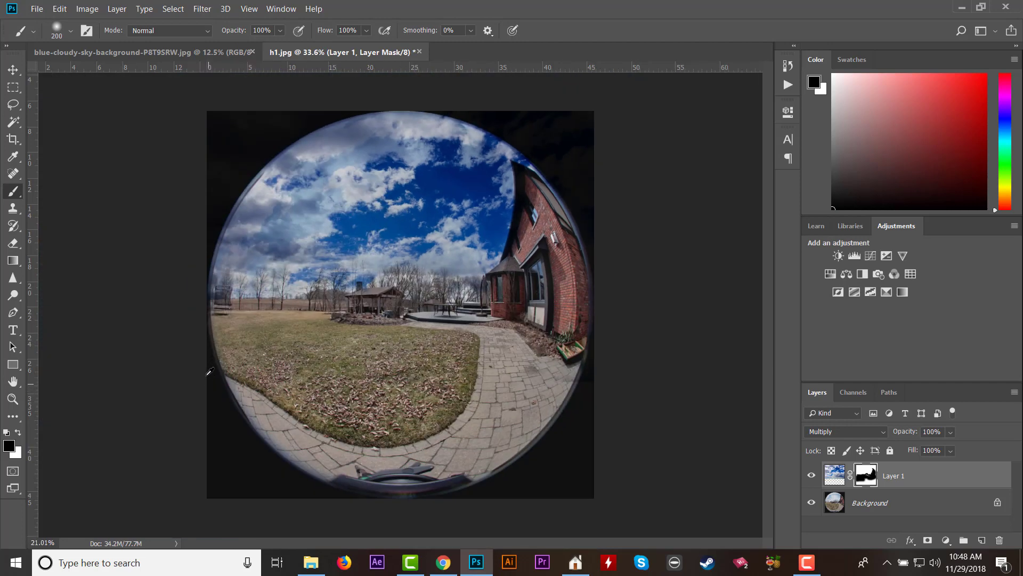
{"action": "scroll", "coordinate": [209, 371], "scroll_direction": "up", "scroll_amount": 5}
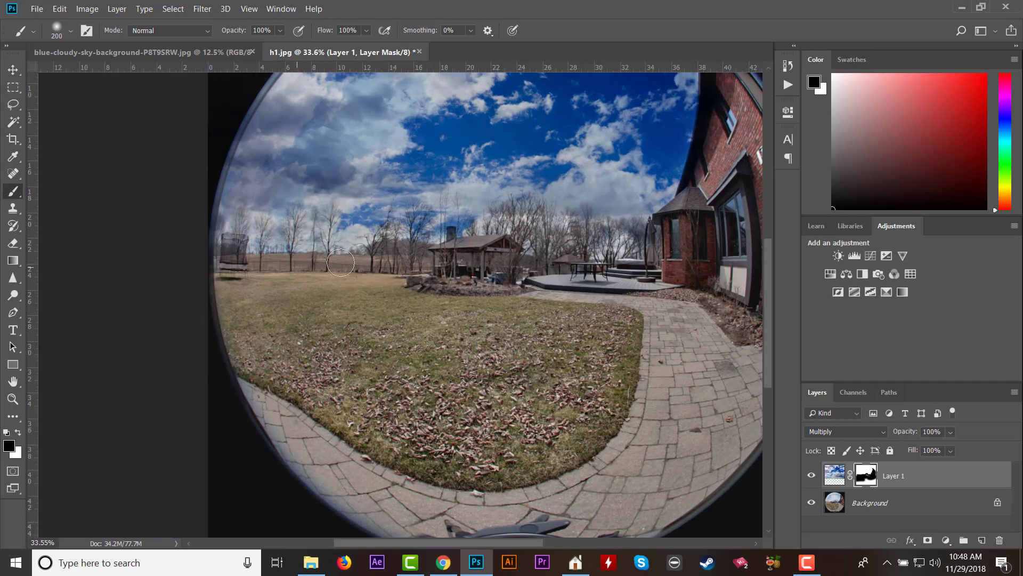
{"action": "scroll", "coordinate": [704, 255], "scroll_direction": "down", "scroll_amount": 2}
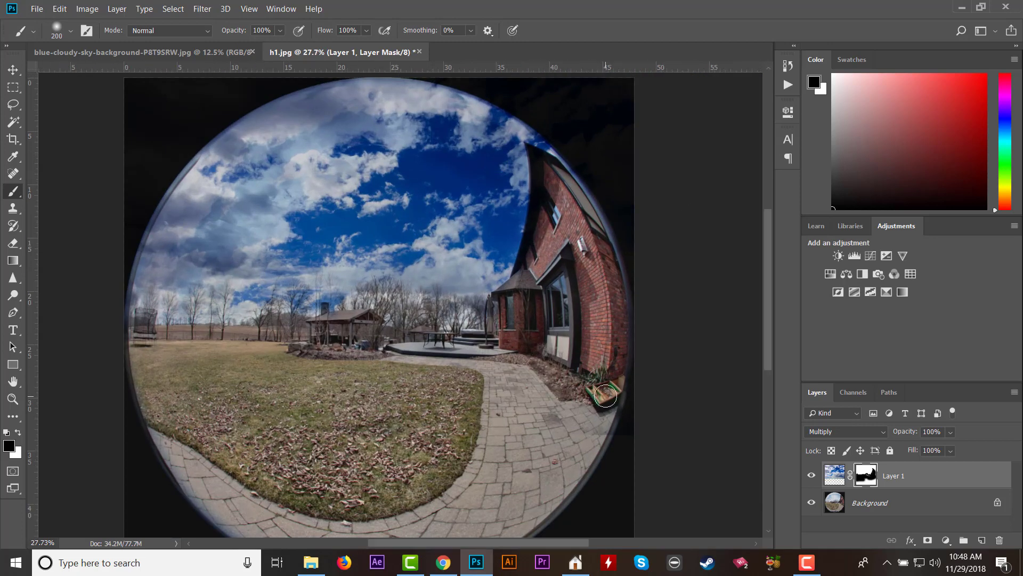
{"action": "key", "text": "x"}
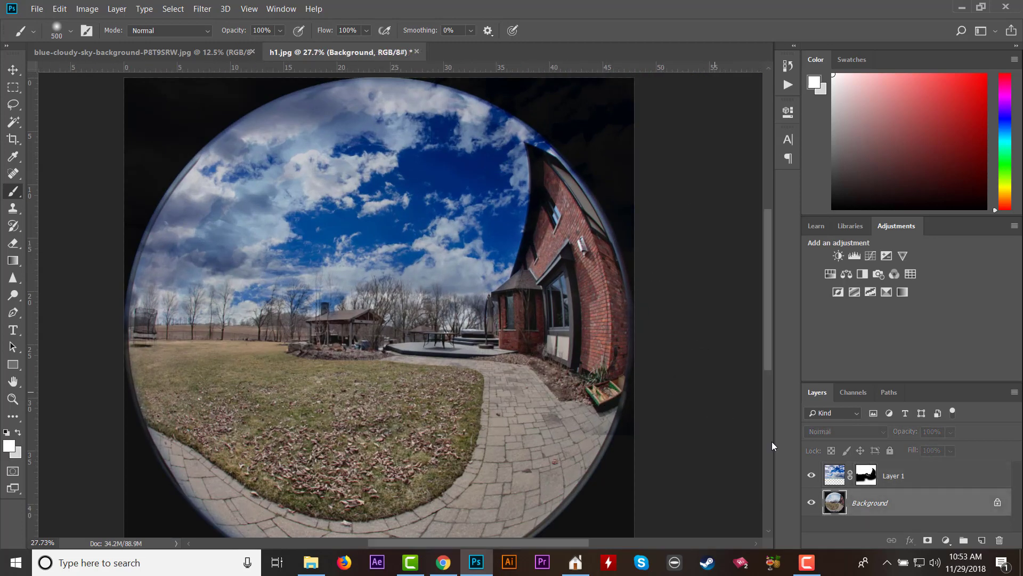
{"action": "mouse_move", "coordinate": [273, 183]}
{"action": "left_mouse_down"}
{"action": "mouse_move", "coordinate": [336, 160]}
{"action": "mouse_move", "coordinate": [300, 144]}
{"action": "mouse_move", "coordinate": [353, 129]}
{"action": "mouse_move", "coordinate": [421, 140]}
{"action": "mouse_move", "coordinate": [358, 134]}
{"action": "mouse_move", "coordinate": [207, 237]}
{"action": "mouse_move", "coordinate": [247, 241]}
{"action": "mouse_move", "coordinate": [211, 253]}
{"action": "mouse_move", "coordinate": [275, 268]}
{"action": "mouse_move", "coordinate": [308, 248]}
{"action": "mouse_move", "coordinate": [367, 254]}
{"action": "mouse_move", "coordinate": [443, 228]}
{"action": "mouse_move", "coordinate": [472, 177]}
{"action": "mouse_move", "coordinate": [444, 136]}
{"action": "mouse_move", "coordinate": [417, 146]}
{"action": "mouse_move", "coordinate": [462, 169]}
{"action": "mouse_move", "coordinate": [466, 235]}
{"action": "mouse_move", "coordinate": [476, 151]}
{"action": "mouse_move", "coordinate": [392, 161]}
{"action": "mouse_move", "coordinate": [314, 139]}
{"action": "mouse_move", "coordinate": [263, 158]}
{"action": "mouse_move", "coordinate": [191, 267]}
{"action": "mouse_move", "coordinate": [248, 202]}
{"action": "mouse_move", "coordinate": [392, 174]}
{"action": "mouse_move", "coordinate": [286, 194]}
{"action": "mouse_move", "coordinate": [387, 161]}
{"action": "mouse_move", "coordinate": [402, 127]}
{"action": "mouse_move", "coordinate": [303, 142]}
{"action": "mouse_move", "coordinate": [377, 114]}
{"action": "mouse_move", "coordinate": [321, 160]}
{"action": "left_mouse_up"}
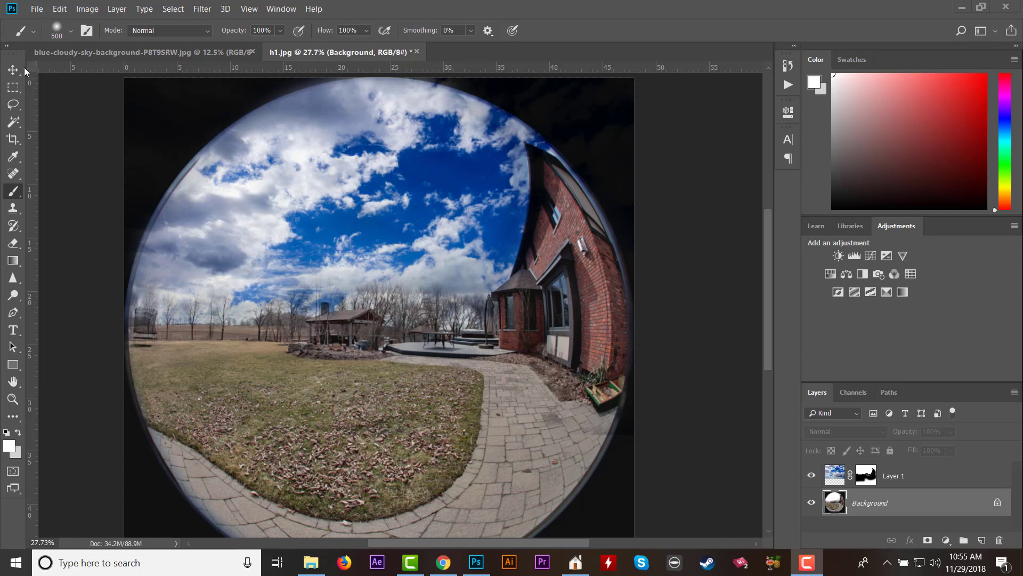
Save the edited image as a JPEG named h1.jpg in folder 023, replacing the original file.
{"action": "left_click", "coordinate": [36, 10]}
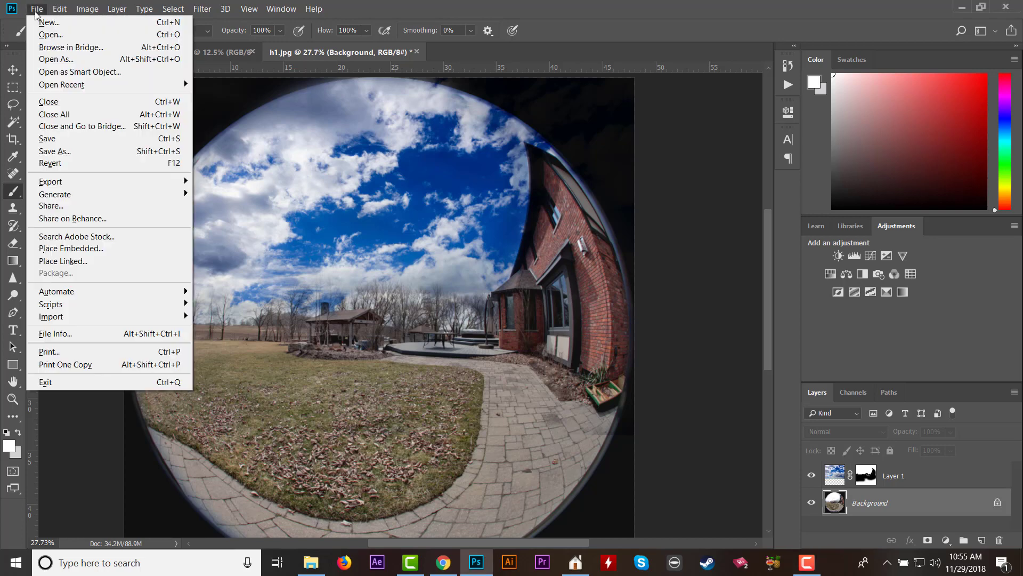
{"action": "left_click", "coordinate": [81, 157]}
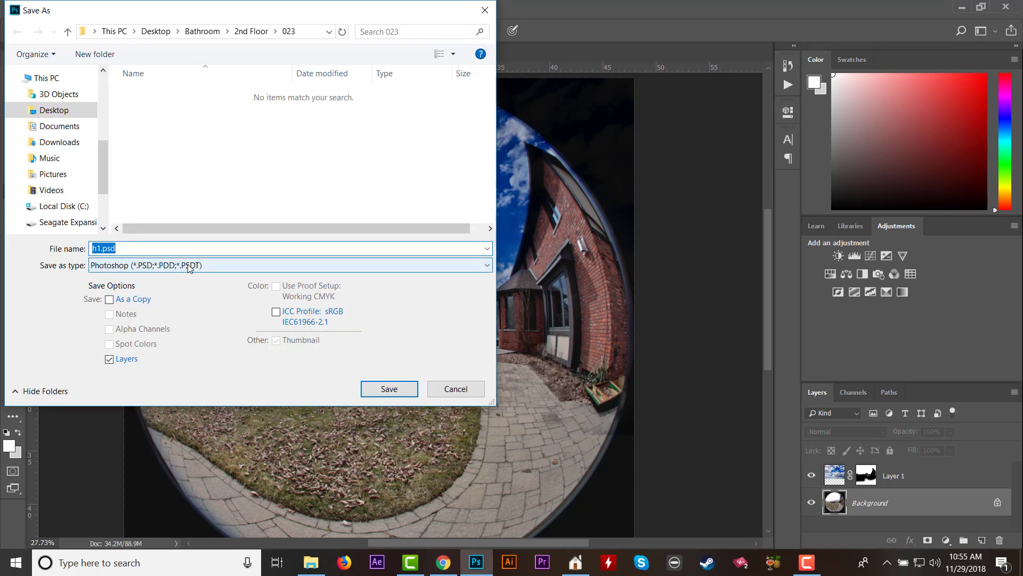
{"action": "left_click", "coordinate": [192, 266]}
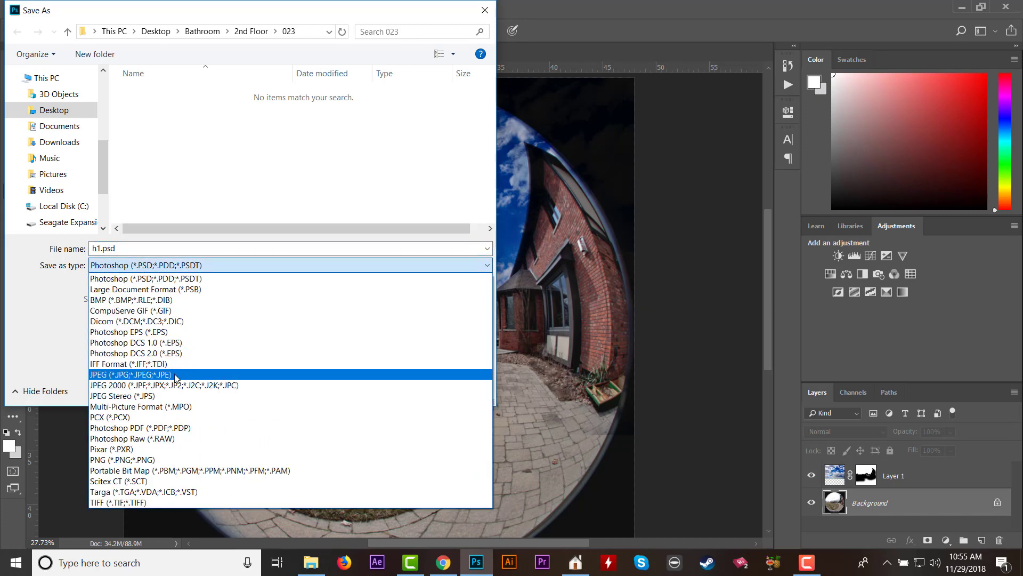
{"action": "left_click", "coordinate": [176, 375]}
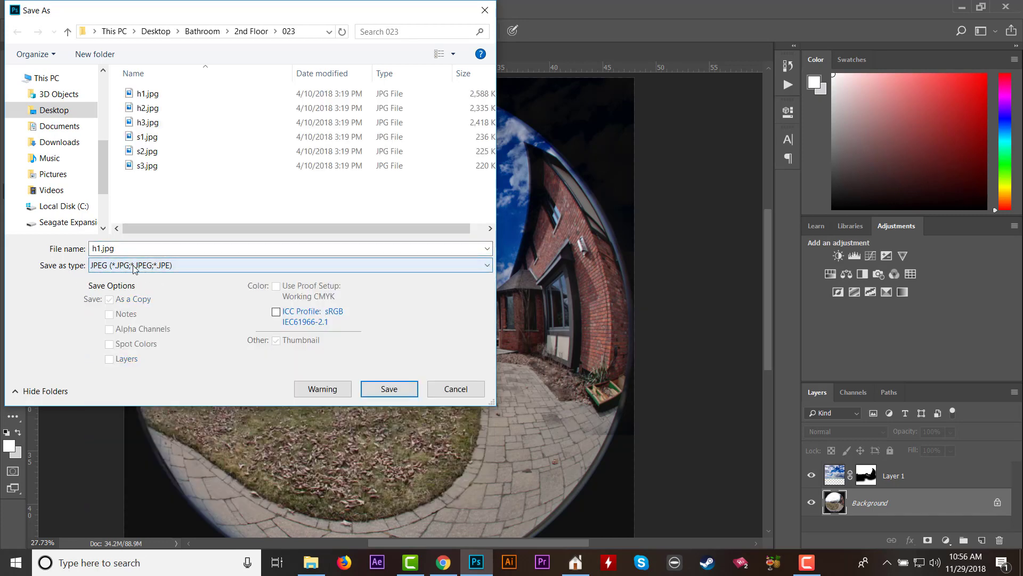
{"action": "left_click", "coordinate": [157, 96]}
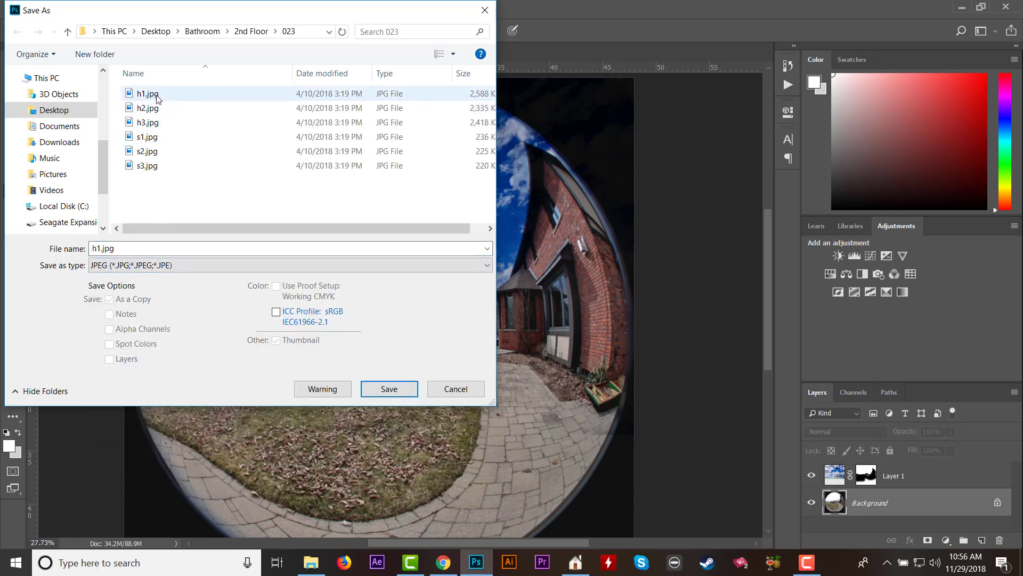
{"action": "left_click", "coordinate": [389, 389]}
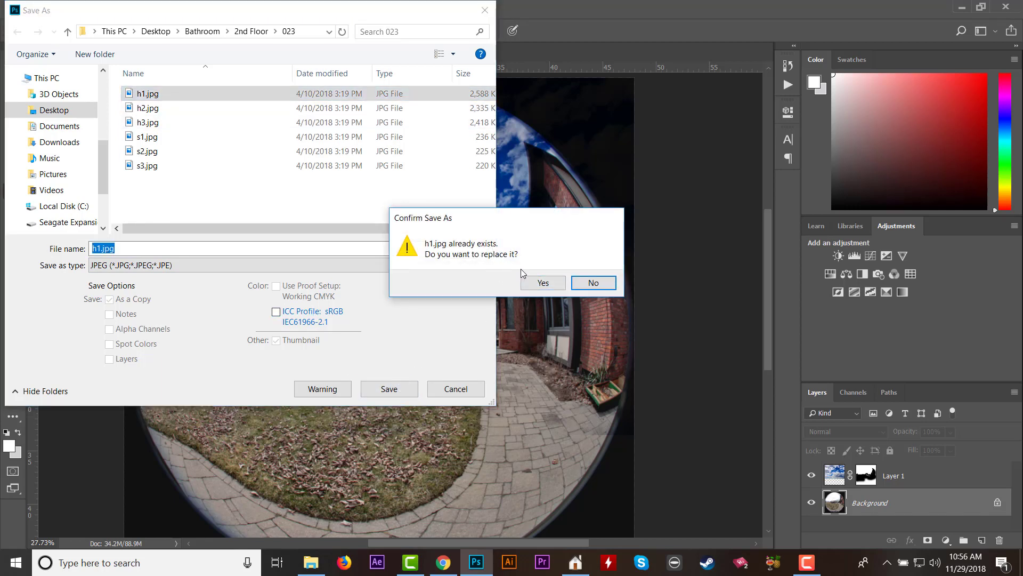
{"action": "left_click", "coordinate": [543, 283]}
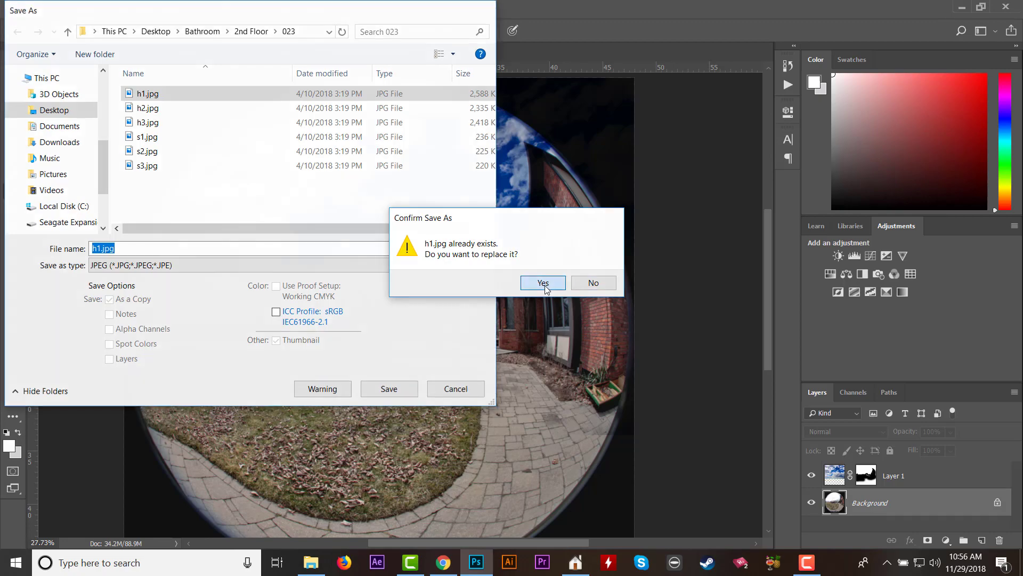
{"action": "left_click", "coordinate": [635, 147]}
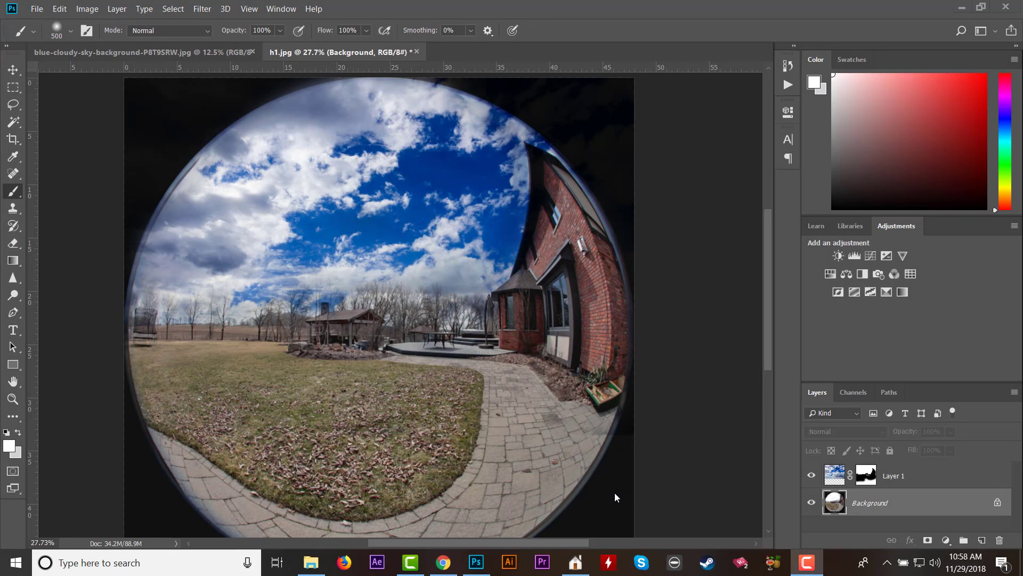
Switch to Planitar Stitch, open photosphere 023's folder and preview the saved h1.jpg.
{"action": "left_click", "coordinate": [576, 562]}
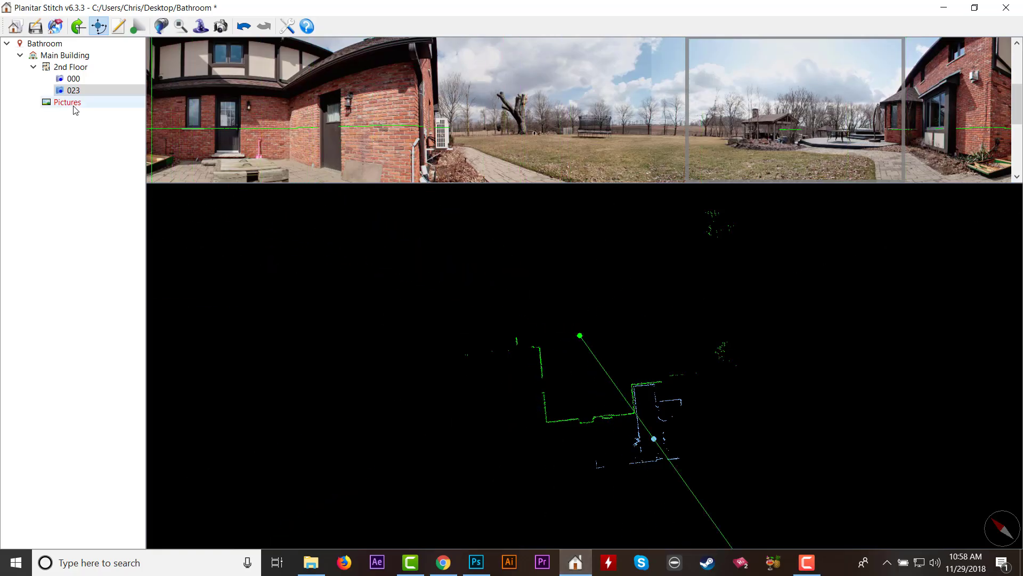
{"action": "right_click", "coordinate": [77, 91]}
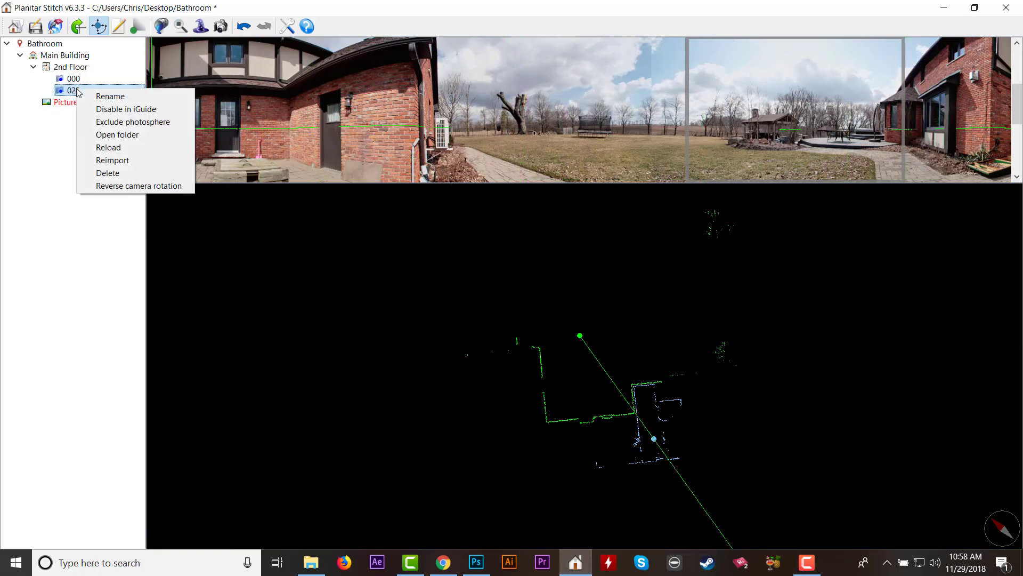
{"action": "left_click", "coordinate": [130, 135]}
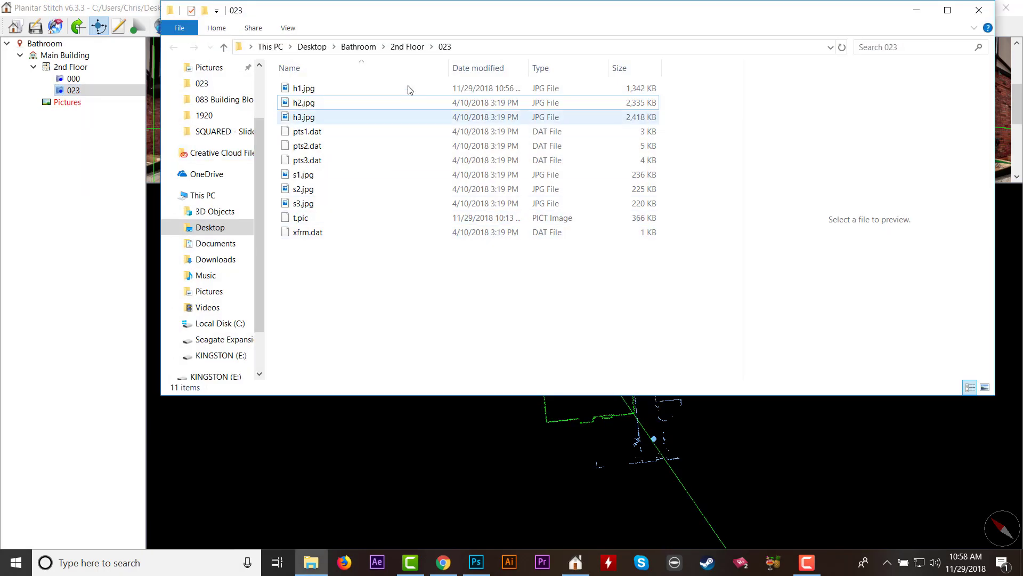
{"action": "left_click", "coordinate": [315, 102]}
{"action": "left_click", "coordinate": [310, 90]}
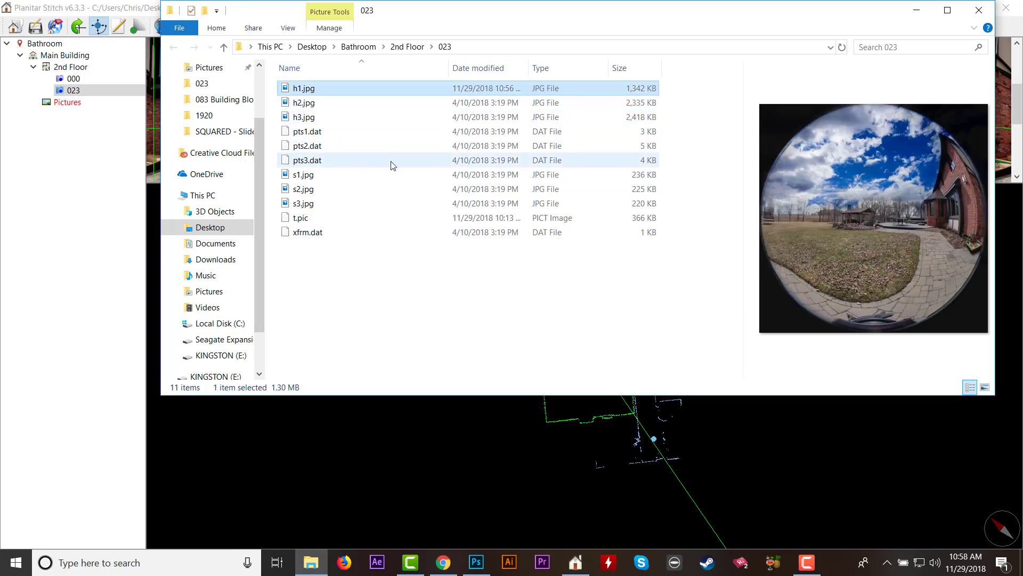
Open h2.jpg from folder 023 in Adobe Photoshop CC 2018.
{"action": "left_click", "coordinate": [306, 105]}
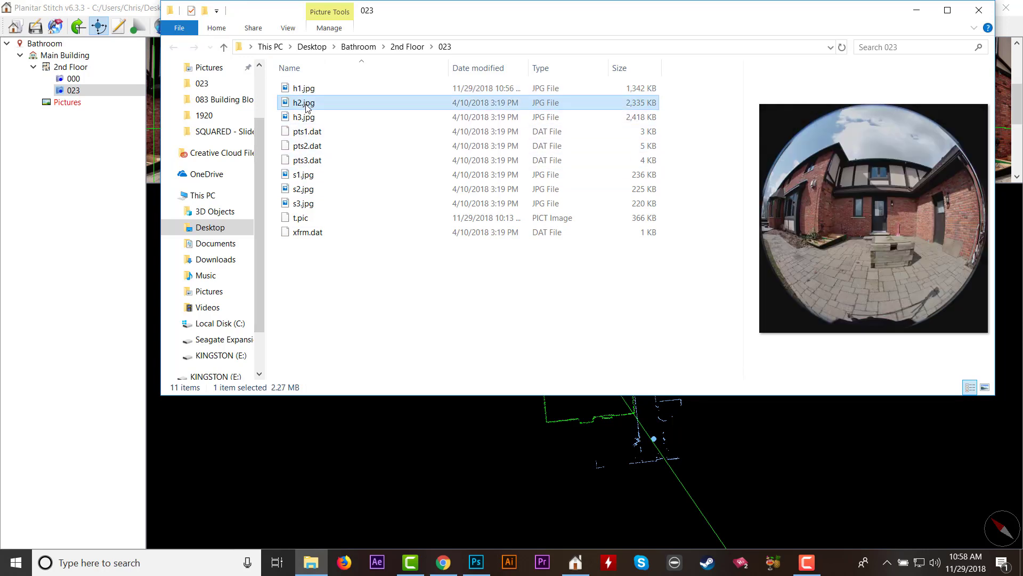
{"action": "right_click", "coordinate": [303, 105]}
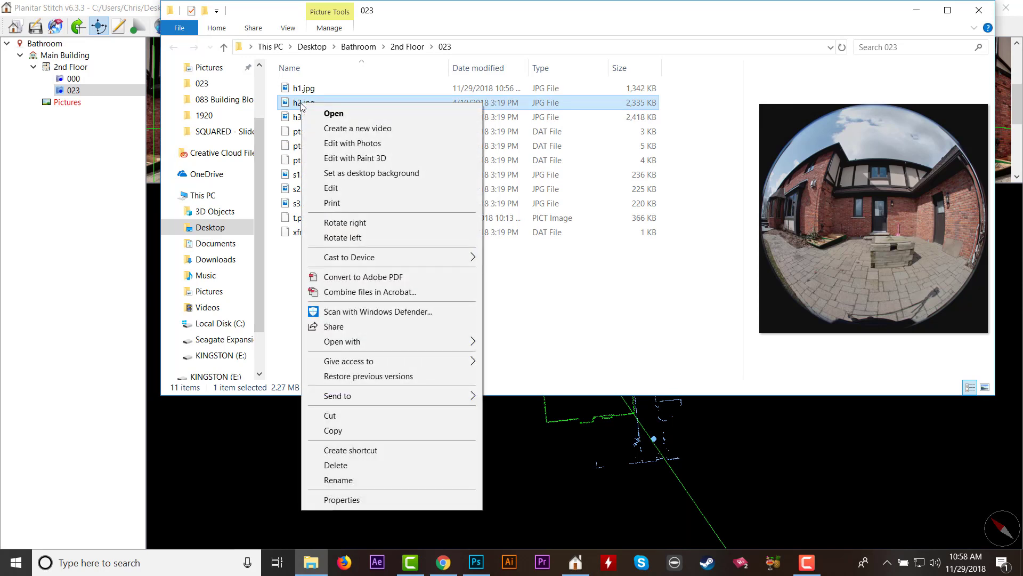
{"action": "mouse_move", "coordinate": [410, 340]}
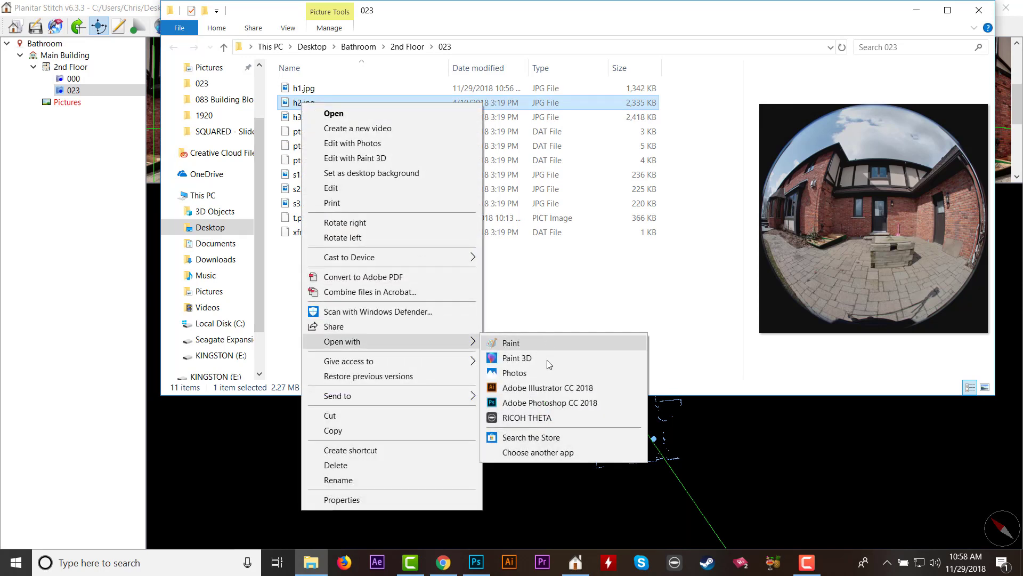
{"action": "left_click", "coordinate": [551, 406]}
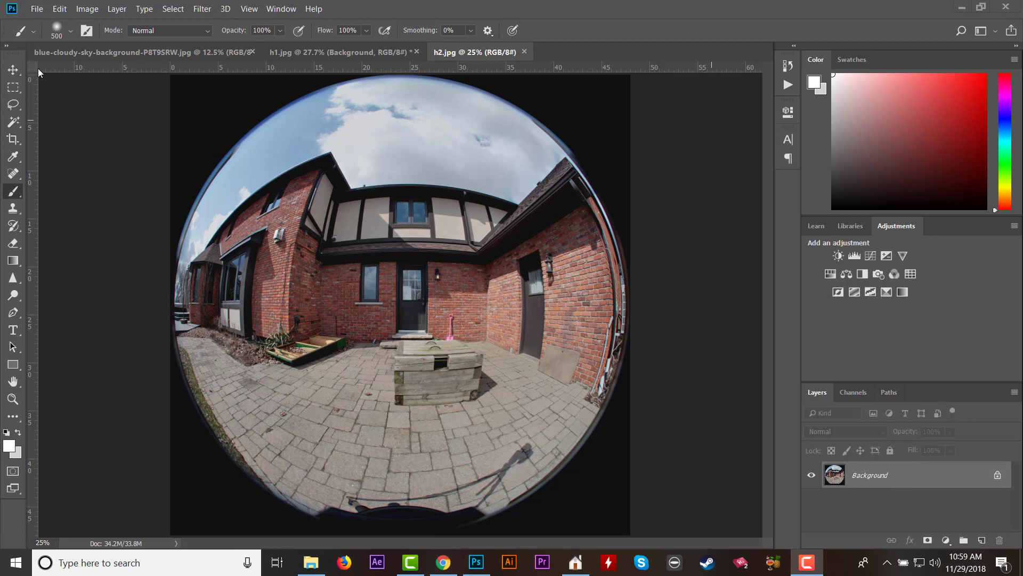
Duplicate the Background layer of h2.jpg twice.
{"action": "left_click", "coordinate": [720, 327]}
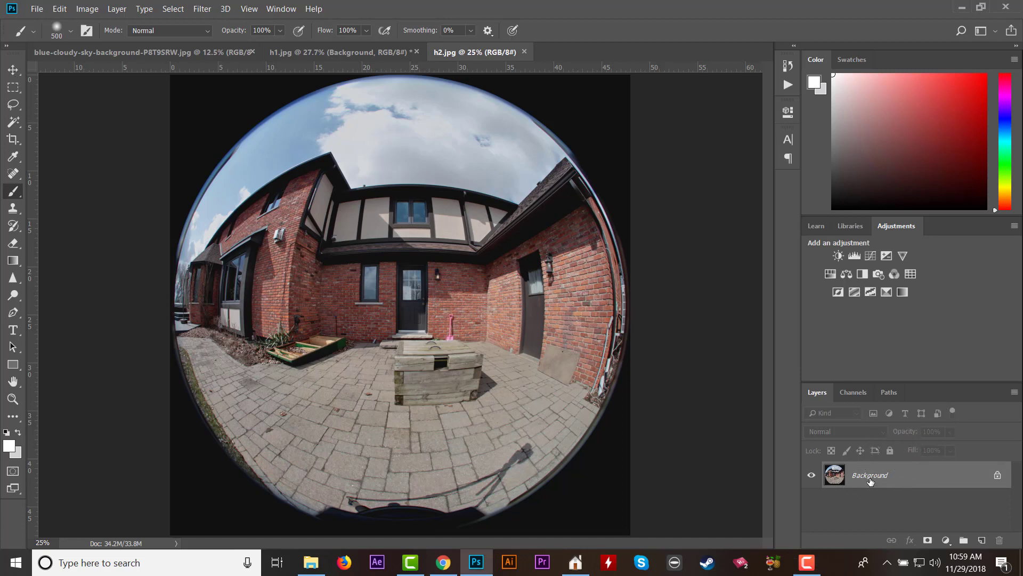
{"action": "left_click_drag", "start_coordinate": [870, 481], "coordinate": [870, 470]}
{"action": "key", "text": "ctrl+j"}
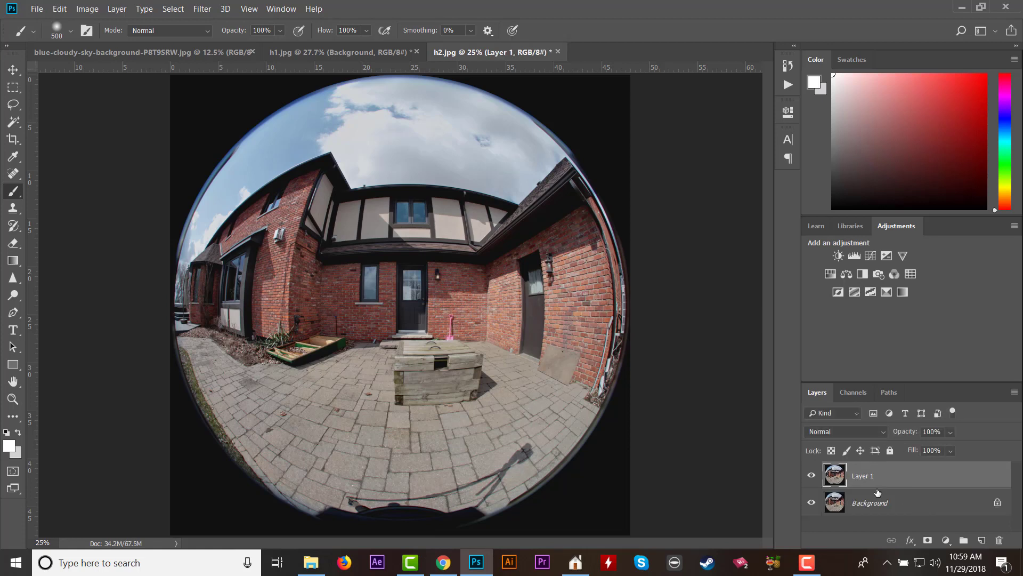
{"action": "key", "text": "ctrl+j"}
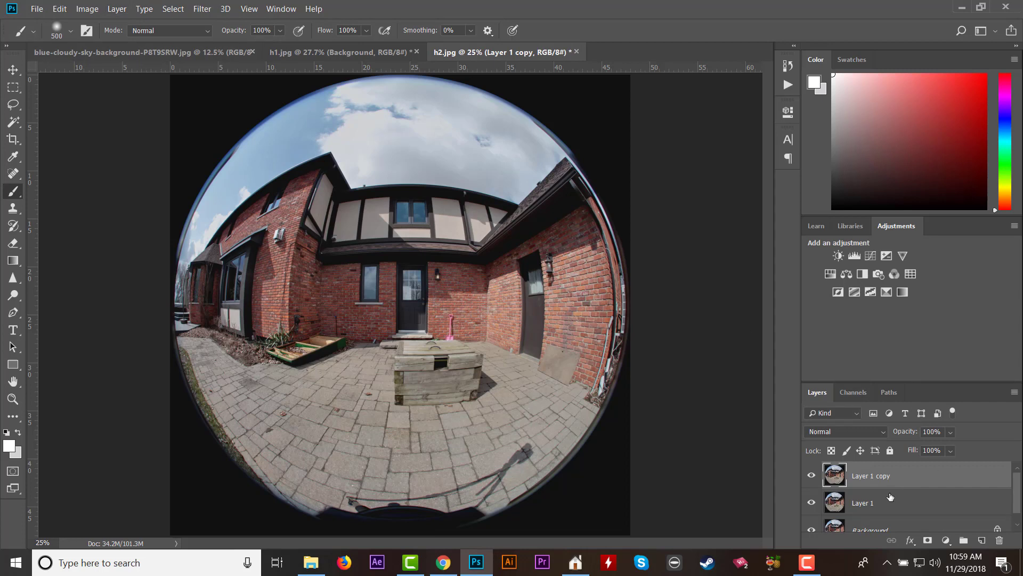
{"action": "scroll", "coordinate": [883, 519], "scroll_direction": "down", "scroll_amount": 1}
{"action": "right_click", "coordinate": [883, 520]}
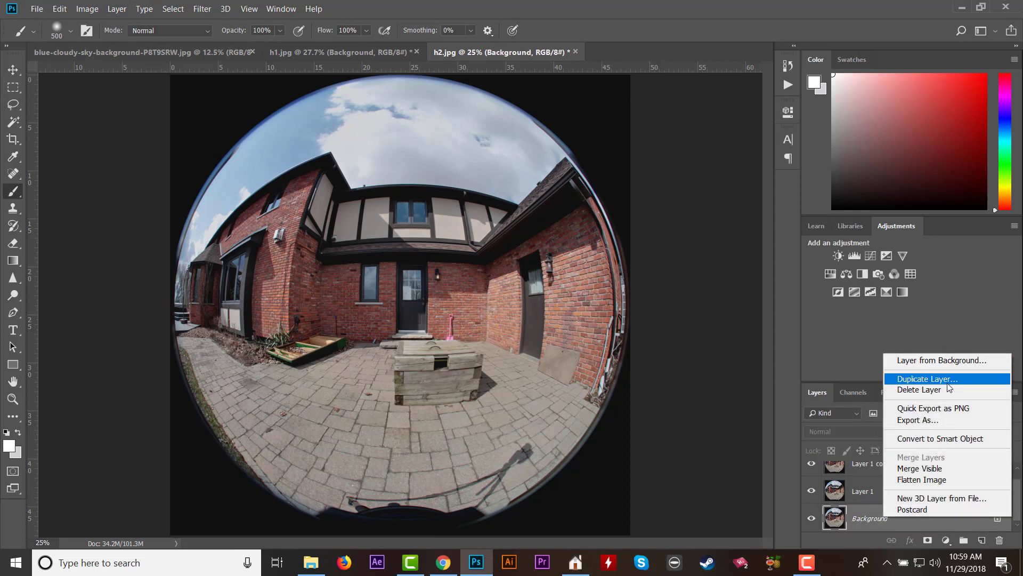
{"action": "left_click", "coordinate": [736, 471]}
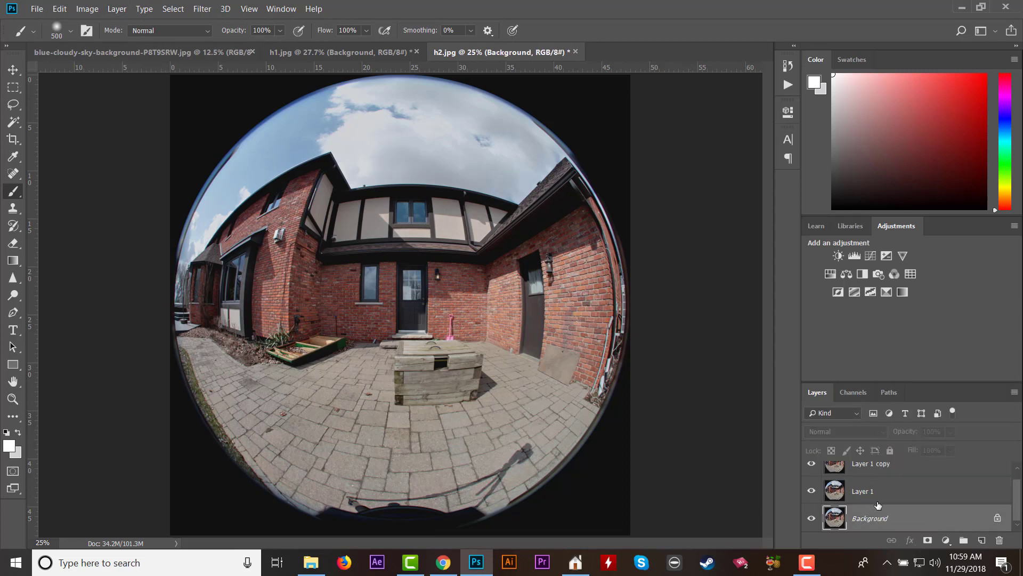
{"action": "scroll", "coordinate": [880, 504], "scroll_direction": "up", "scroll_amount": 1}
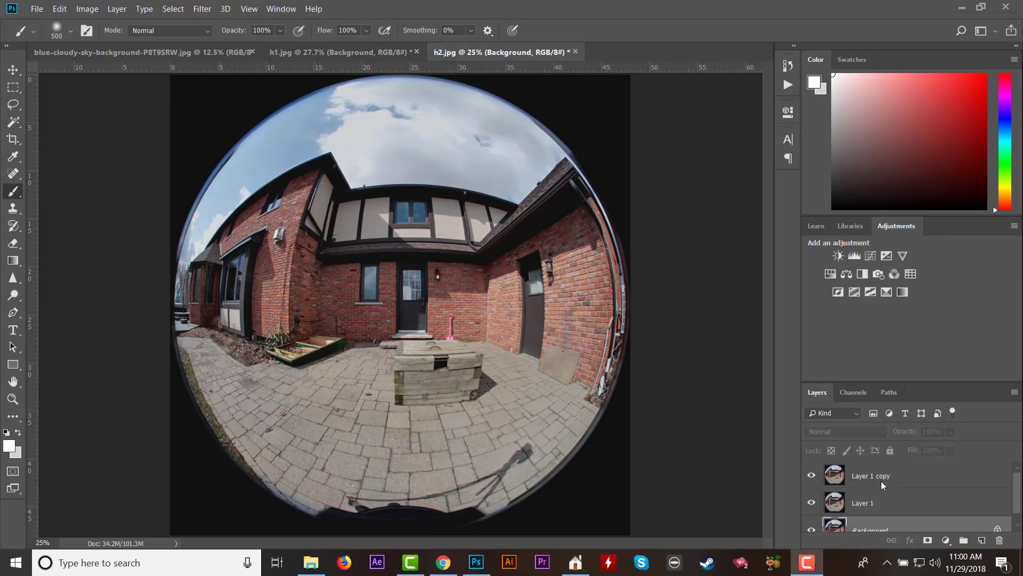
Hide the Background and Layer 1 layers so only the uppermost copy is shown.
{"action": "scroll", "coordinate": [881, 481], "scroll_direction": "down", "scroll_amount": 1}
{"action": "left_click", "coordinate": [812, 518]}
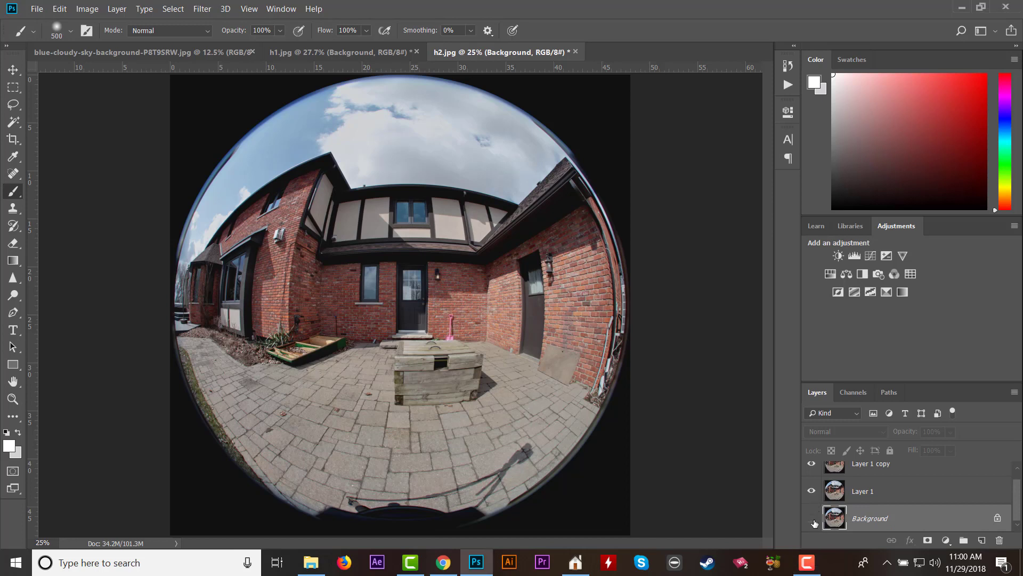
{"action": "left_click", "coordinate": [812, 491]}
{"action": "scroll", "coordinate": [864, 497], "scroll_direction": "up", "scroll_amount": 1}
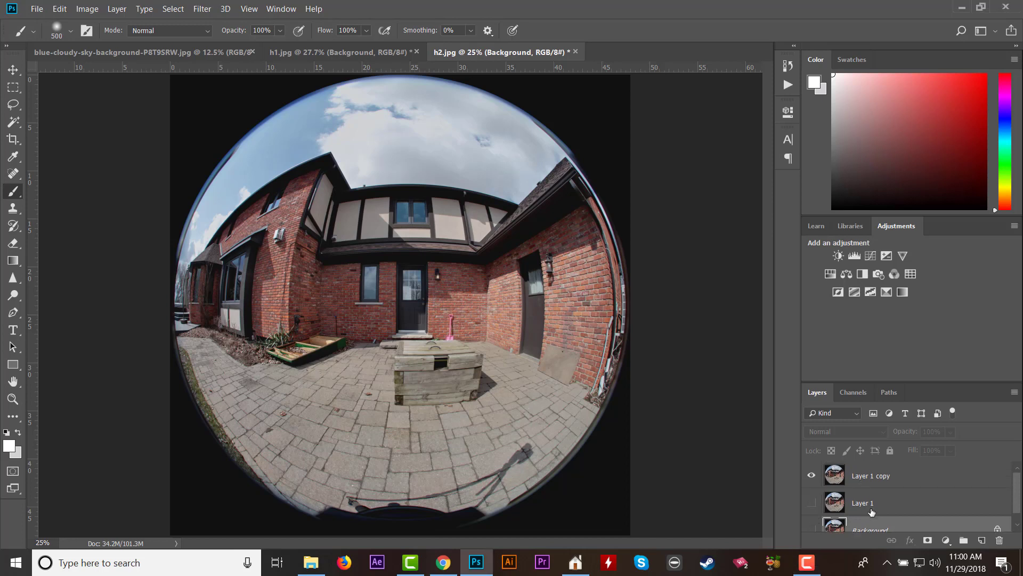
Open the blending options of Layer 1 copy and move the dialog clear of the house and sky.
{"action": "left_click", "coordinate": [842, 485]}
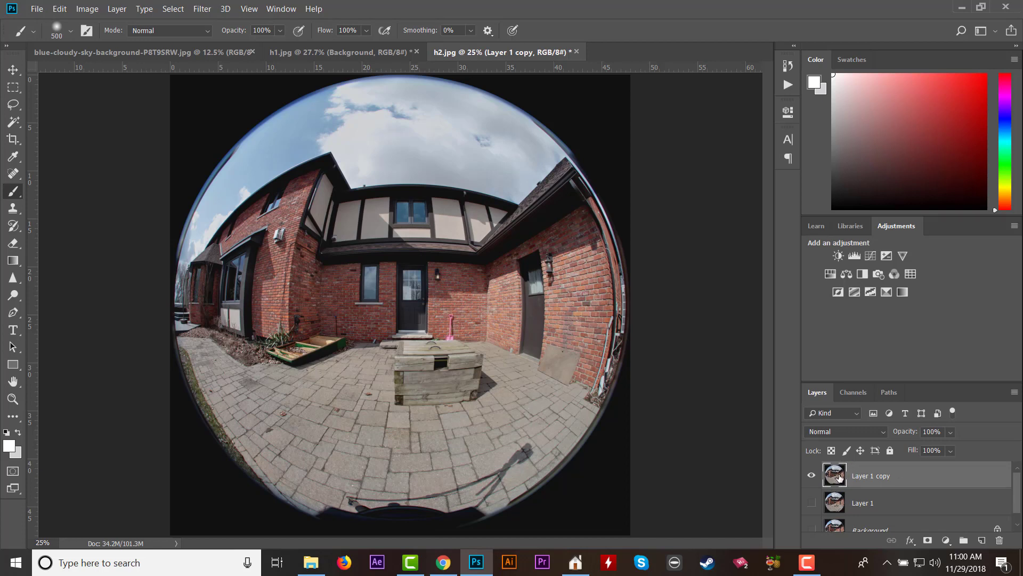
{"action": "double_click", "coordinate": [839, 476]}
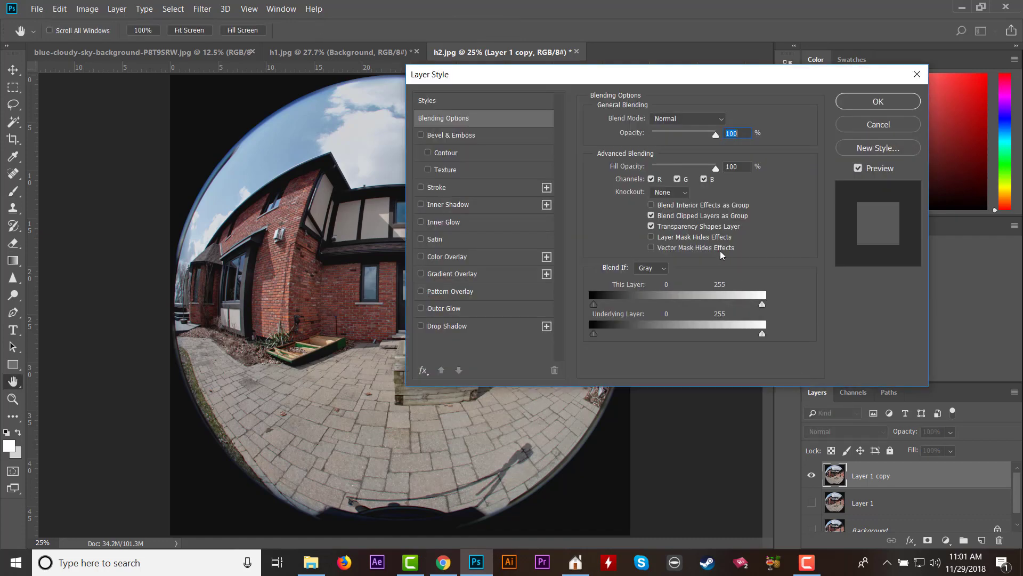
{"action": "left_click_drag", "start_coordinate": [642, 68], "coordinate": [660, 96]}
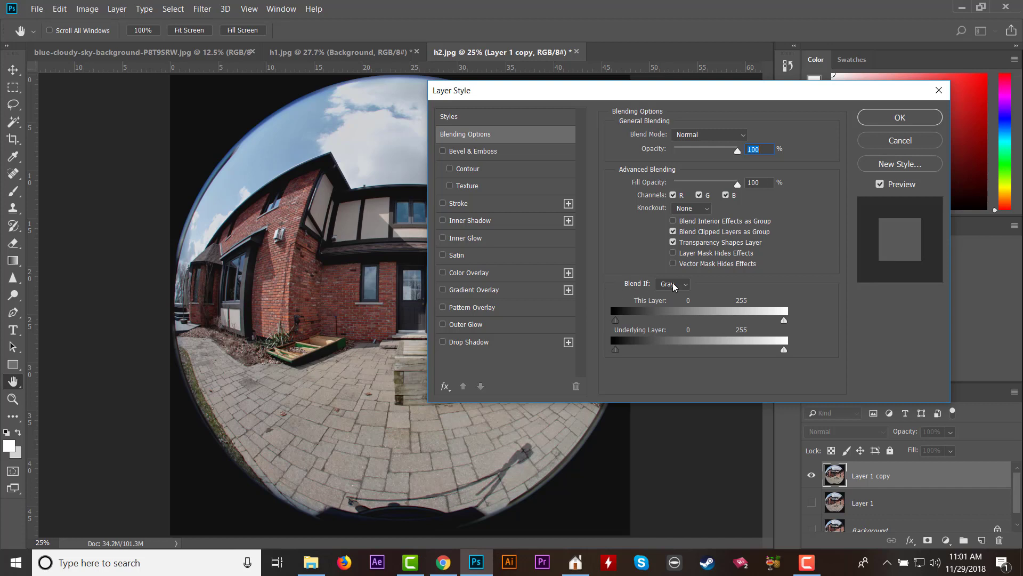
{"action": "left_click_drag", "start_coordinate": [677, 89], "coordinate": [787, 135]}
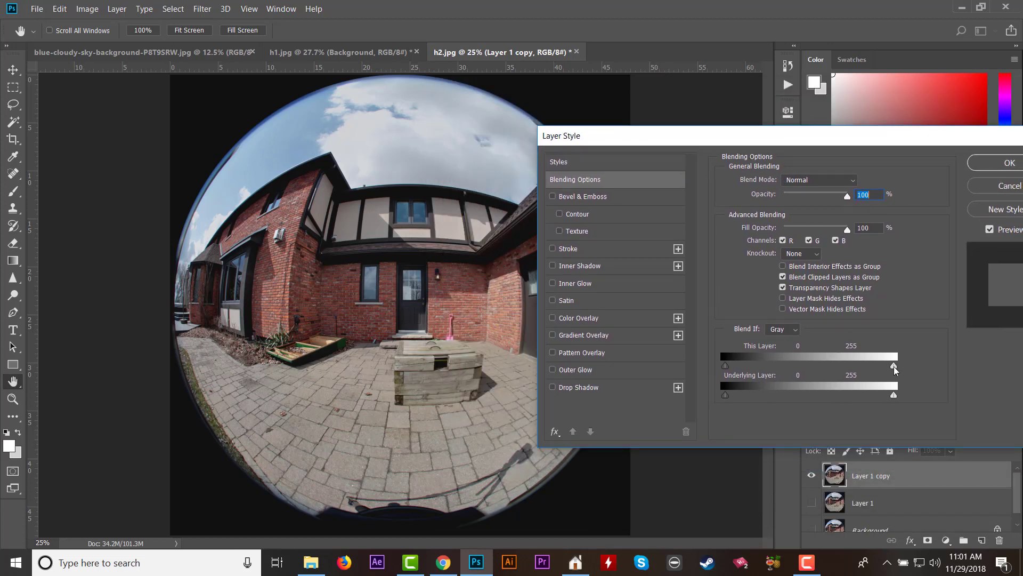
Try to remove the sky by lowering This Layer's Gray Blend If highlight limit to 174, 141 and 148, and restore it to 255.
{"action": "mouse_move", "coordinate": [894, 367]}
{"action": "left_mouse_down"}
{"action": "mouse_move", "coordinate": [839, 367]}
{"action": "mouse_move", "coordinate": [907, 367]}
{"action": "mouse_move", "coordinate": [834, 367]}
{"action": "mouse_move", "coordinate": [829, 379]}
{"action": "mouse_move", "coordinate": [897, 386]}
{"action": "mouse_move", "coordinate": [886, 369]}
{"action": "mouse_move", "coordinate": [836, 373]}
{"action": "mouse_move", "coordinate": [898, 368]}
{"action": "left_mouse_up"}
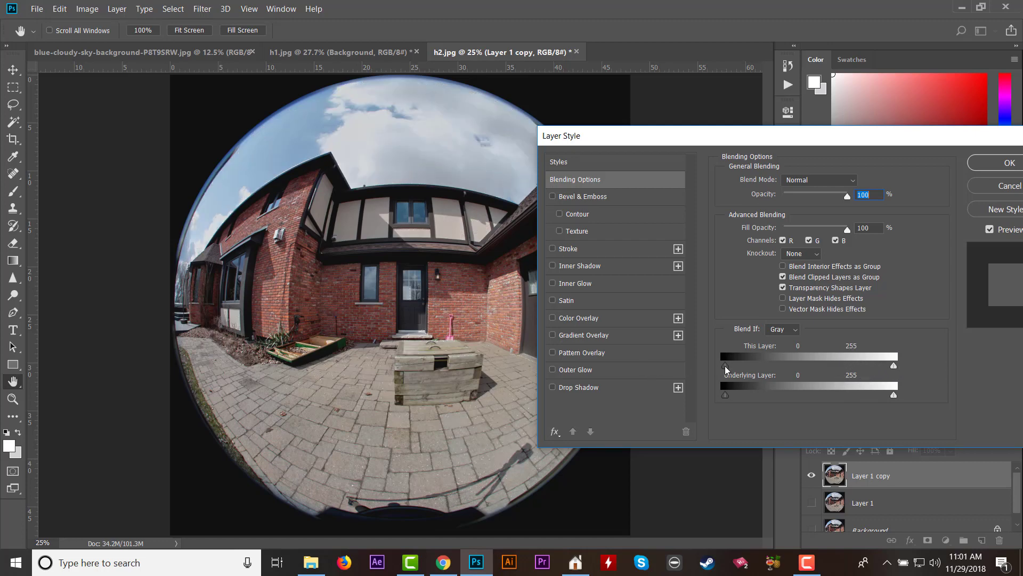
{"action": "left_click_drag", "start_coordinate": [726, 367], "coordinate": [699, 369]}
{"action": "left_click_drag", "start_coordinate": [895, 368], "coordinate": [840, 379]}
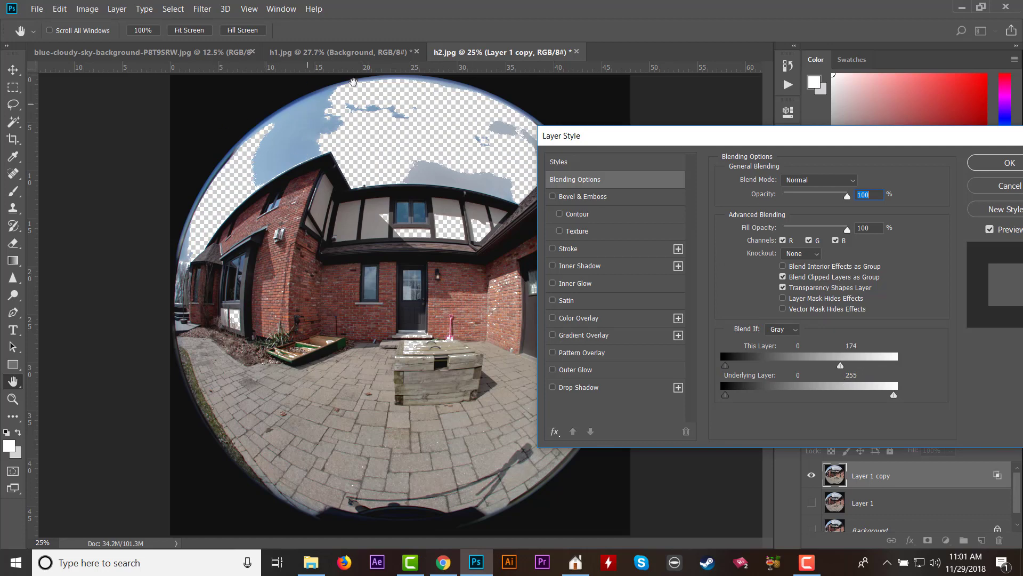
{"action": "left_click_drag", "start_coordinate": [843, 371], "coordinate": [821, 376]}
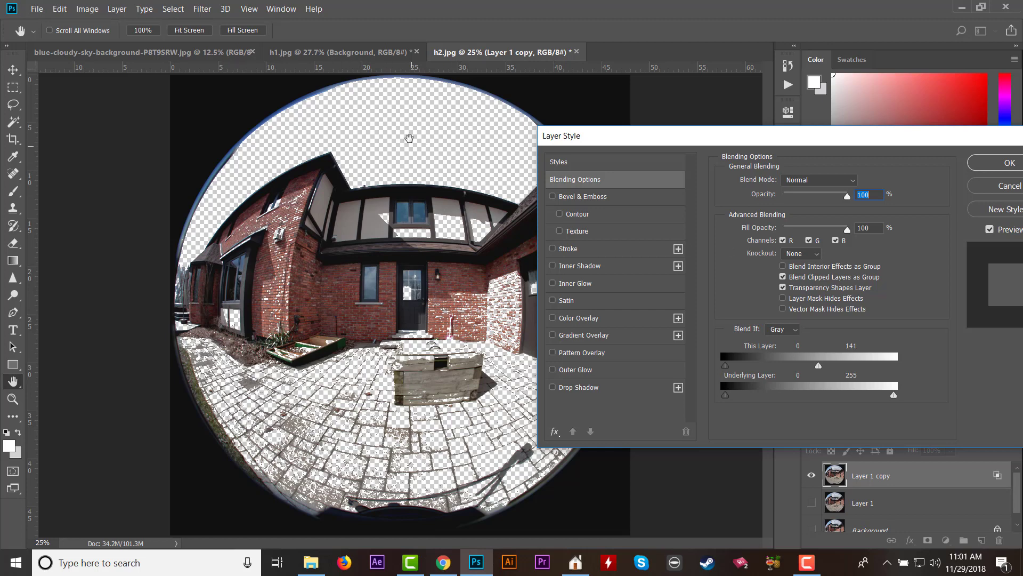
{"action": "mouse_move", "coordinate": [820, 372]}
{"action": "left_mouse_down"}
{"action": "mouse_move", "coordinate": [798, 371]}
{"action": "mouse_move", "coordinate": [824, 372]}
{"action": "left_mouse_up"}
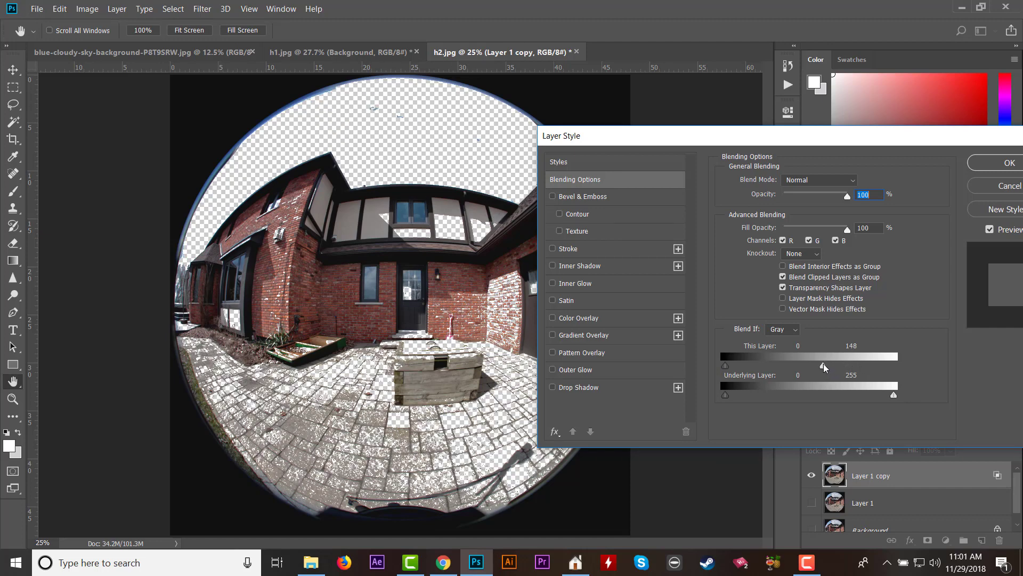
{"action": "left_click_drag", "start_coordinate": [823, 368], "coordinate": [901, 367]}
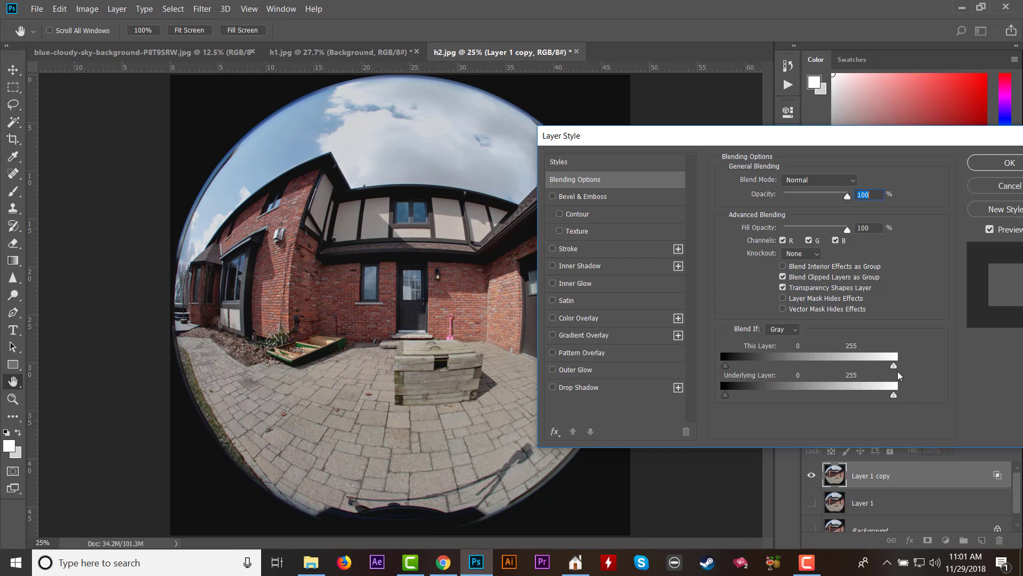
Blend out the sky on Layer 1 copy using the Blue channel, with This Layer's highlight limit at 154, and apply it.
{"action": "left_click", "coordinate": [795, 331]}
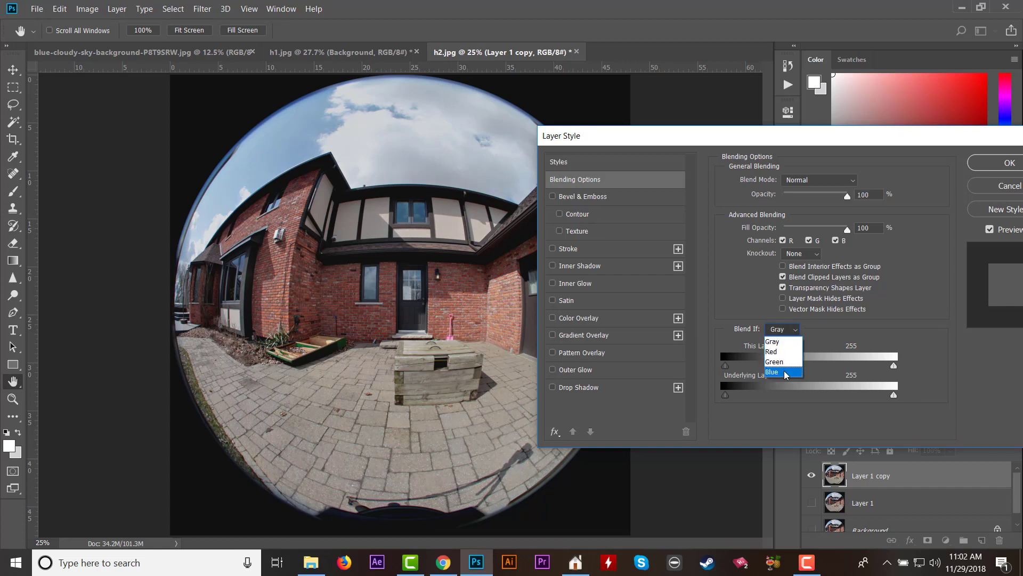
{"action": "left_click", "coordinate": [785, 373]}
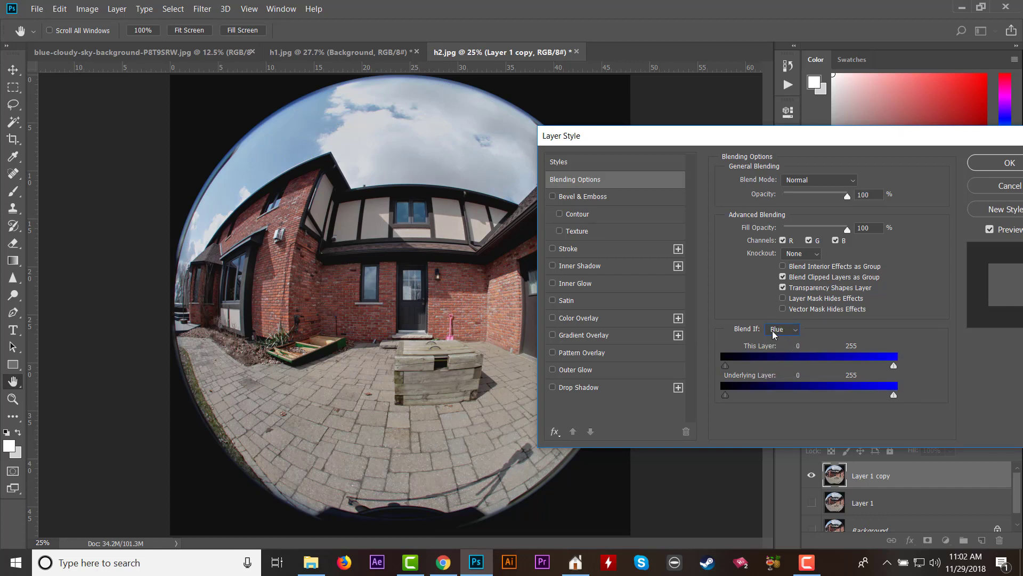
{"action": "left_click_drag", "start_coordinate": [894, 366], "coordinate": [827, 366]}
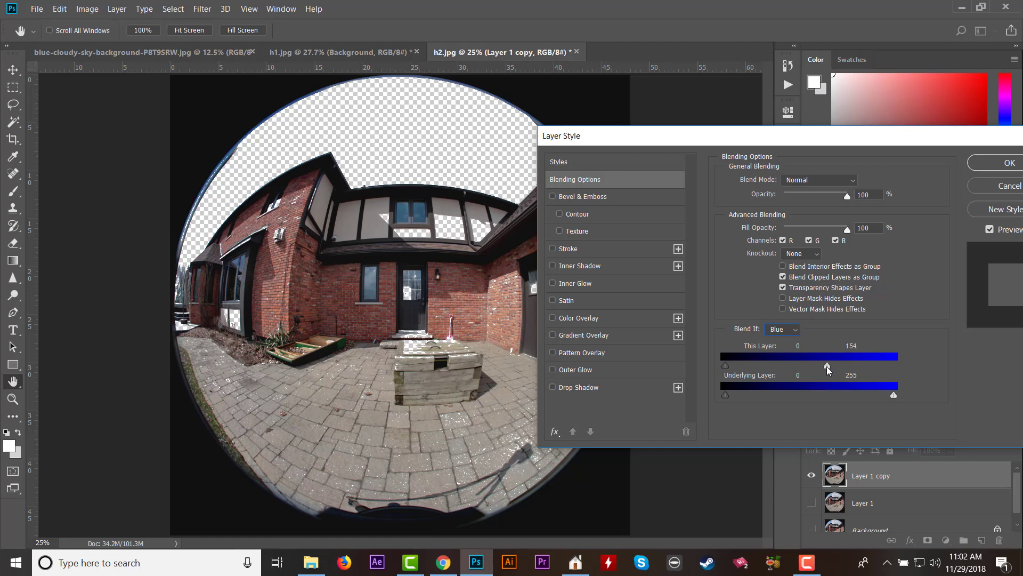
{"action": "left_click_drag", "start_coordinate": [857, 145], "coordinate": [764, 128]}
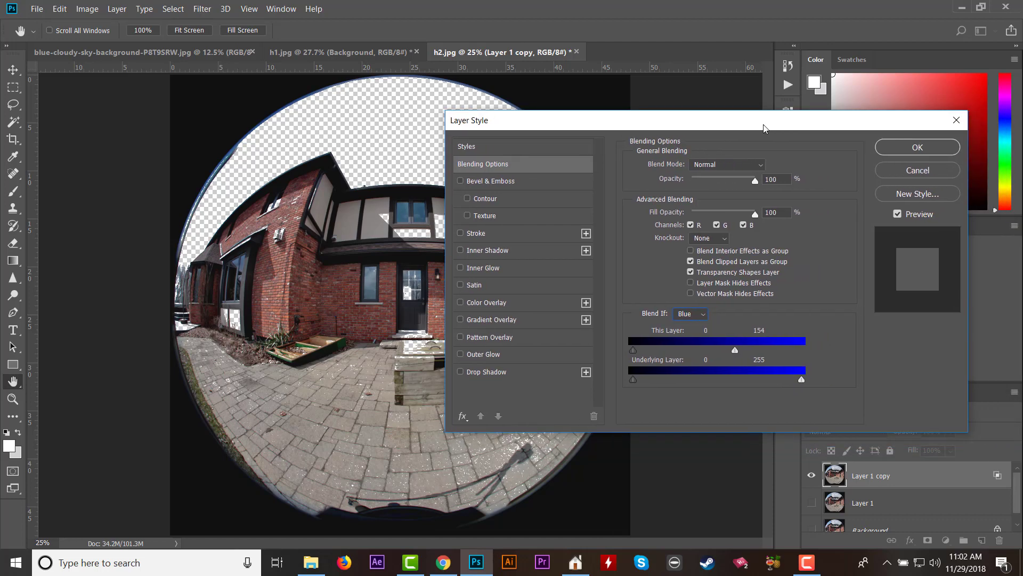
{"action": "left_click", "coordinate": [920, 147]}
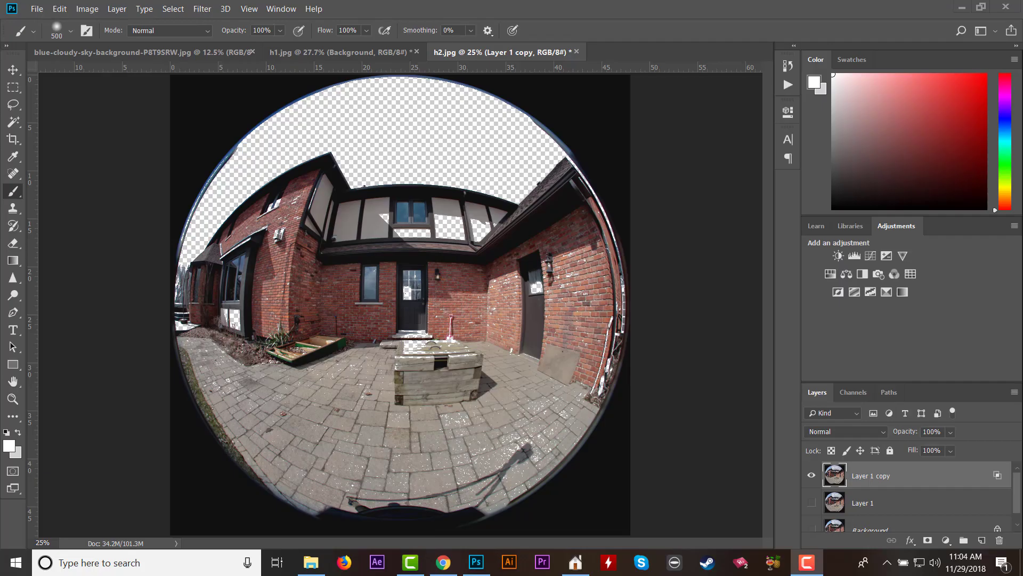
Copy the cloudy sky from the blue-cloudy-sky-background image and paste it into h2.jpg as a new layer.
{"action": "left_click", "coordinate": [104, 55]}
{"action": "left_click", "coordinate": [59, 9]}
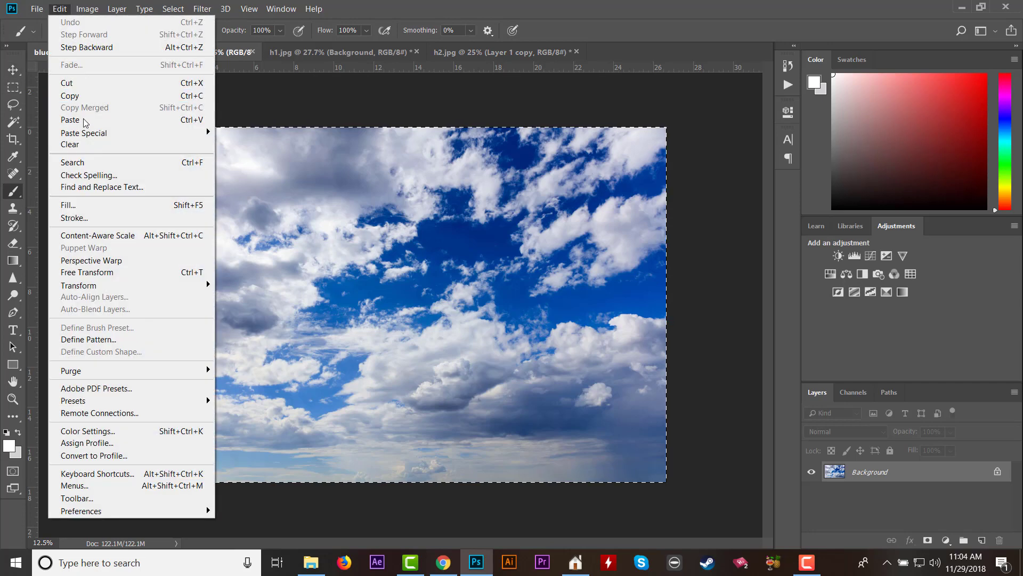
{"action": "left_click", "coordinate": [85, 96]}
{"action": "left_click", "coordinate": [446, 52]}
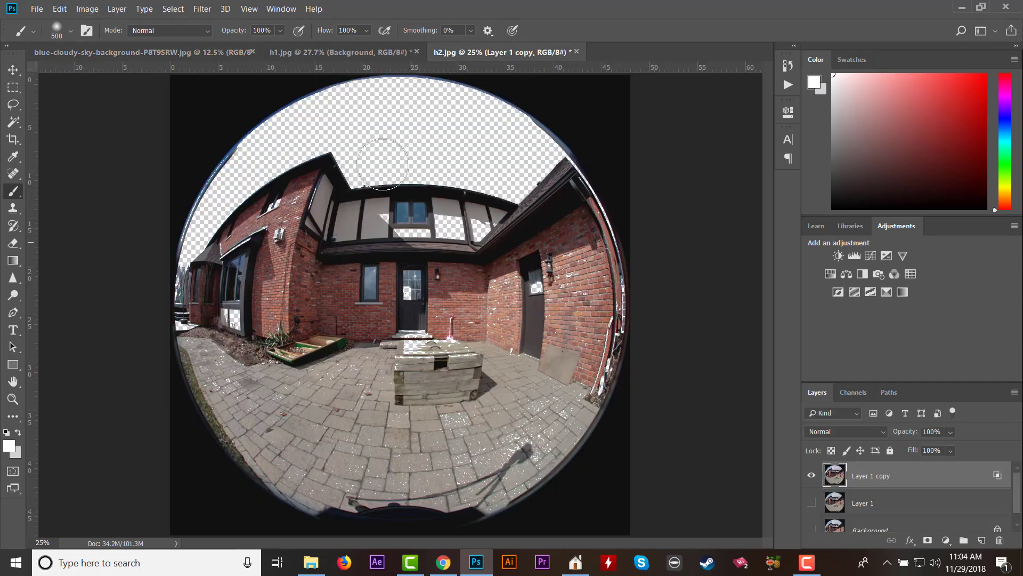
{"action": "key", "text": "ctrl+v"}
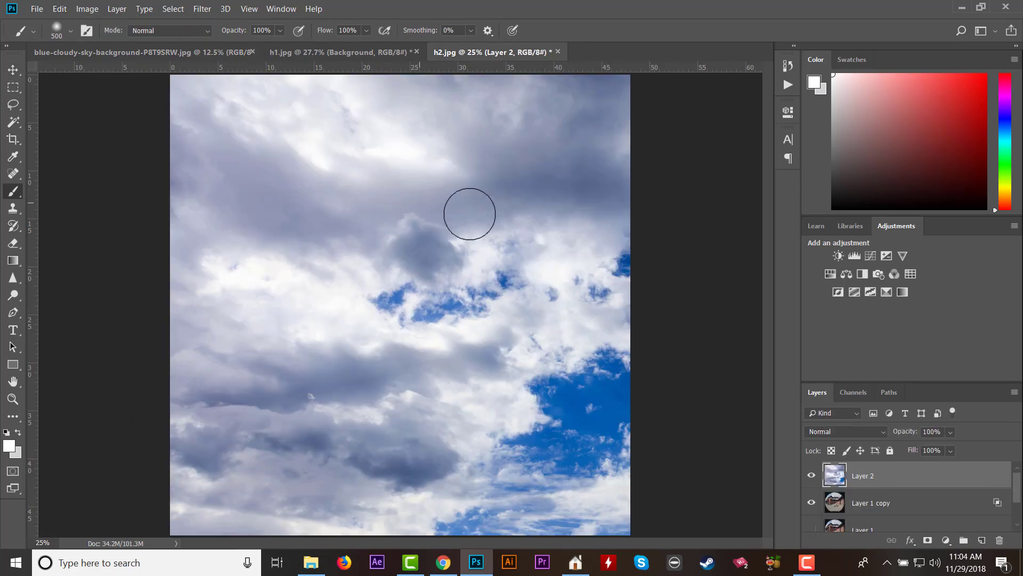
Scale the pasted sky layer to about 41% and place it over the upper part of the fisheye image.
{"action": "key", "text": "ctrl+minus"}
{"action": "key", "text": "ctrl+minus"}
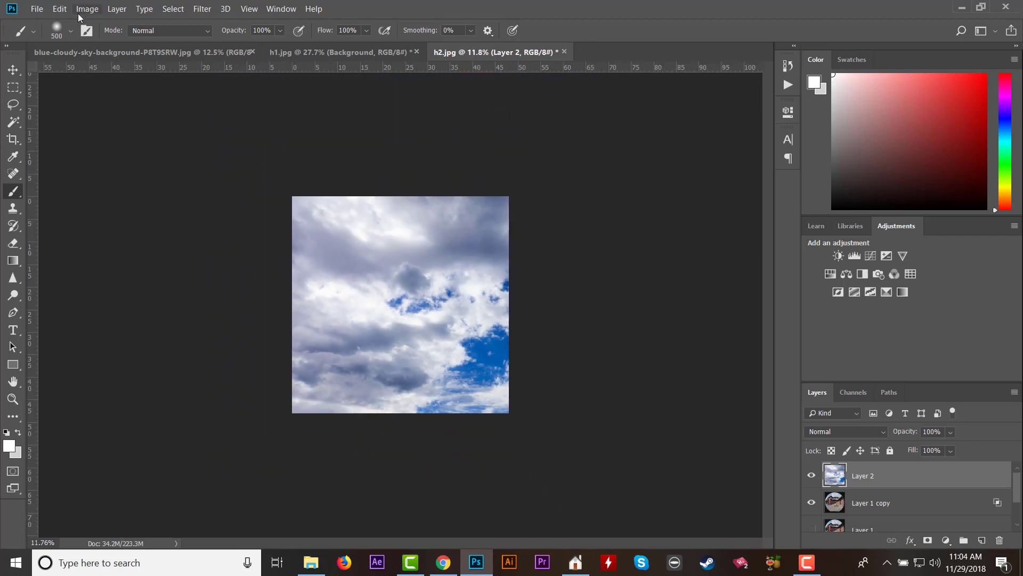
{"action": "left_click", "coordinate": [60, 9]}
{"action": "mouse_move", "coordinate": [158, 285]}
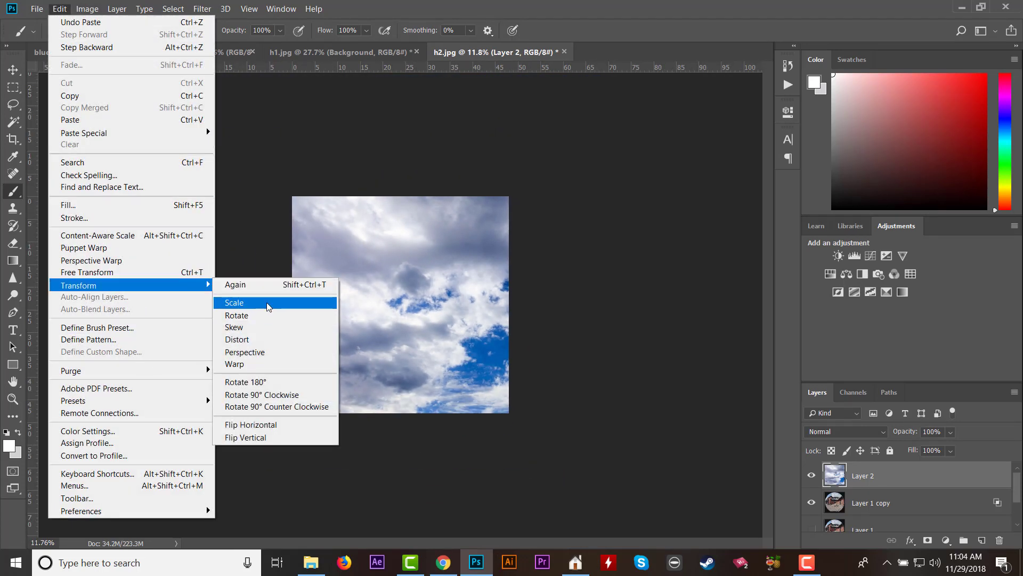
{"action": "left_click", "coordinate": [267, 302]}
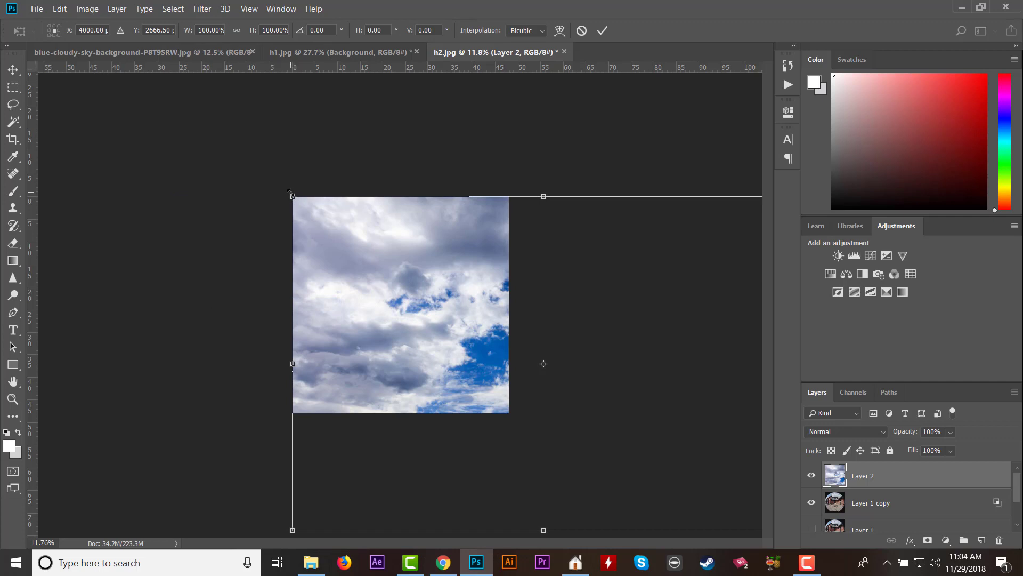
{"action": "left_click_drag", "start_coordinate": [289, 192], "coordinate": [586, 385]}
{"action": "left_click_drag", "start_coordinate": [669, 446], "coordinate": [373, 243]}
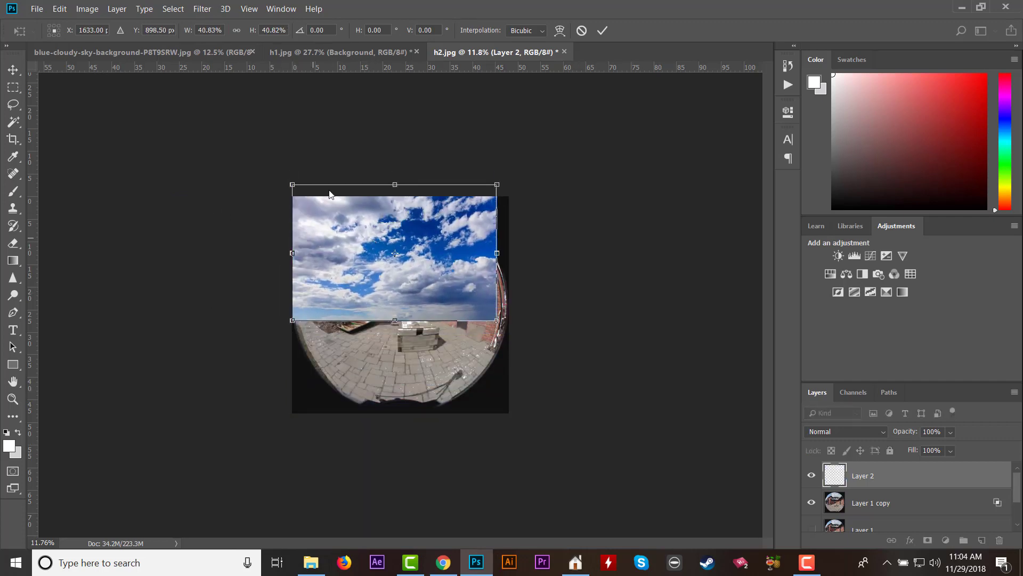
{"action": "left_click", "coordinate": [13, 88]}
{"action": "left_click", "coordinate": [439, 213]}
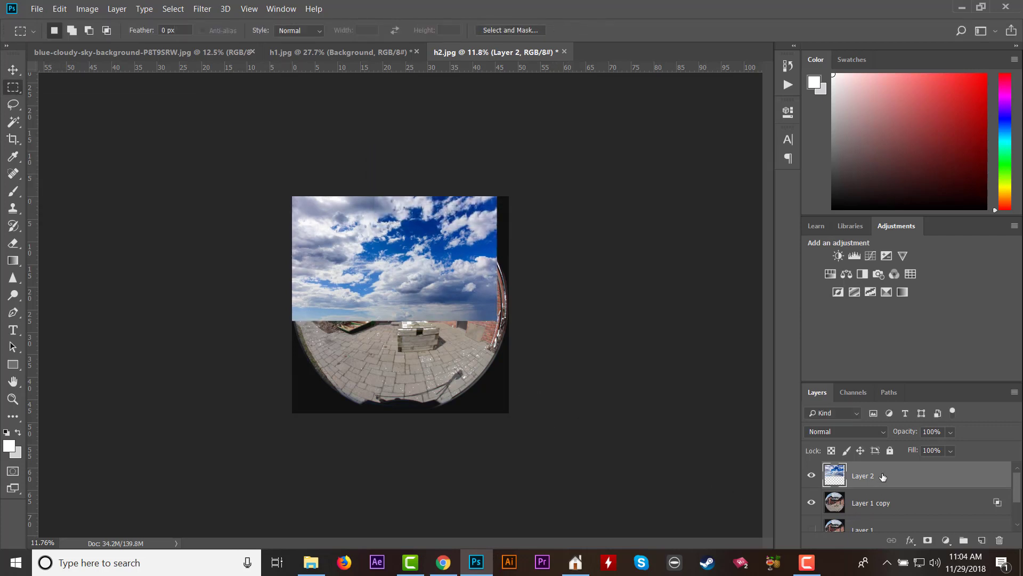
Move the sky layer, Layer 2, beneath Layer 1 copy in the layer order.
{"action": "scroll", "coordinate": [884, 501], "scroll_direction": "down", "scroll_amount": 1}
{"action": "scroll", "coordinate": [891, 512], "scroll_direction": "up", "scroll_amount": 1}
{"action": "left_click_drag", "start_coordinate": [872, 481], "coordinate": [875, 513]}
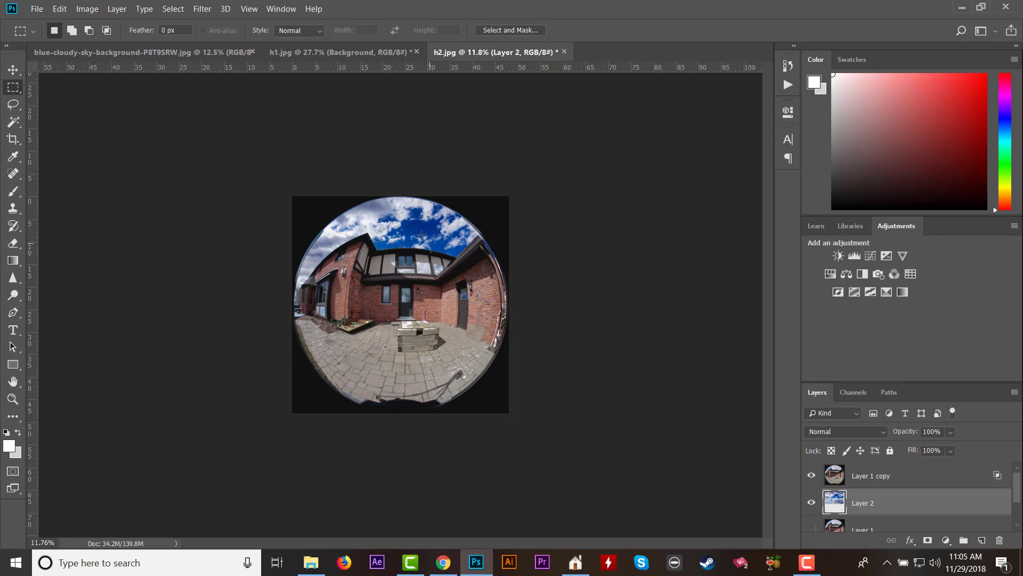
{"action": "scroll", "coordinate": [386, 226], "scroll_direction": "up", "scroll_amount": 5}
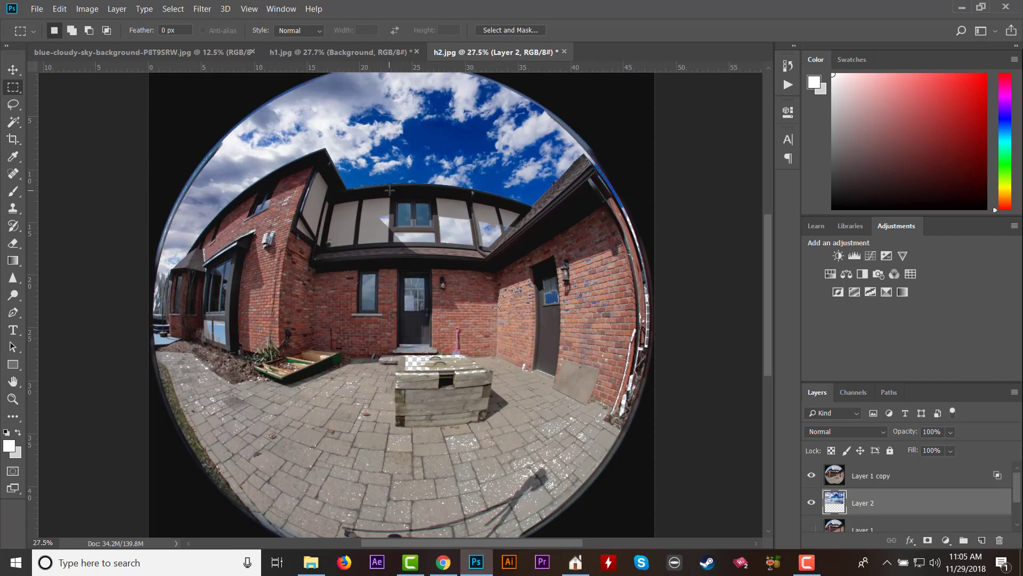
{"action": "scroll", "coordinate": [387, 180], "scroll_direction": "down", "scroll_amount": 1}
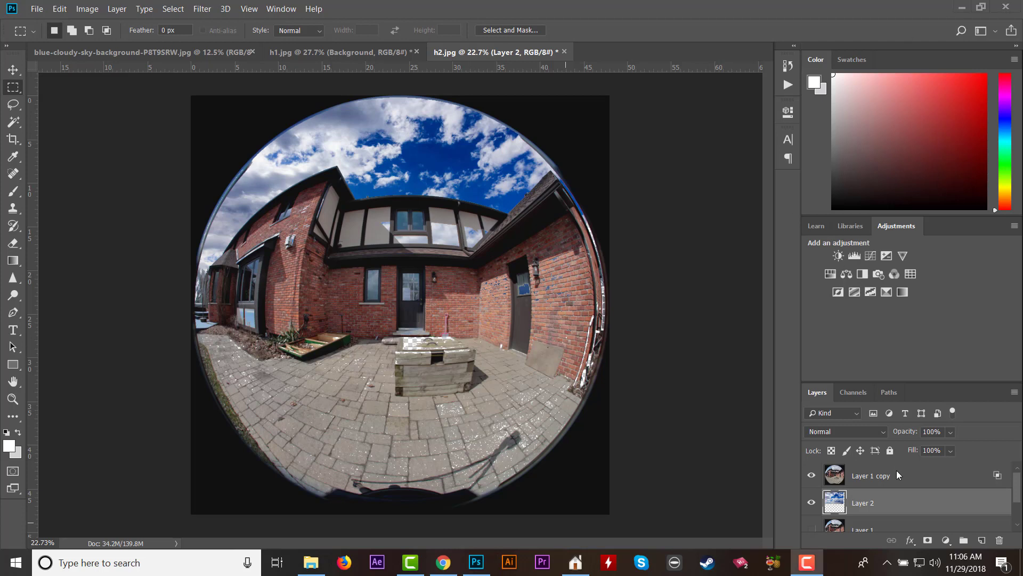
Show Layer 1, compare the image with and without it, and place it directly above the sky layer.
{"action": "scroll", "coordinate": [896, 471], "scroll_direction": "down", "scroll_amount": 1}
{"action": "scroll", "coordinate": [880, 514], "scroll_direction": "up", "scroll_amount": 1}
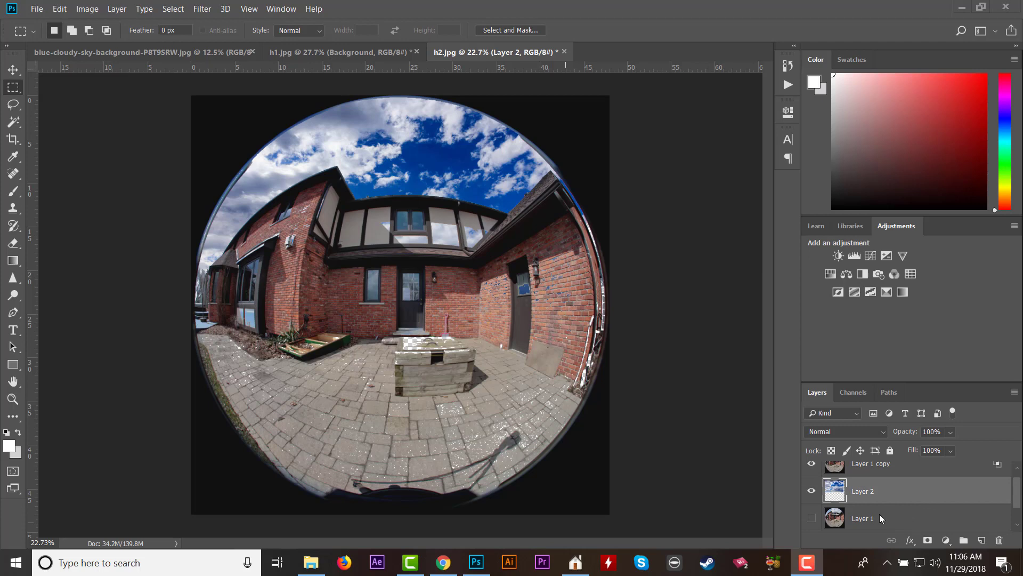
{"action": "left_click", "coordinate": [812, 519]}
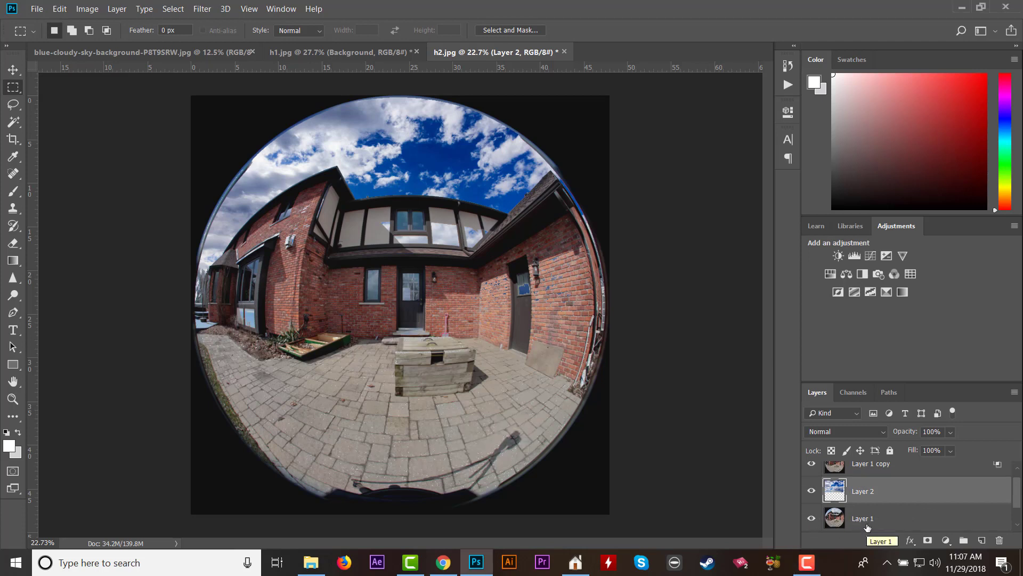
{"action": "left_click", "coordinate": [811, 518]}
{"action": "left_click", "coordinate": [811, 519]}
{"action": "left_click", "coordinate": [811, 520]}
{"action": "left_click", "coordinate": [811, 519]}
{"action": "left_click_drag", "start_coordinate": [887, 522], "coordinate": [864, 479]}
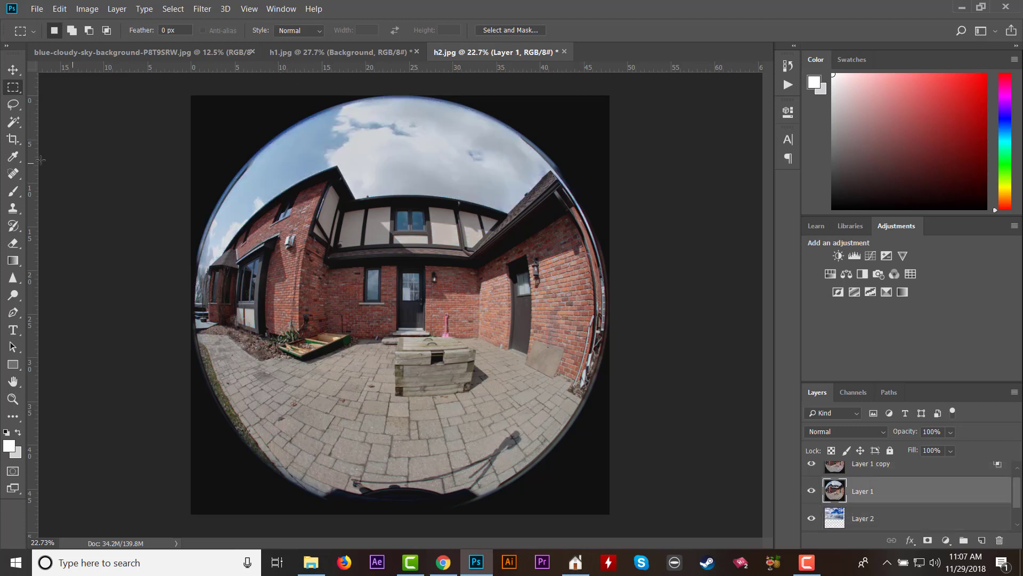
Add a layer mask to Layer 1 and brush black over the old sky area with the 500-size brush.
{"action": "left_click", "coordinate": [927, 540]}
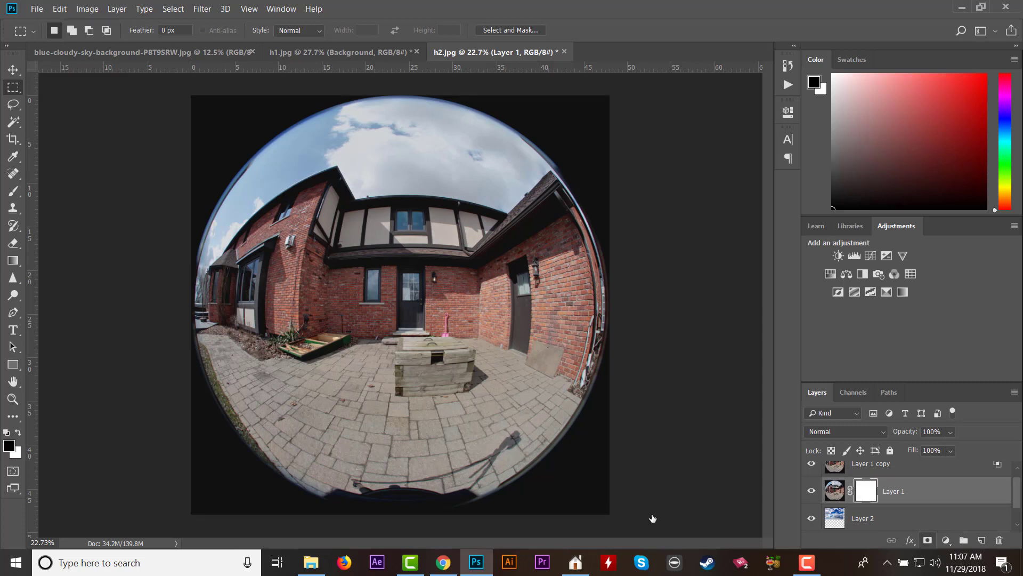
{"action": "left_click", "coordinate": [13, 191]}
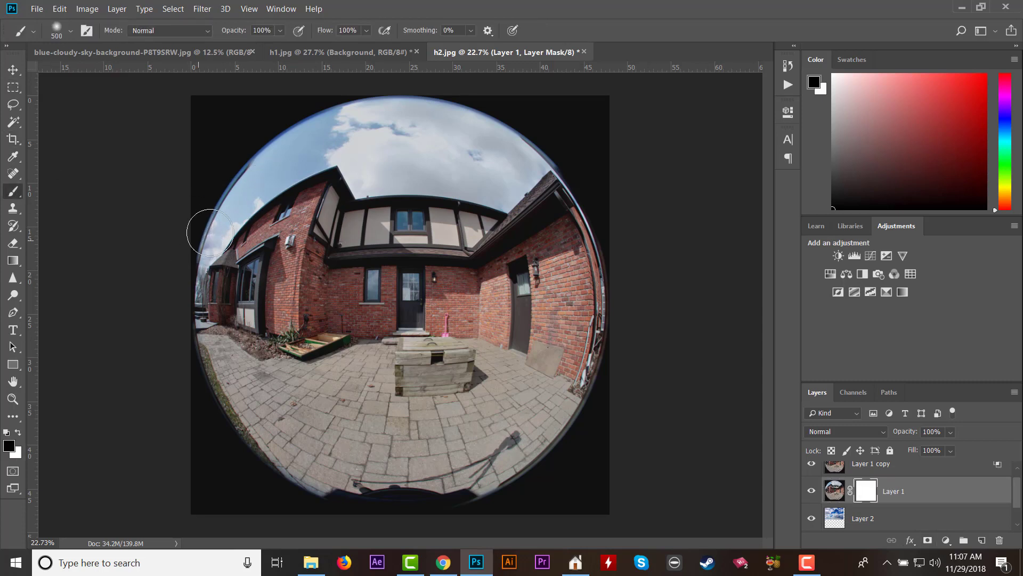
{"action": "mouse_move", "coordinate": [210, 232]}
{"action": "left_mouse_down"}
{"action": "mouse_move", "coordinate": [308, 136]}
{"action": "mouse_move", "coordinate": [356, 116]}
{"action": "mouse_move", "coordinate": [432, 111]}
{"action": "mouse_move", "coordinate": [504, 130]}
{"action": "mouse_move", "coordinate": [528, 160]}
{"action": "mouse_move", "coordinate": [502, 188]}
{"action": "mouse_move", "coordinate": [373, 177]}
{"action": "mouse_move", "coordinate": [354, 174]}
{"action": "mouse_move", "coordinate": [343, 154]}
{"action": "mouse_move", "coordinate": [283, 157]}
{"action": "mouse_move", "coordinate": [328, 136]}
{"action": "mouse_move", "coordinate": [460, 148]}
{"action": "mouse_move", "coordinate": [291, 126]}
{"action": "left_mouse_up"}
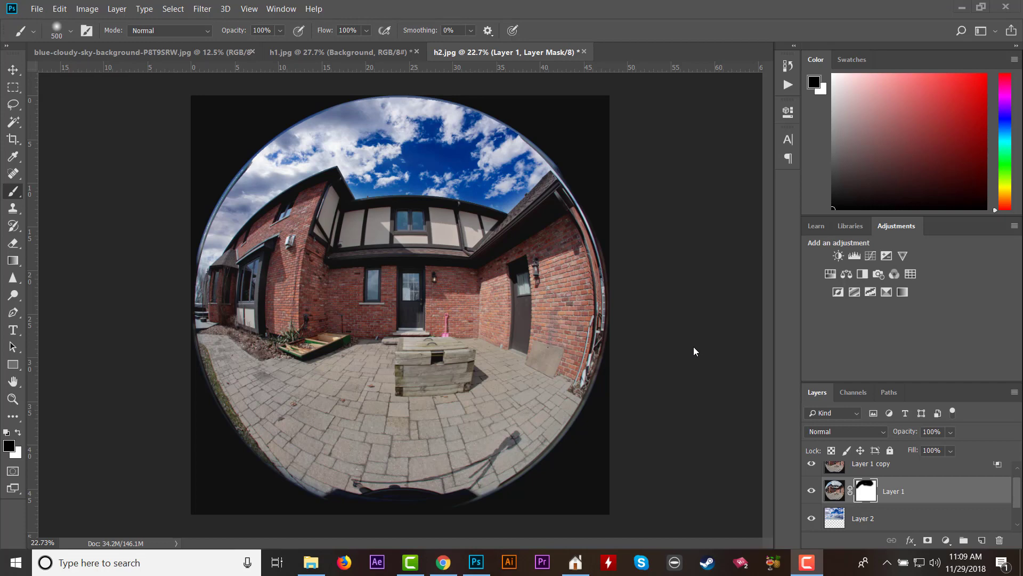
Save the composite as JPEG h2.jpg in folder 023 at quality 8, replacing the existing file.
{"action": "left_click", "coordinate": [36, 9]}
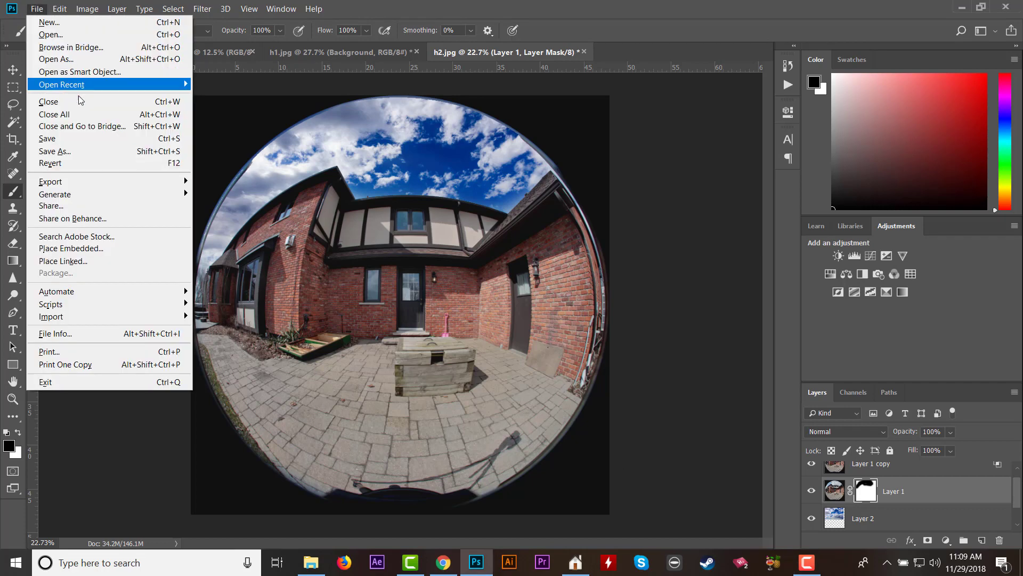
{"action": "left_click", "coordinate": [69, 147]}
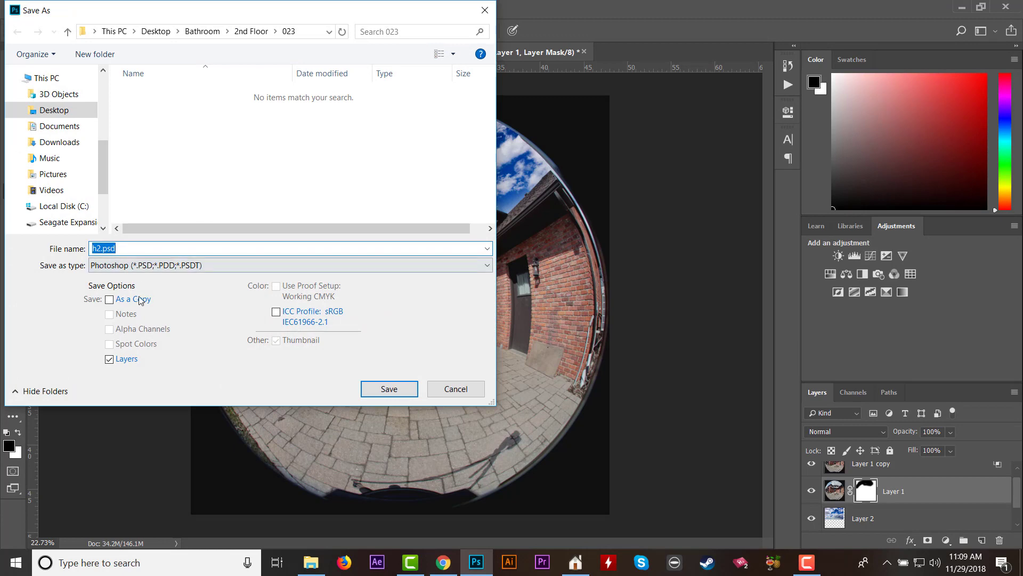
{"action": "left_click", "coordinate": [148, 266]}
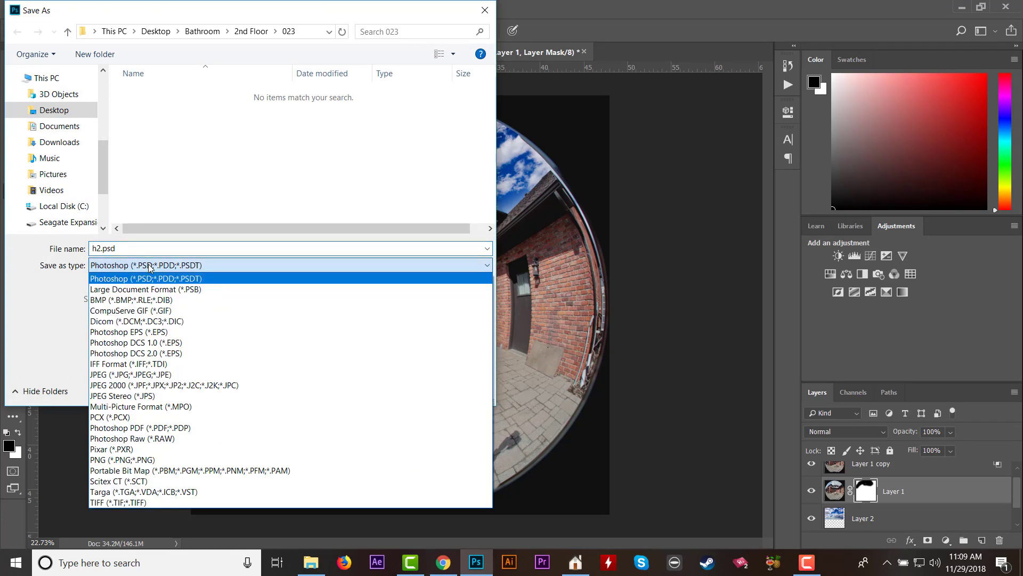
{"action": "left_click", "coordinate": [152, 379]}
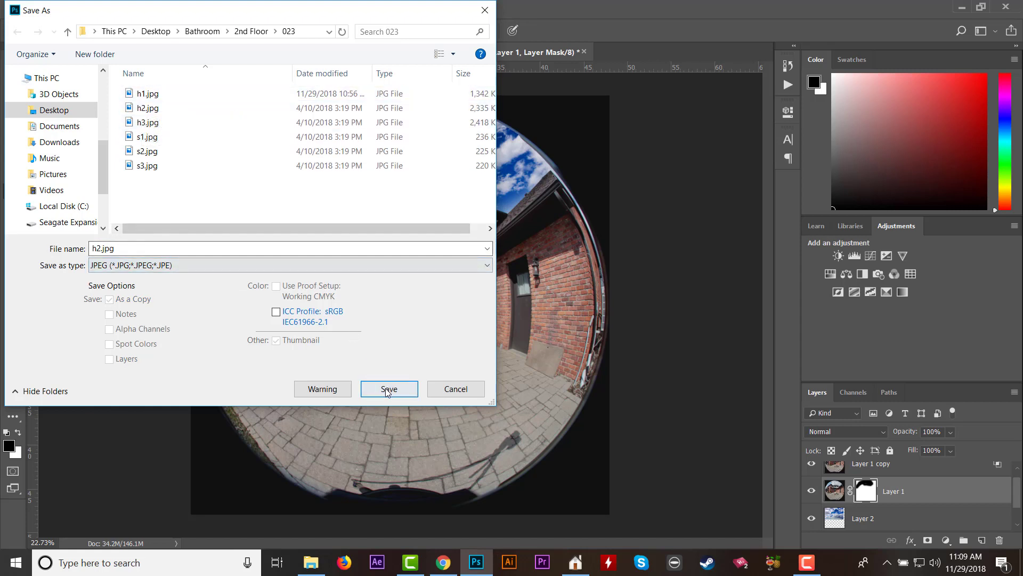
{"action": "left_click", "coordinate": [416, 389]}
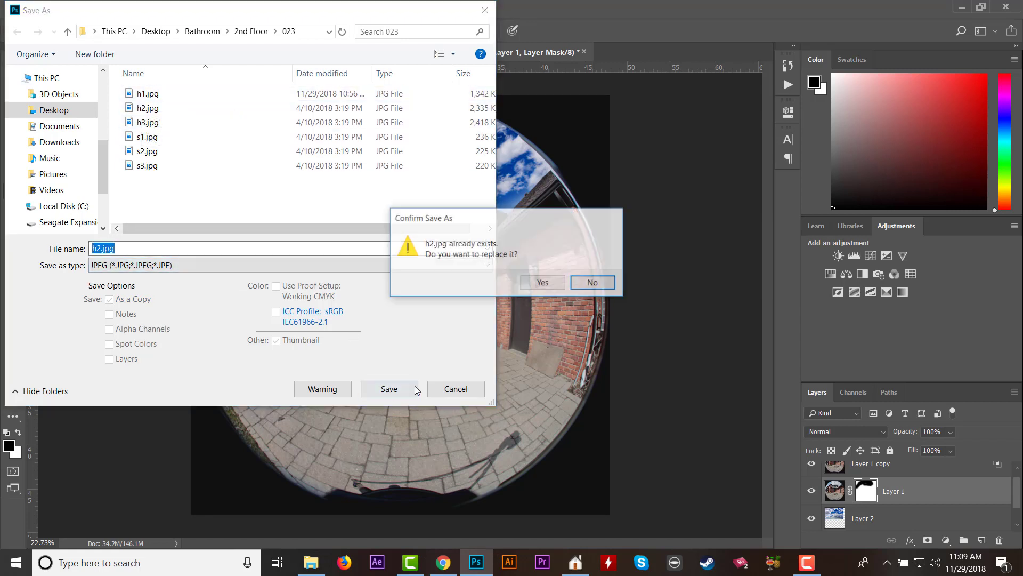
{"action": "left_click", "coordinate": [543, 283]}
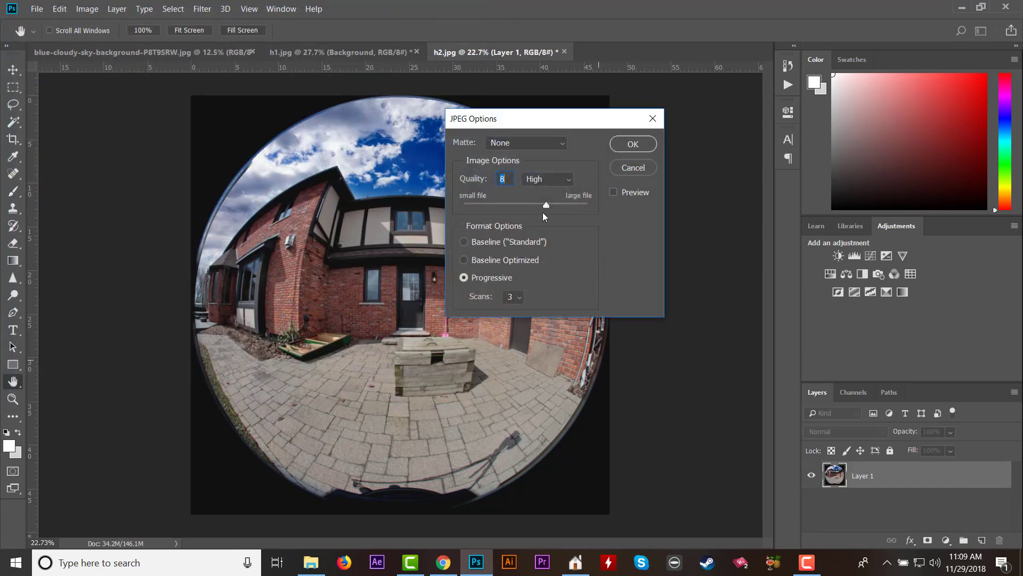
{"action": "left_click", "coordinate": [633, 143]}
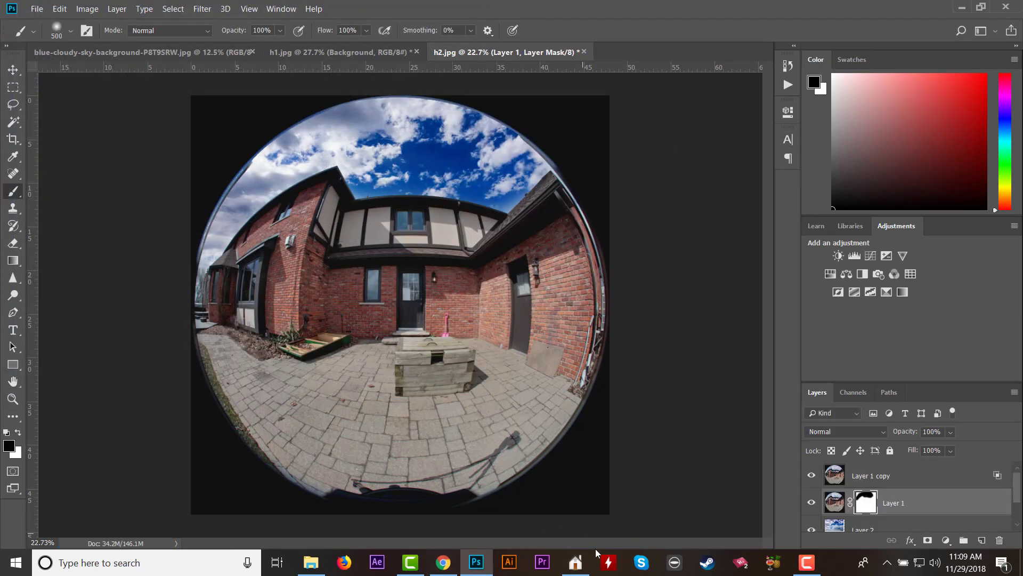
Switch to Planitar Stitch and reload photosphere 023 from its edited images.
{"action": "left_click", "coordinate": [589, 564]}
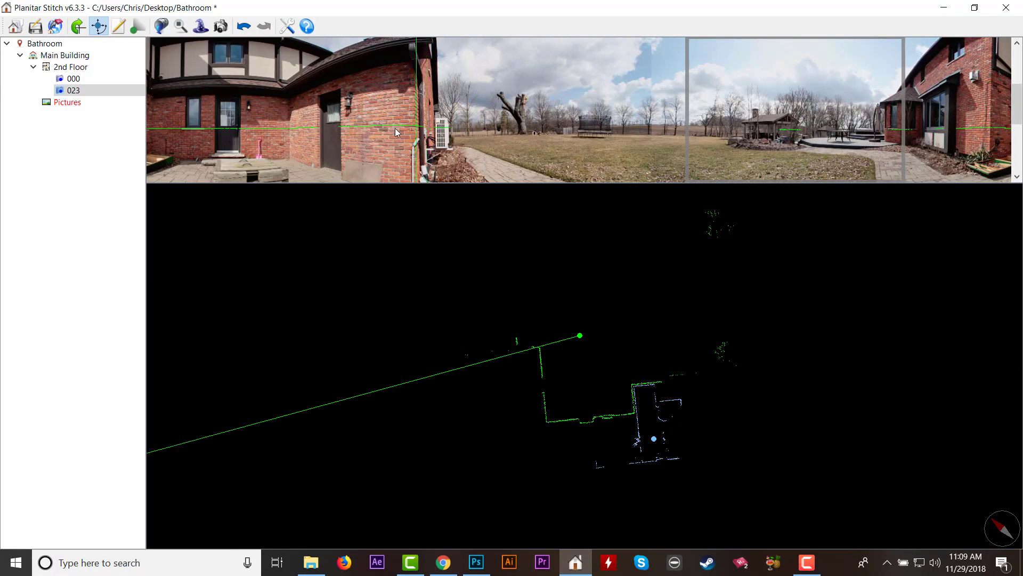
{"action": "right_click", "coordinate": [75, 93]}
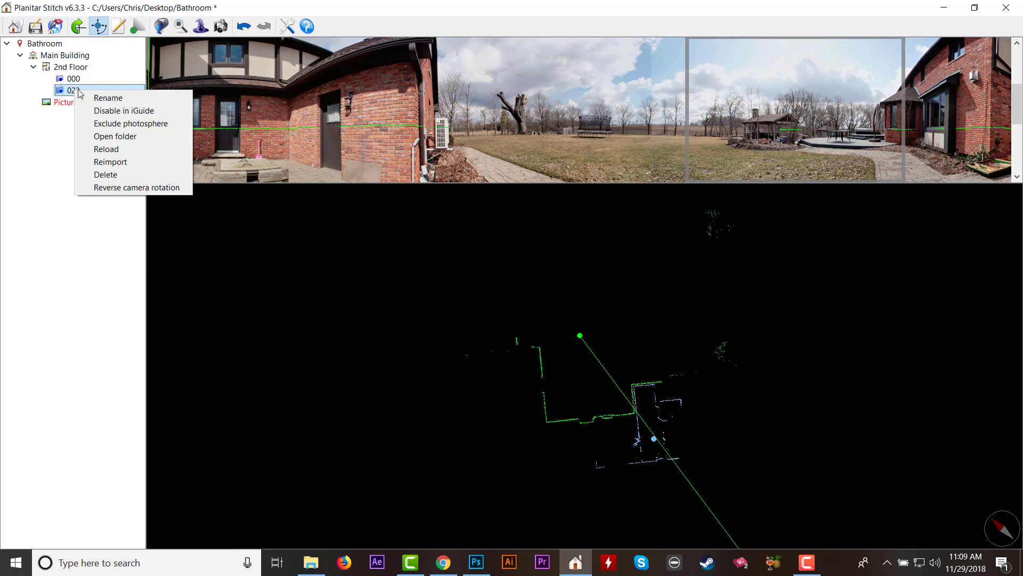
{"action": "left_click", "coordinate": [112, 150]}
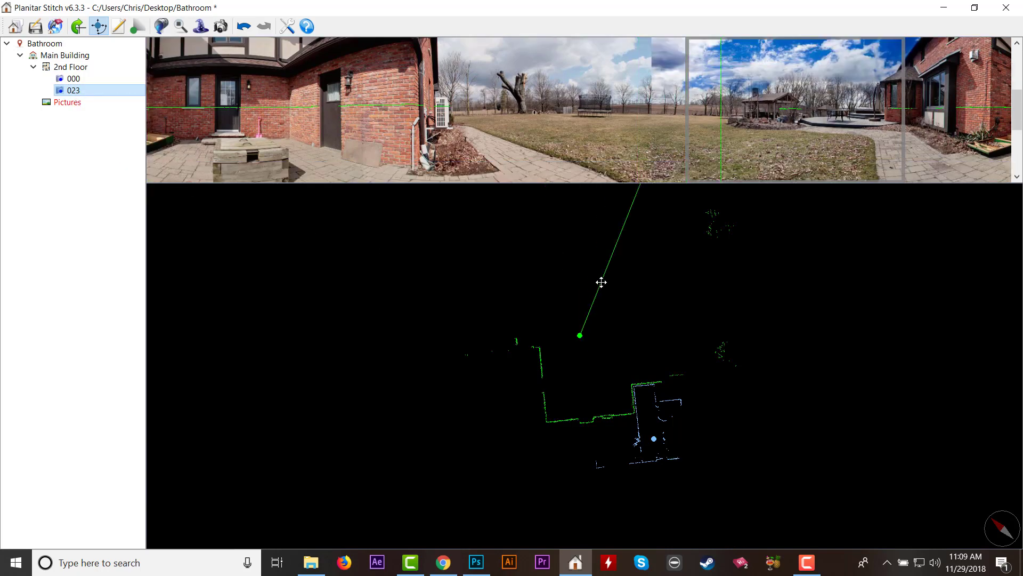
Inspect the replaced sky across photosphere 023's image strip and start processing its panorama.
{"action": "scroll", "coordinate": [706, 94], "scroll_direction": "up", "scroll_amount": 5}
{"action": "scroll", "coordinate": [705, 96], "scroll_direction": "down", "scroll_amount": 4}
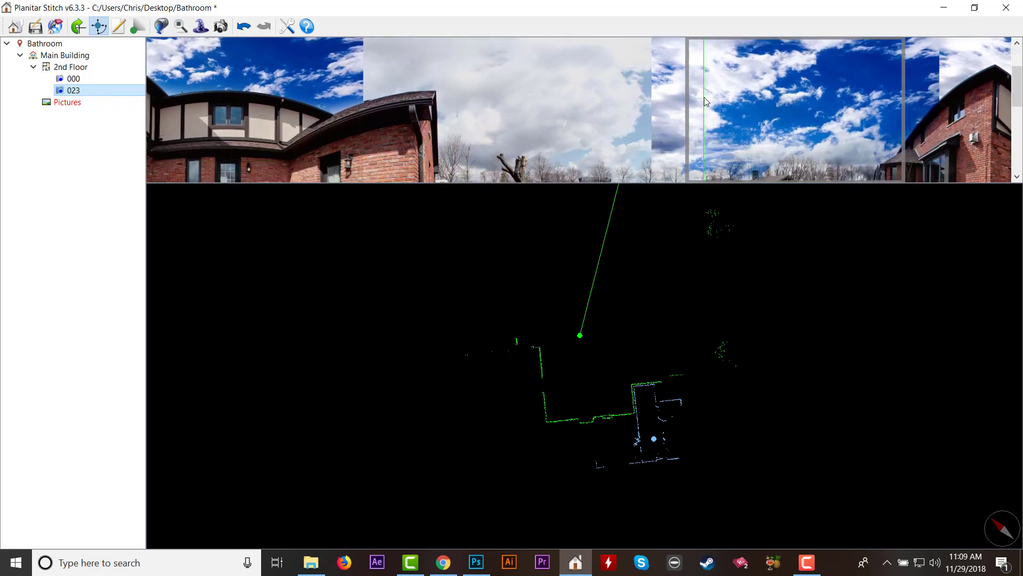
{"action": "scroll", "coordinate": [704, 97], "scroll_direction": "up", "scroll_amount": 5}
{"action": "scroll", "coordinate": [704, 97], "scroll_direction": "down", "scroll_amount": 5}
{"action": "scroll", "coordinate": [704, 97], "scroll_direction": "up", "scroll_amount": 5}
{"action": "scroll", "coordinate": [704, 97], "scroll_direction": "down", "scroll_amount": 5}
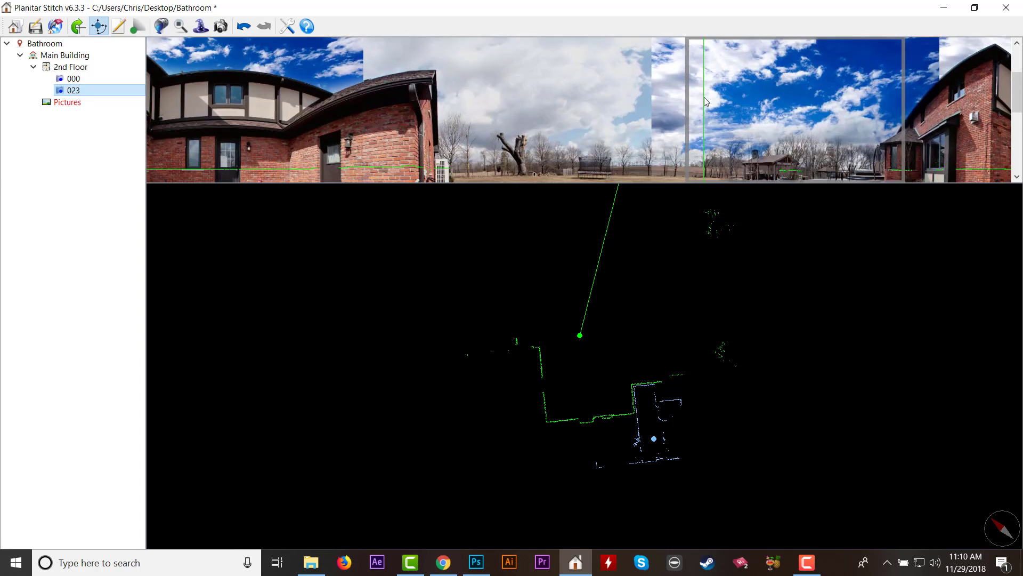
{"action": "left_click", "coordinate": [220, 26]}
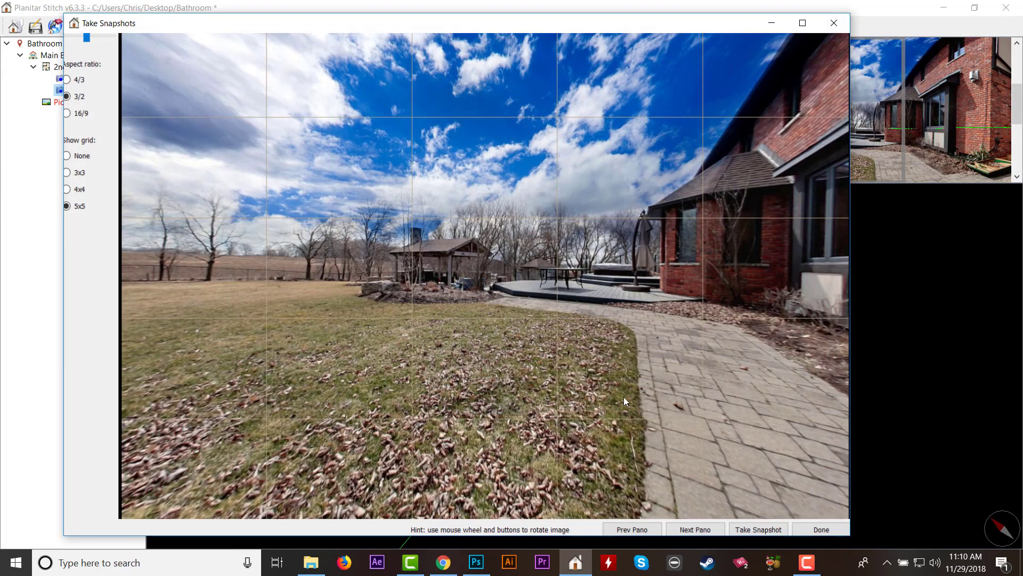
Examine the replaced sky and roofline from several angles in the Take Snapshots view of photosphere 023's panorama.
{"action": "left_click_drag", "start_coordinate": [624, 396], "coordinate": [603, 95]}
{"action": "left_click_drag", "start_coordinate": [686, 233], "coordinate": [532, 94]}
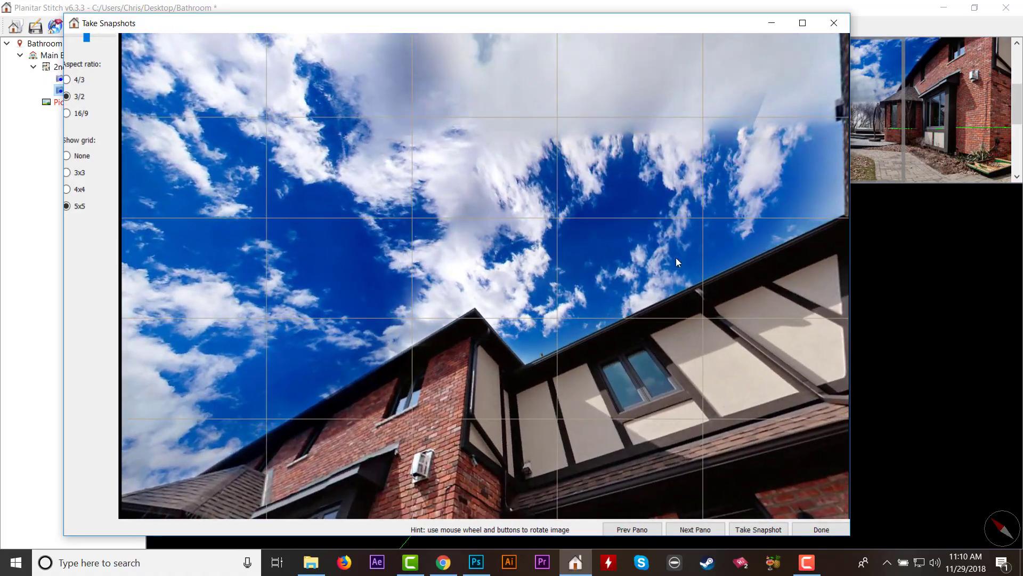
{"action": "left_click_drag", "start_coordinate": [676, 263], "coordinate": [674, 222]}
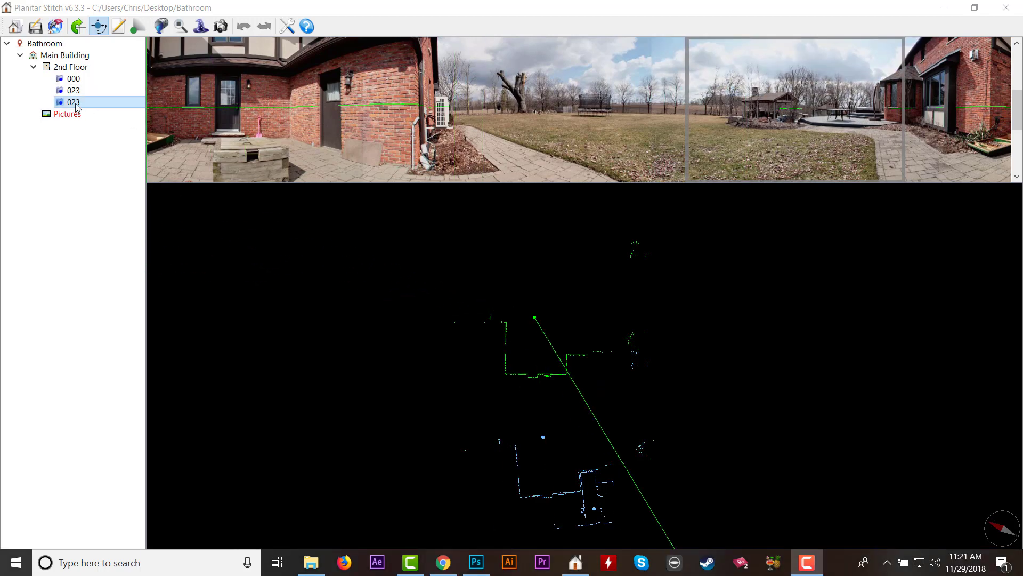
Open the folder of the second photosphere 023 entry, preview its fisheye images, and open h1.jpg from folder 024 in Photoshop.
{"action": "right_click", "coordinate": [76, 108]}
{"action": "left_click", "coordinate": [142, 152]}
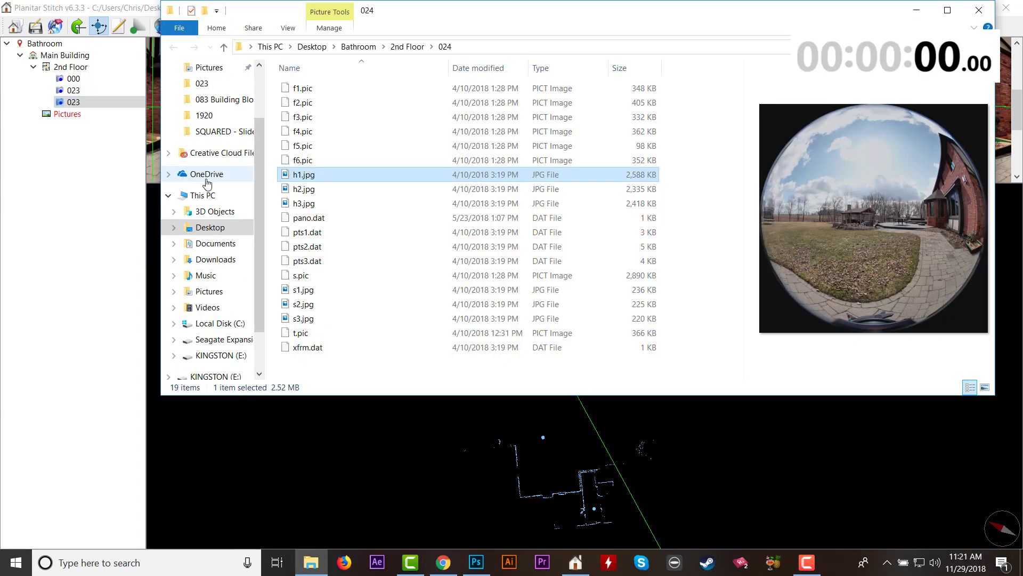
{"action": "left_click", "coordinate": [306, 191]}
{"action": "left_click", "coordinate": [314, 207]}
{"action": "left_click", "coordinate": [311, 191]}
{"action": "left_click", "coordinate": [310, 178]}
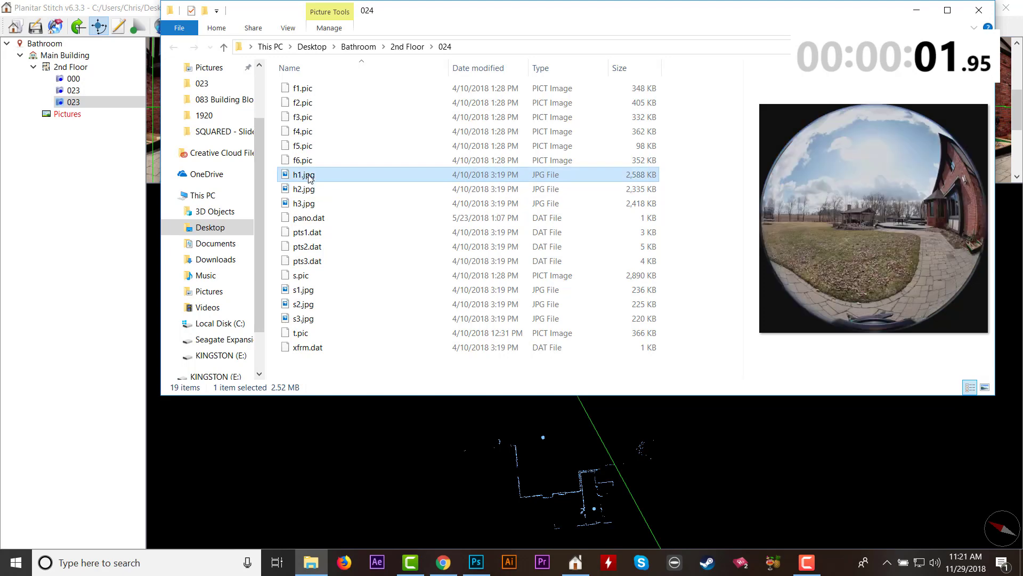
{"action": "right_click", "coordinate": [309, 178]}
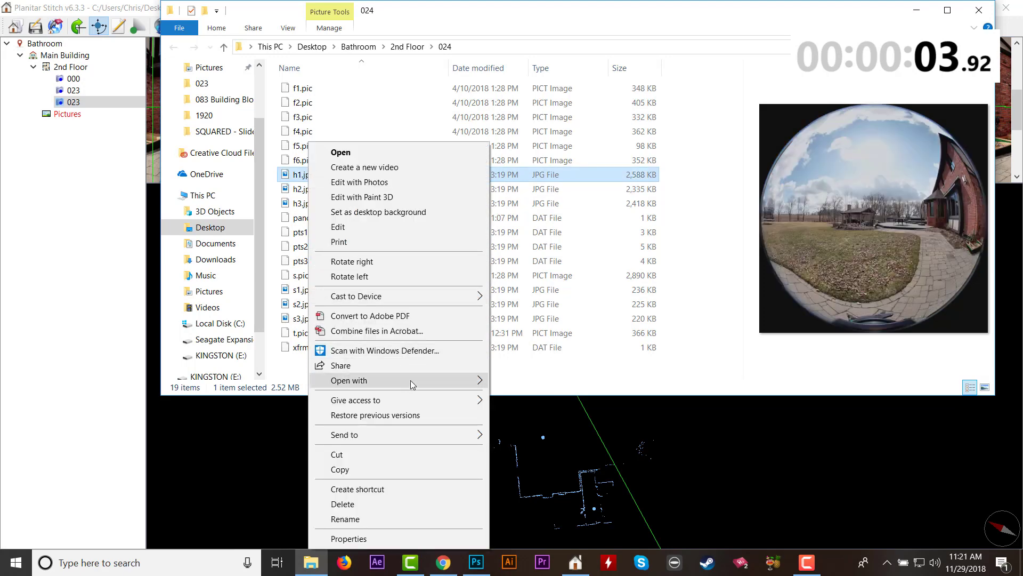
{"action": "mouse_move", "coordinate": [411, 382]}
{"action": "left_click", "coordinate": [554, 446]}
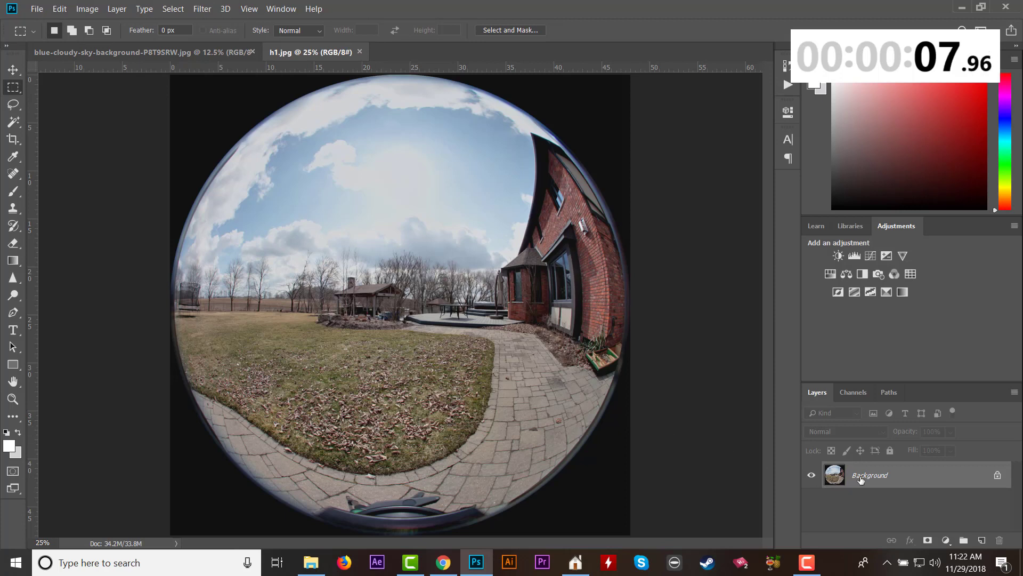
Duplicate h1.jpg's background layer twice and hide Layer 1 and the Background.
{"action": "key", "text": "ctrl+j"}
{"action": "key", "text": "ctrl+j"}
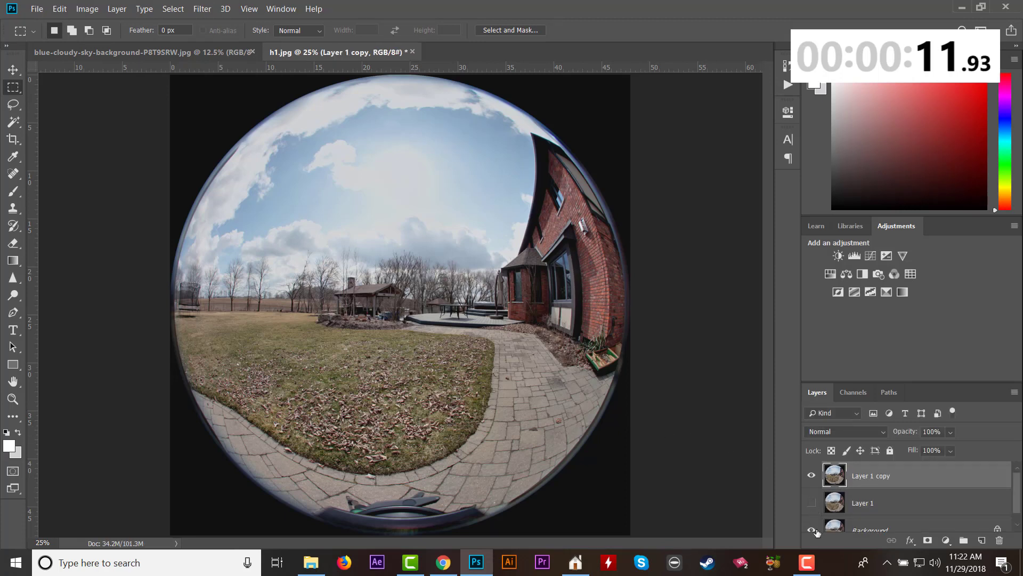
{"action": "left_click", "coordinate": [813, 530]}
Knock out the sky on Layer 1 copy with Blend If set to Blue and This Layer's upper limit at 142.
{"action": "double_click", "coordinate": [833, 480]}
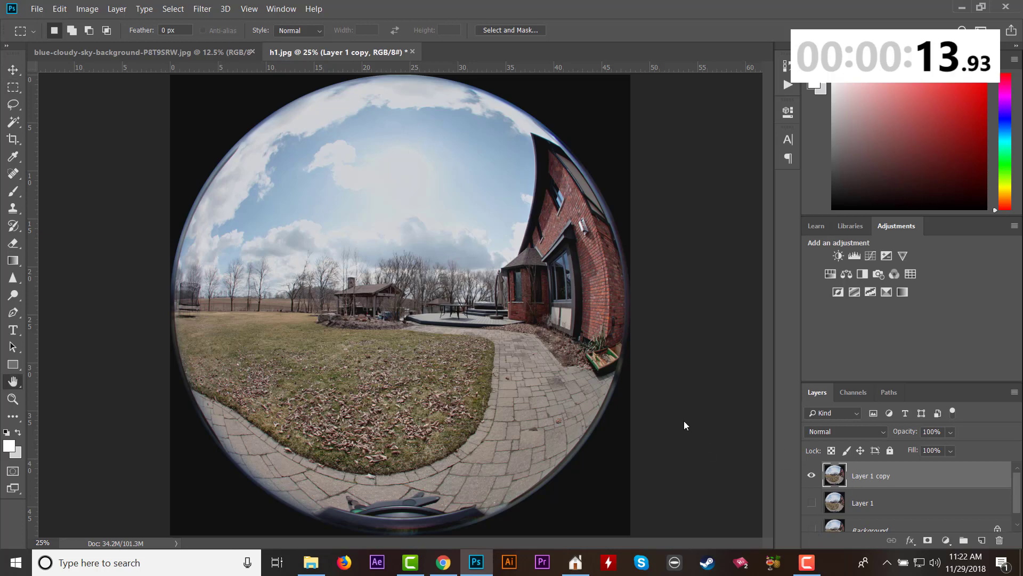
{"action": "left_click", "coordinate": [703, 321]}
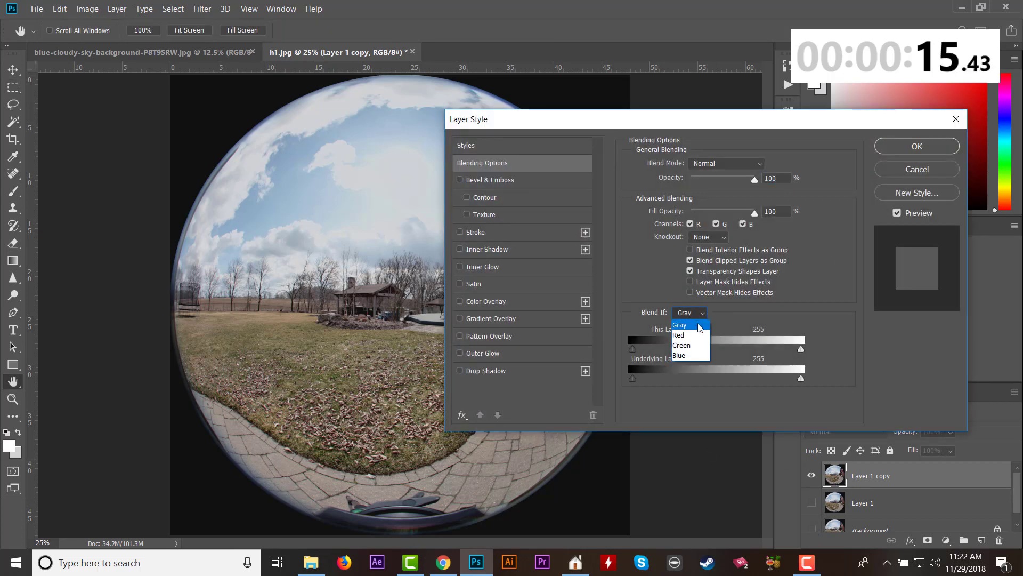
{"action": "left_click", "coordinate": [691, 355]}
{"action": "left_click_drag", "start_coordinate": [794, 353], "coordinate": [728, 350]}
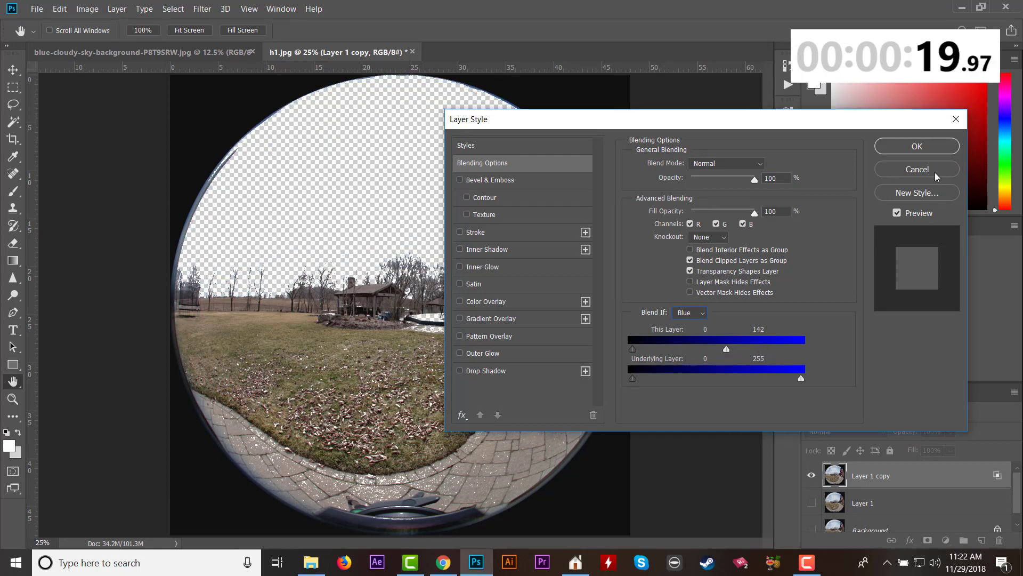
{"action": "left_click", "coordinate": [916, 147]}
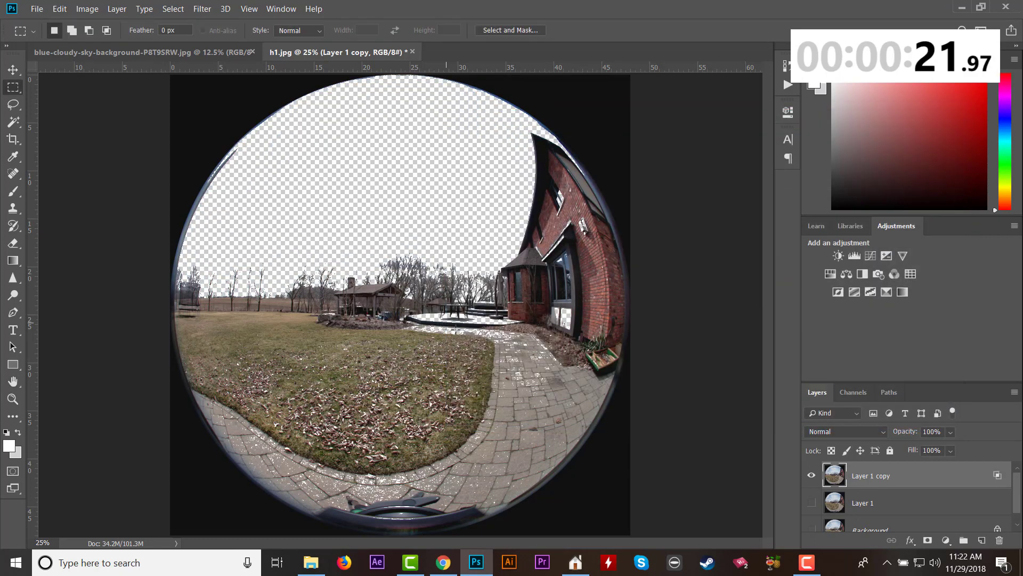
Copy the entire blue-cloudy-sky-background image and paste it into h1.jpg as a new layer.
{"action": "left_click", "coordinate": [174, 51]}
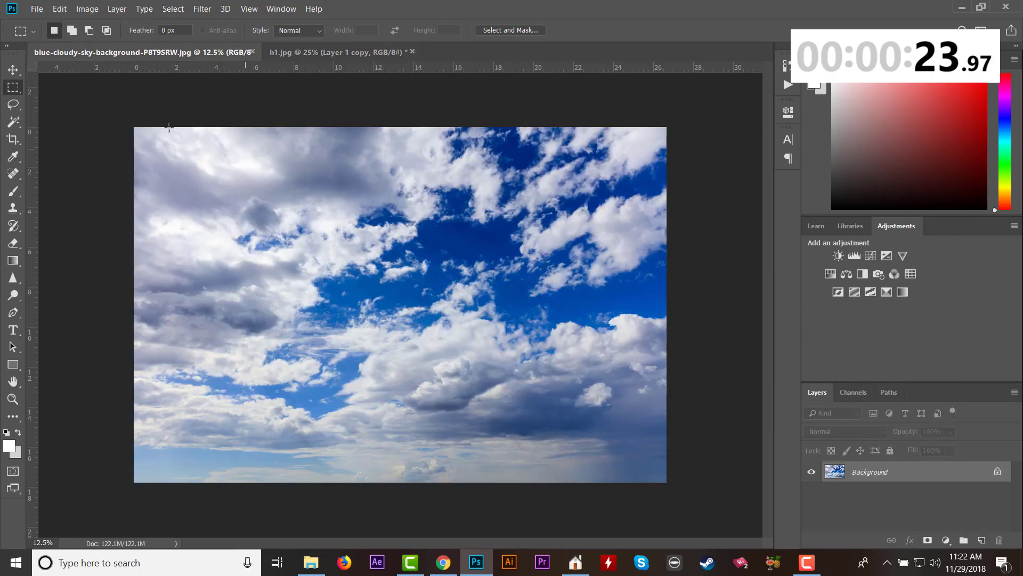
{"action": "left_click_drag", "start_coordinate": [118, 127], "coordinate": [720, 540]}
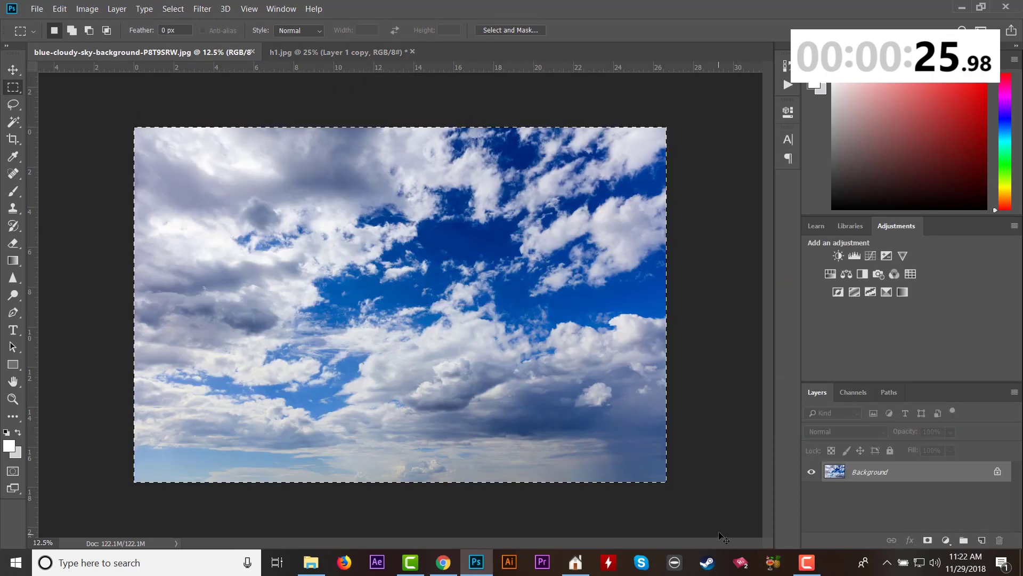
{"action": "left_click", "coordinate": [342, 52]}
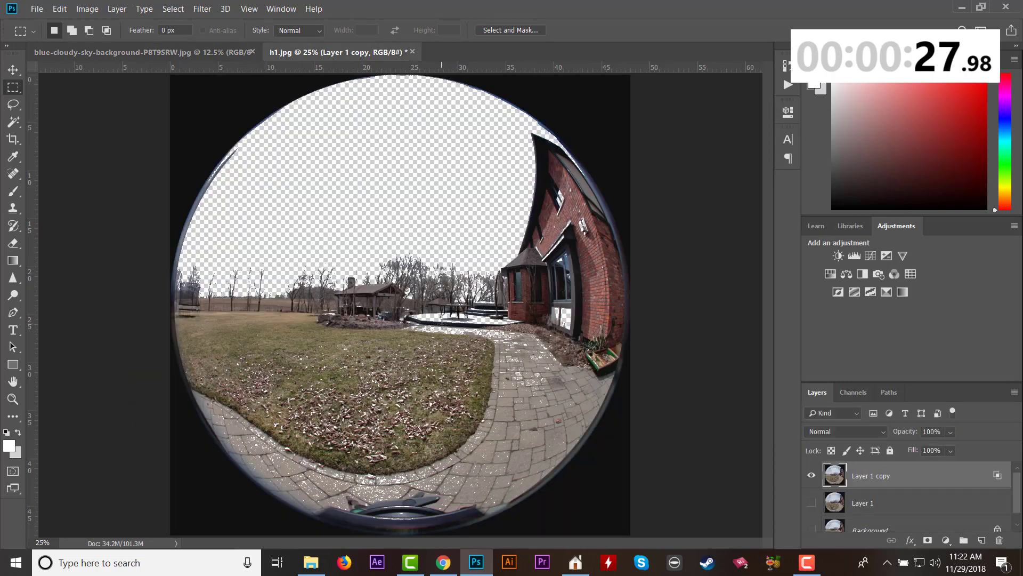
{"action": "key", "text": "ctrl+v"}
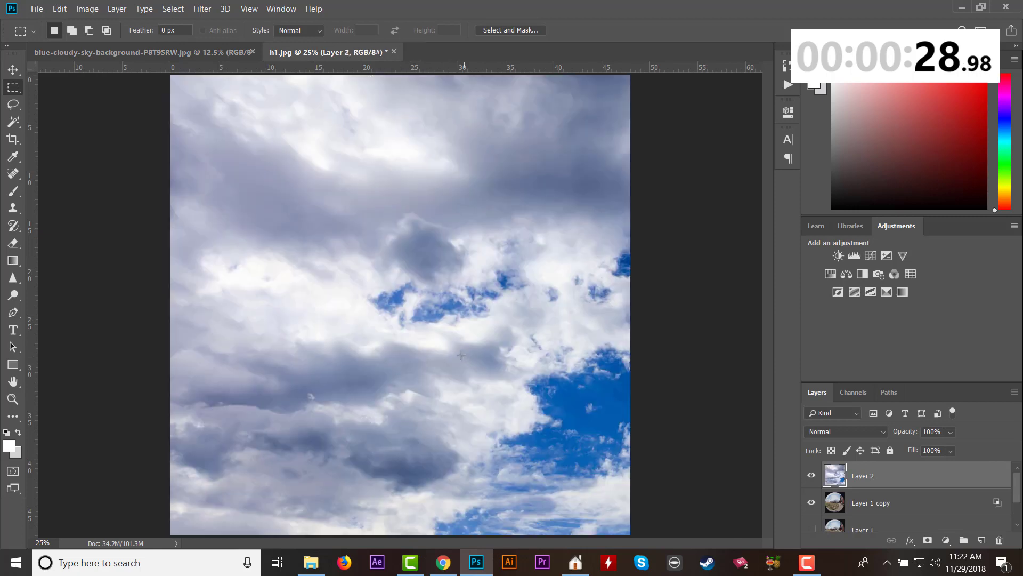
Scale the pasted sky layer to about 43.6% so it spans the full width of h1.jpg, aligned with its upper edge.
{"action": "left_click", "coordinate": [59, 9]}
{"action": "mouse_move", "coordinate": [124, 288]}
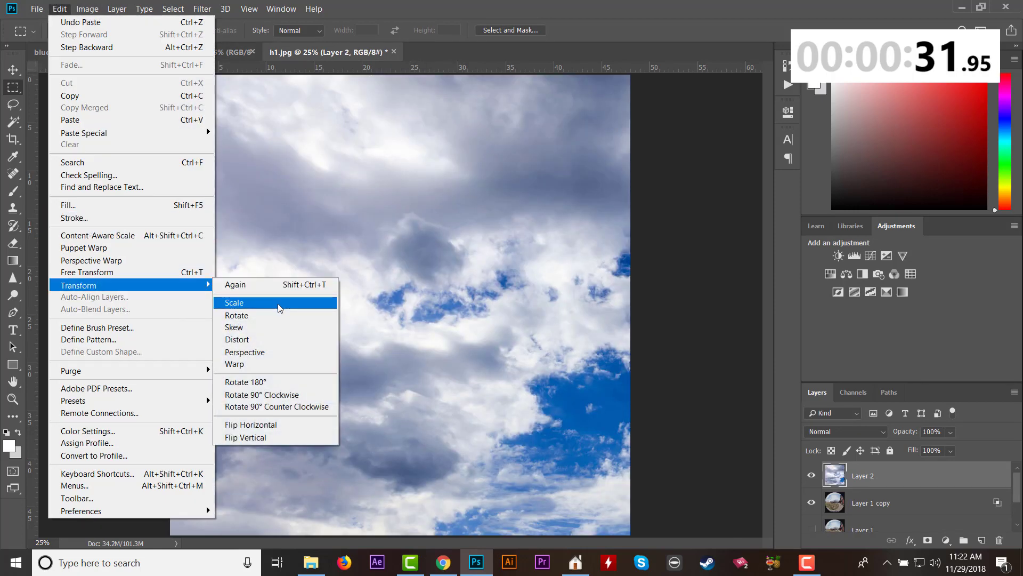
{"action": "left_click", "coordinate": [279, 308]}
{"action": "left_click_drag", "start_coordinate": [172, 77], "coordinate": [396, 306]}
{"action": "left_click_drag", "start_coordinate": [623, 479], "coordinate": [435, 248]}
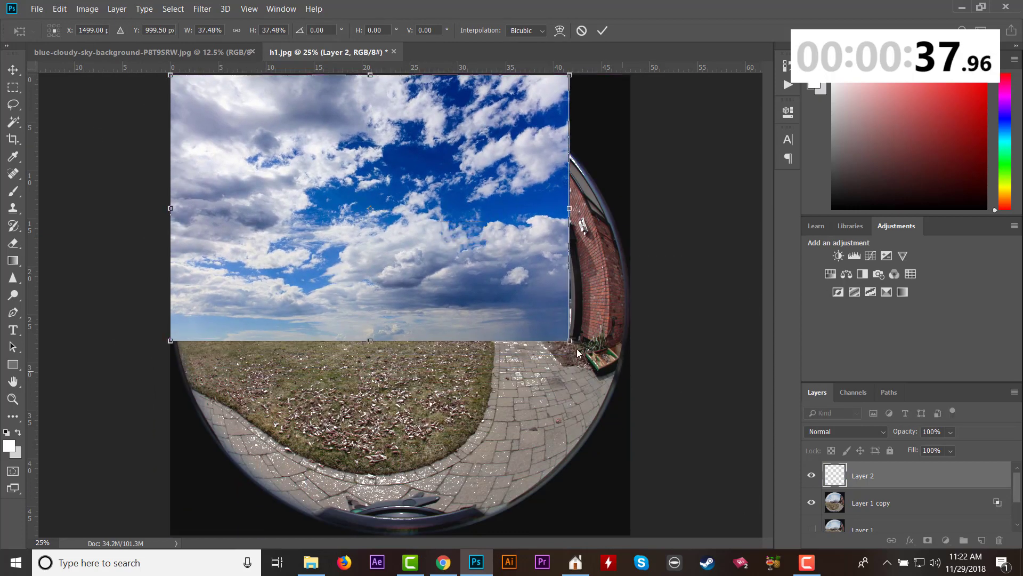
{"action": "left_click_drag", "start_coordinate": [575, 344], "coordinate": [640, 379]}
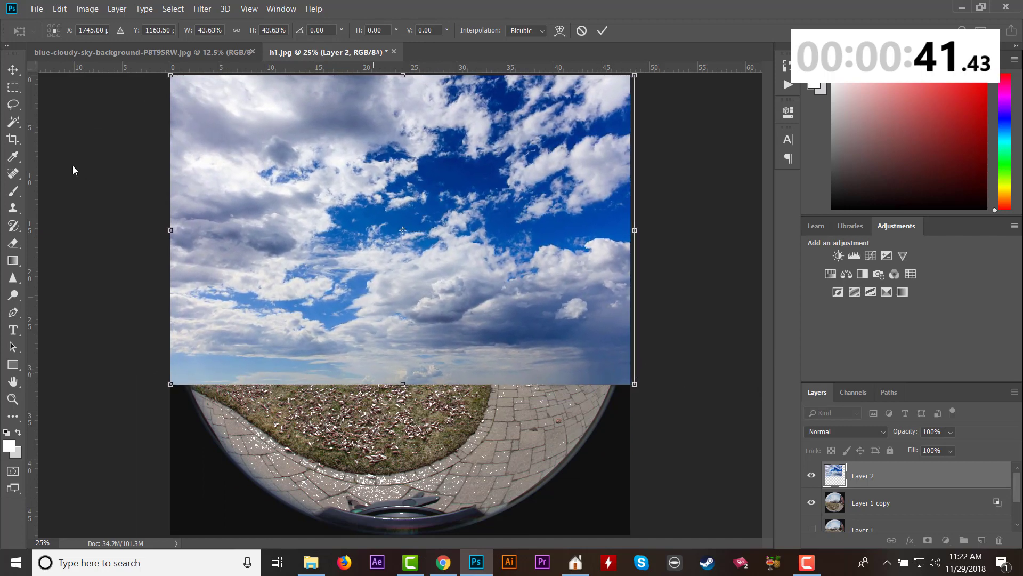
{"action": "left_click", "coordinate": [15, 88]}
{"action": "left_click", "coordinate": [440, 216]}
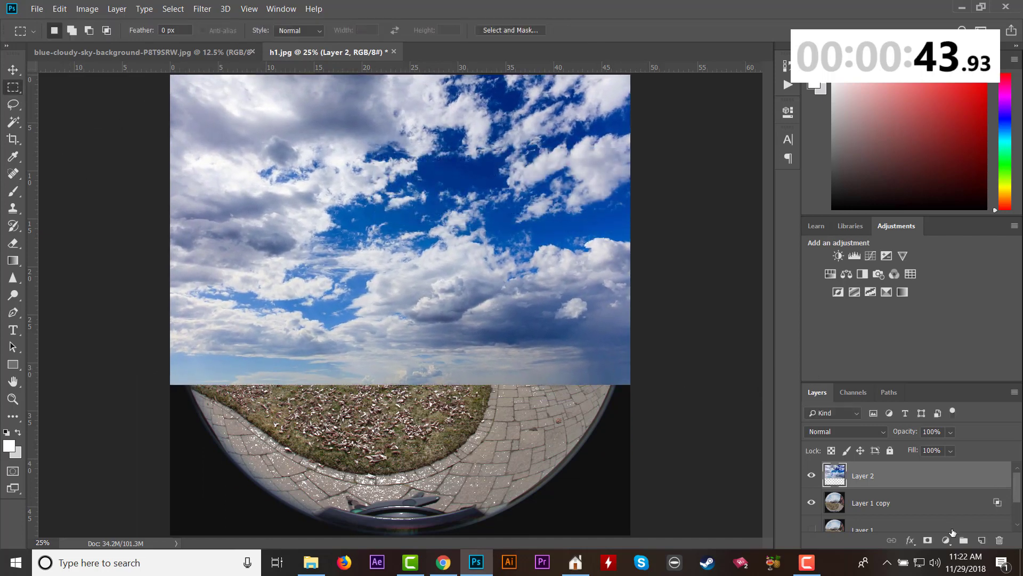
Move the sky layer, Layer 2, below Layer 1 and directly above the Background.
{"action": "mouse_move", "coordinate": [881, 483]}
{"action": "left_mouse_down"}
{"action": "mouse_move", "coordinate": [885, 515]}
{"action": "mouse_move", "coordinate": [873, 508]}
{"action": "mouse_move", "coordinate": [874, 474]}
{"action": "left_mouse_up"}
{"action": "scroll", "coordinate": [911, 501], "scroll_direction": "down", "scroll_amount": 1}
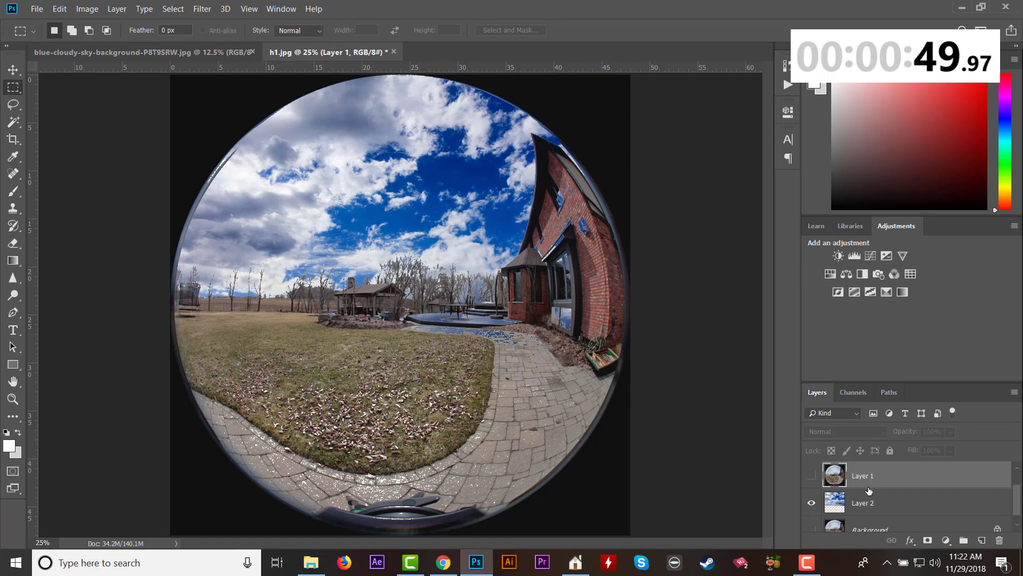
{"action": "scroll", "coordinate": [898, 504], "scroll_direction": "up", "scroll_amount": 1}
{"action": "scroll", "coordinate": [898, 504], "scroll_direction": "down", "scroll_amount": 1}
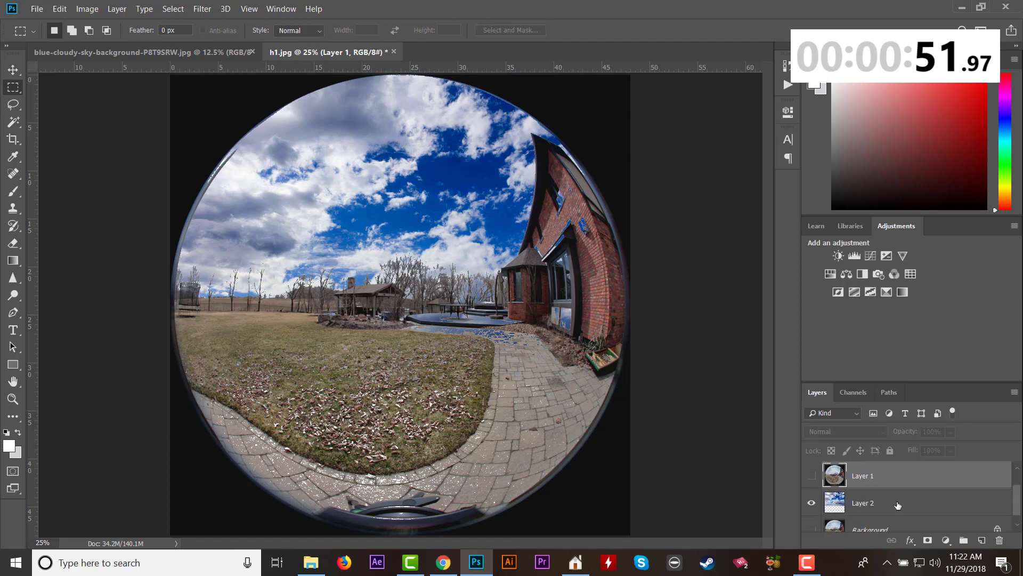
{"action": "scroll", "coordinate": [898, 505], "scroll_direction": "up", "scroll_amount": 1}
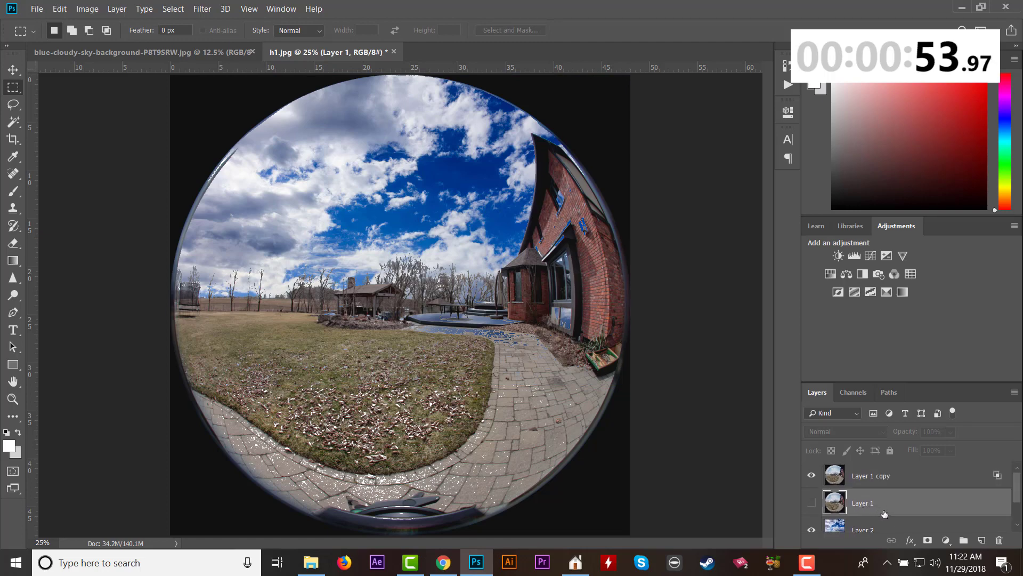
Show Layer 1, add a layer mask, and brush black over its old sky with the 500-size brush.
{"action": "left_click", "coordinate": [812, 503]}
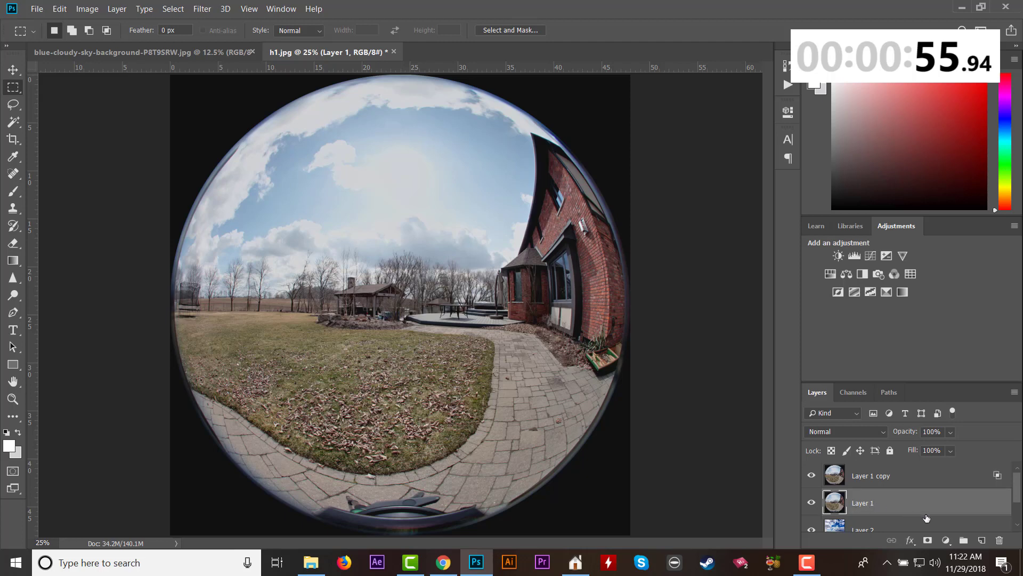
{"action": "left_click", "coordinate": [928, 540]}
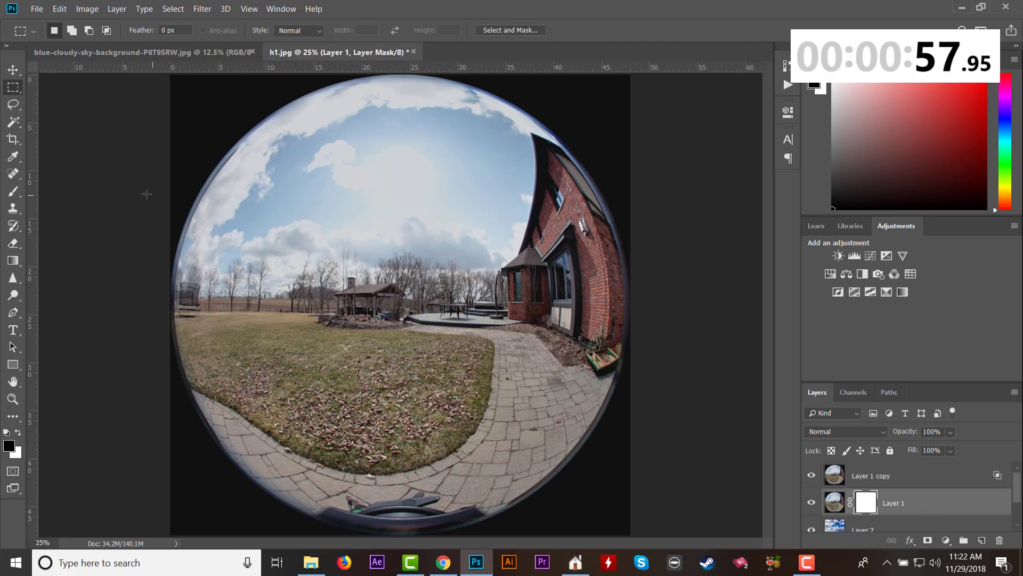
{"action": "left_click", "coordinate": [12, 192]}
{"action": "mouse_move", "coordinate": [291, 173]}
{"action": "left_mouse_down"}
{"action": "mouse_move", "coordinate": [277, 178]}
{"action": "mouse_move", "coordinate": [405, 94]}
{"action": "mouse_move", "coordinate": [491, 91]}
{"action": "mouse_move", "coordinate": [544, 103]}
{"action": "mouse_move", "coordinate": [514, 104]}
{"action": "mouse_move", "coordinate": [497, 234]}
{"action": "mouse_move", "coordinate": [482, 248]}
{"action": "mouse_move", "coordinate": [360, 234]}
{"action": "mouse_move", "coordinate": [304, 234]}
{"action": "mouse_move", "coordinate": [274, 251]}
{"action": "mouse_move", "coordinate": [179, 229]}
{"action": "mouse_move", "coordinate": [330, 194]}
{"action": "mouse_move", "coordinate": [422, 200]}
{"action": "mouse_move", "coordinate": [464, 155]}
{"action": "mouse_move", "coordinate": [405, 123]}
{"action": "mouse_move", "coordinate": [330, 197]}
{"action": "mouse_move", "coordinate": [313, 152]}
{"action": "mouse_move", "coordinate": [235, 184]}
{"action": "mouse_move", "coordinate": [197, 213]}
{"action": "mouse_move", "coordinate": [292, 149]}
{"action": "mouse_move", "coordinate": [474, 110]}
{"action": "mouse_move", "coordinate": [200, 202]}
{"action": "mouse_move", "coordinate": [269, 227]}
{"action": "left_mouse_up"}
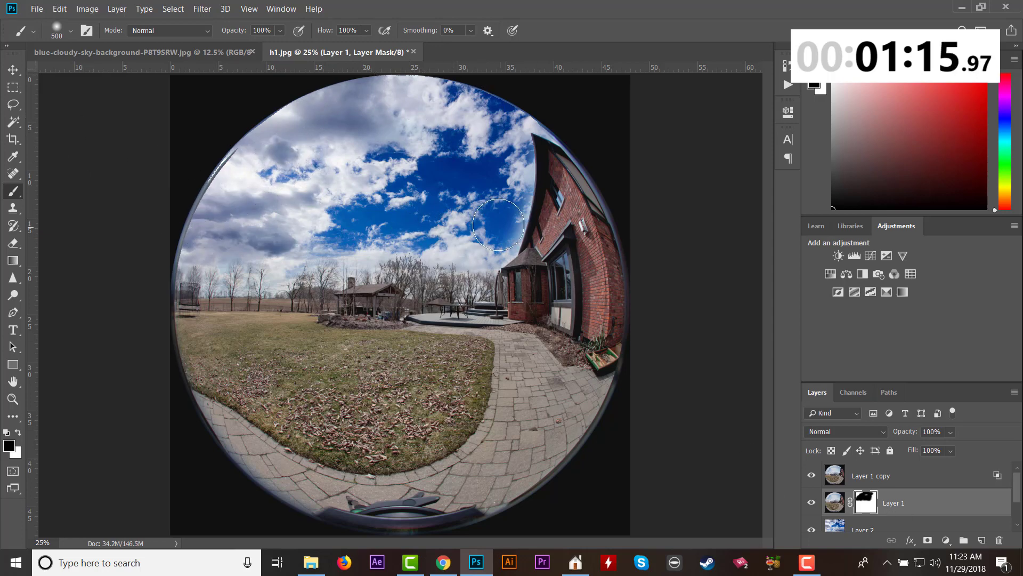
{"action": "mouse_move", "coordinate": [489, 227]}
{"action": "left_mouse_down"}
{"action": "mouse_move", "coordinate": [509, 219]}
{"action": "mouse_move", "coordinate": [512, 152]}
{"action": "left_mouse_up"}
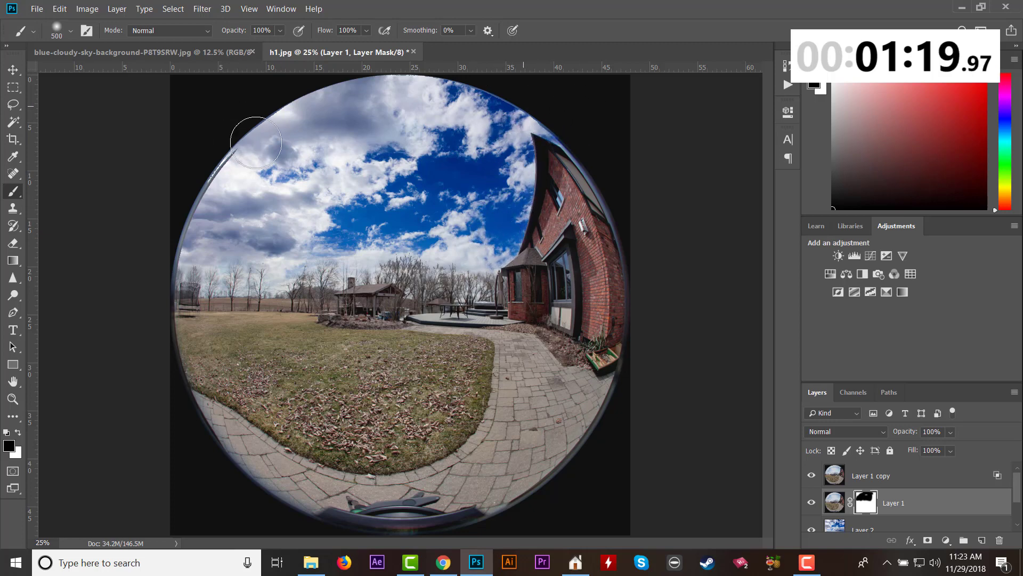
Save the composite as JPEG h1.jpg in folder 024 at quality 8, replacing the existing file.
{"action": "left_click", "coordinate": [36, 9]}
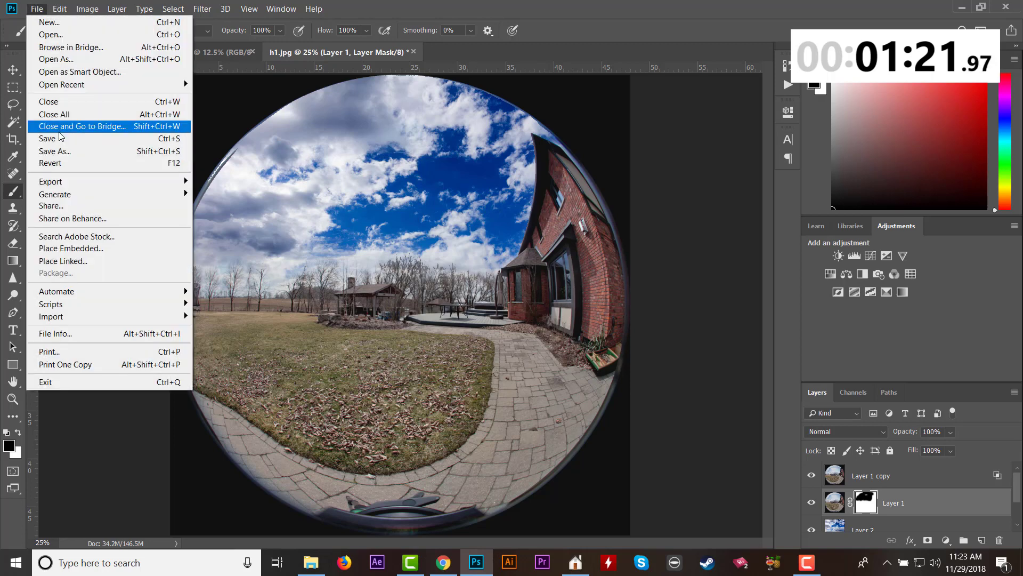
{"action": "left_click", "coordinate": [80, 137]}
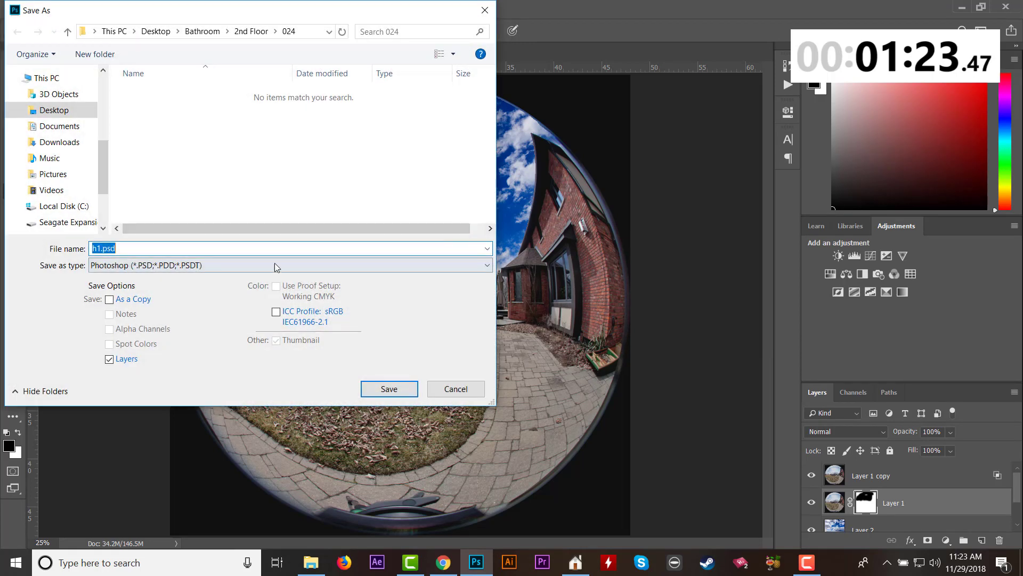
{"action": "left_click", "coordinate": [262, 265]}
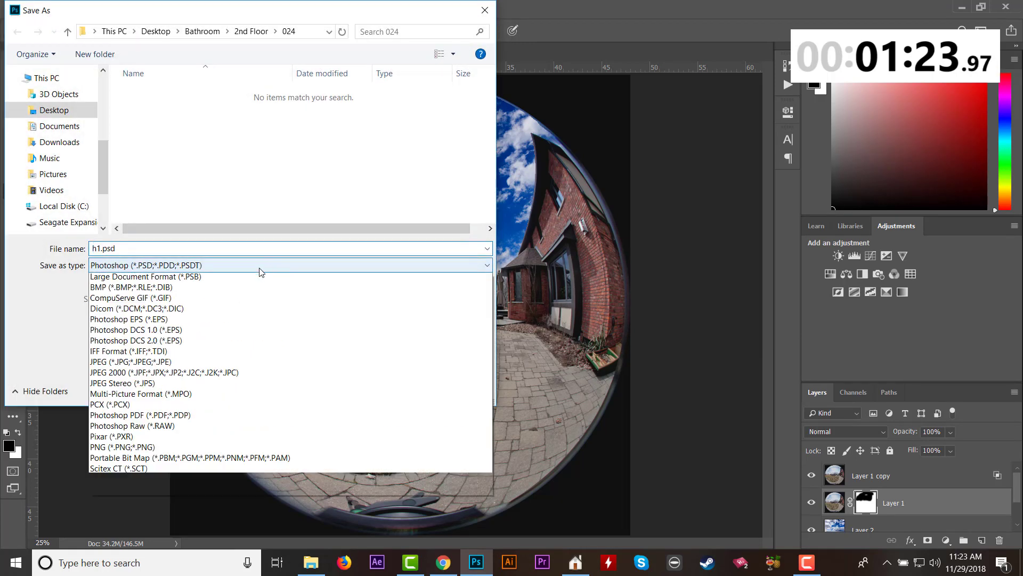
{"action": "left_click", "coordinate": [224, 385]}
{"action": "left_click", "coordinate": [386, 388]}
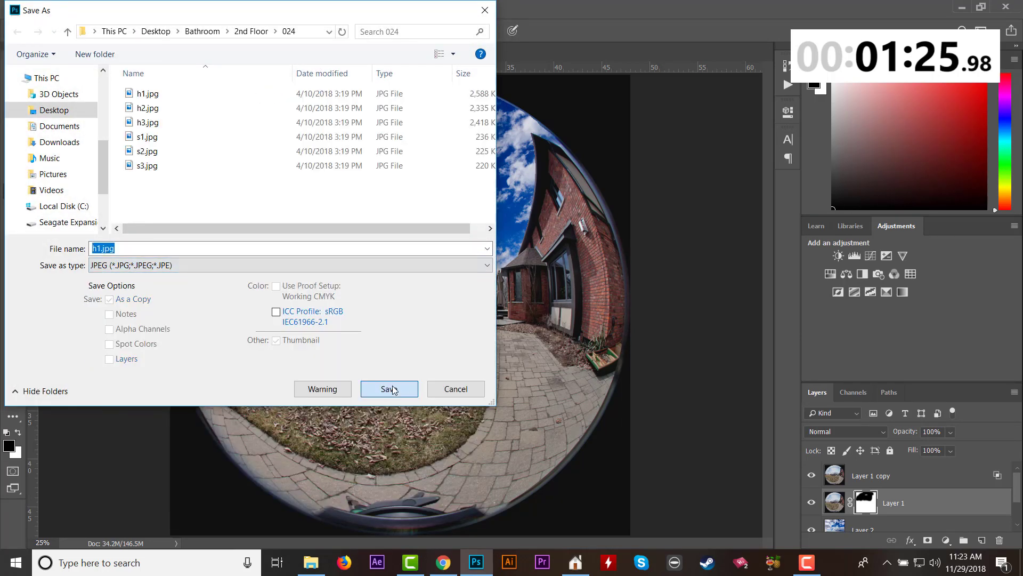
{"action": "left_click", "coordinate": [543, 283]}
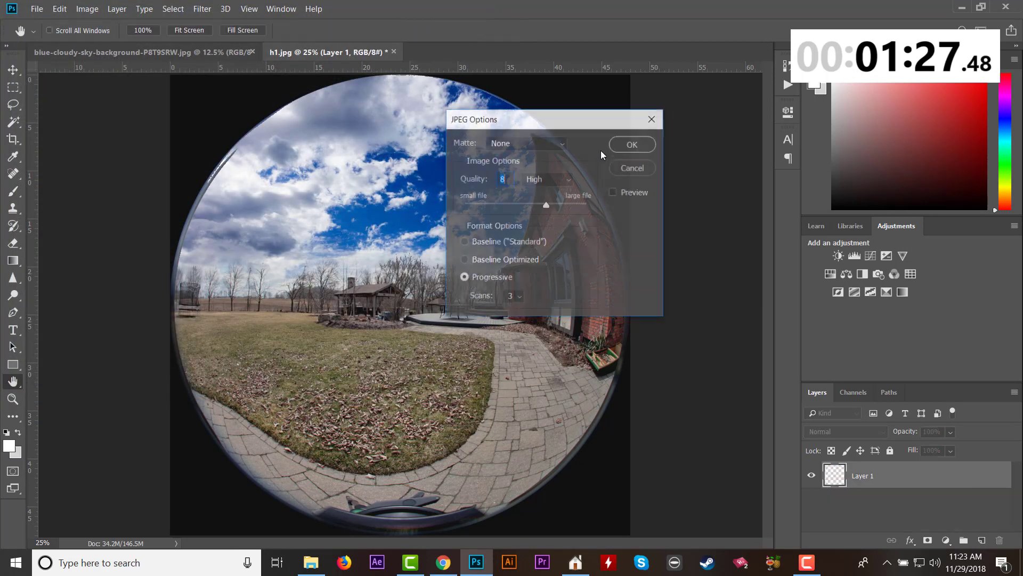
{"action": "left_click", "coordinate": [633, 143]}
Open h2.jpg from folder 024 in Photoshop and duplicate its background layer twice.
{"action": "left_click", "coordinate": [312, 564]}
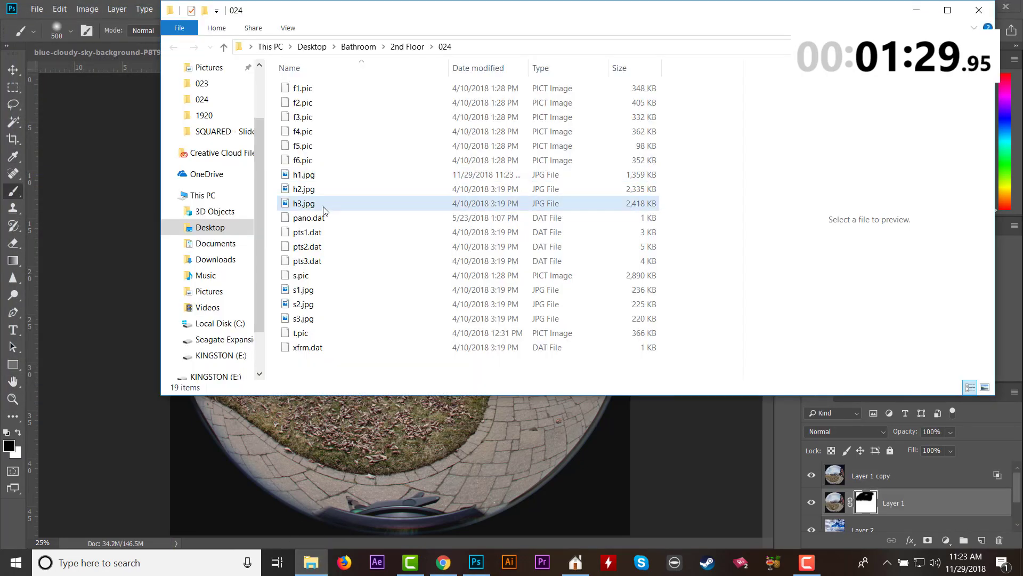
{"action": "left_click", "coordinate": [308, 191]}
{"action": "right_click", "coordinate": [309, 192]}
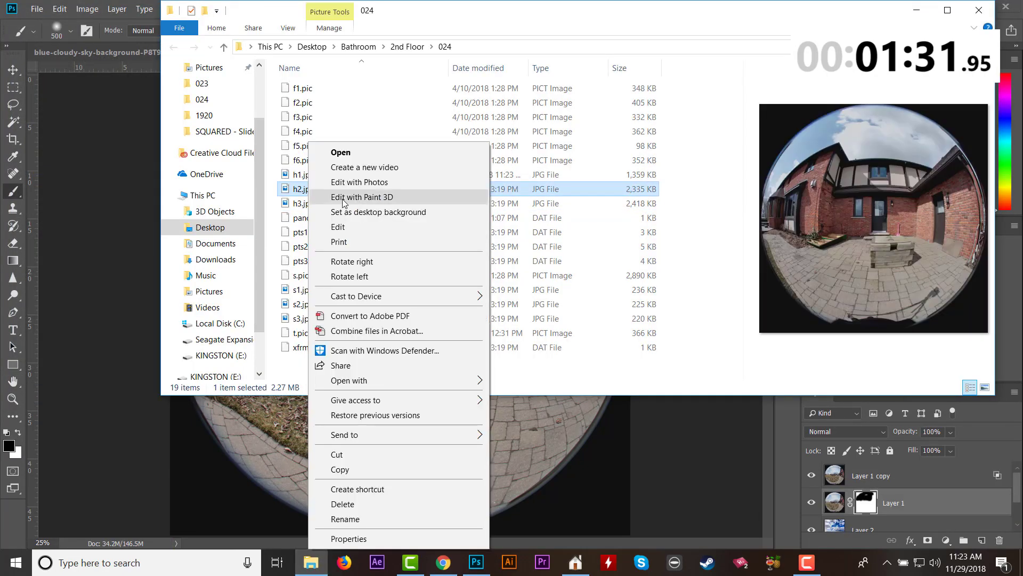
{"action": "mouse_move", "coordinate": [458, 380]}
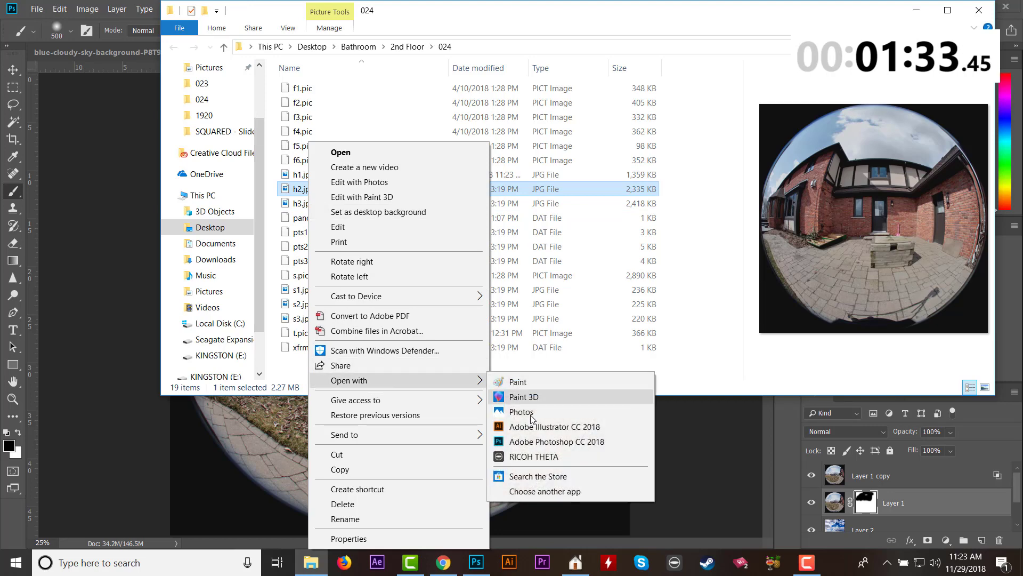
{"action": "left_click", "coordinate": [542, 442]}
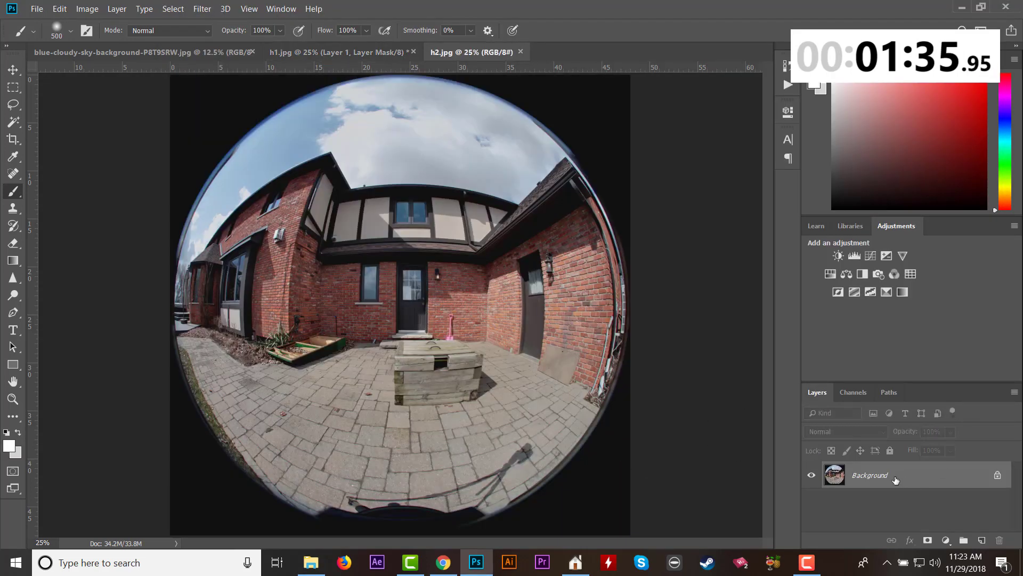
{"action": "key", "text": "ctrl+j"}
{"action": "key", "text": "ctrl+j"}
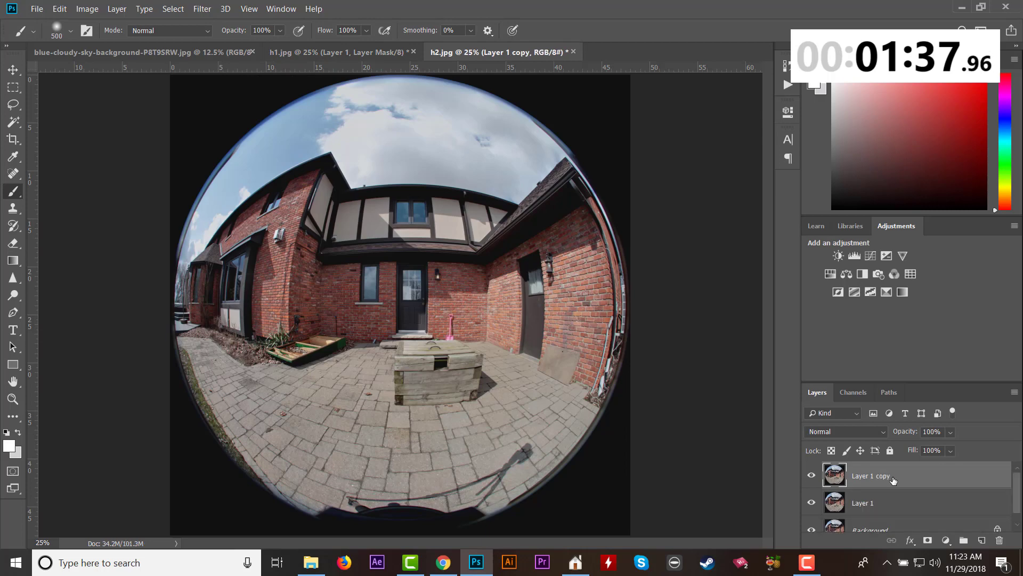
Paste the cloudy sky into h2.jpg as a new layer, scaled to about 49.6% and centred over the upper part of the photo.
{"action": "left_click", "coordinate": [16, 87]}
{"action": "key", "text": "ctrl+v"}
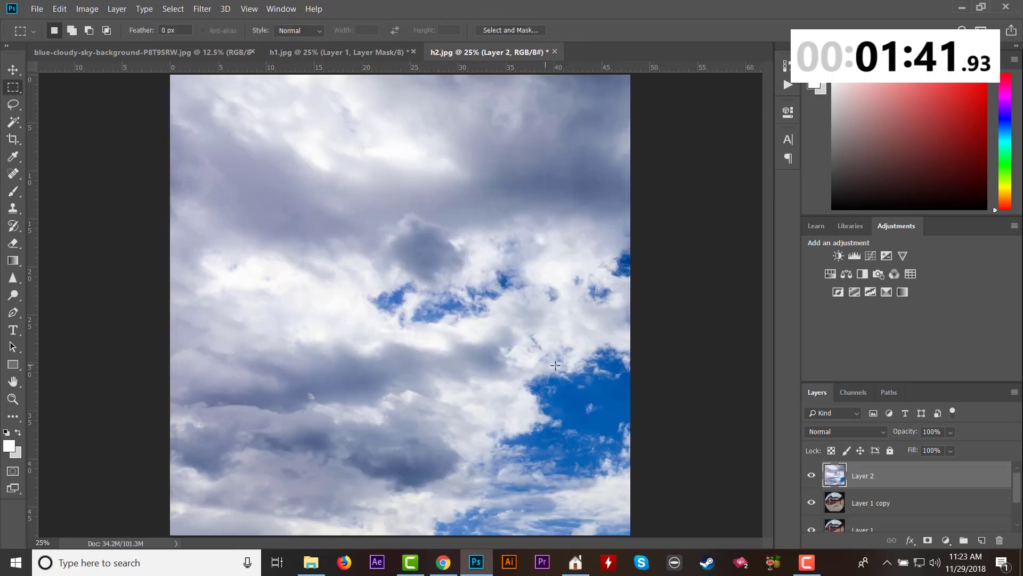
{"action": "scroll", "coordinate": [549, 302], "scroll_direction": "down", "scroll_amount": 2}
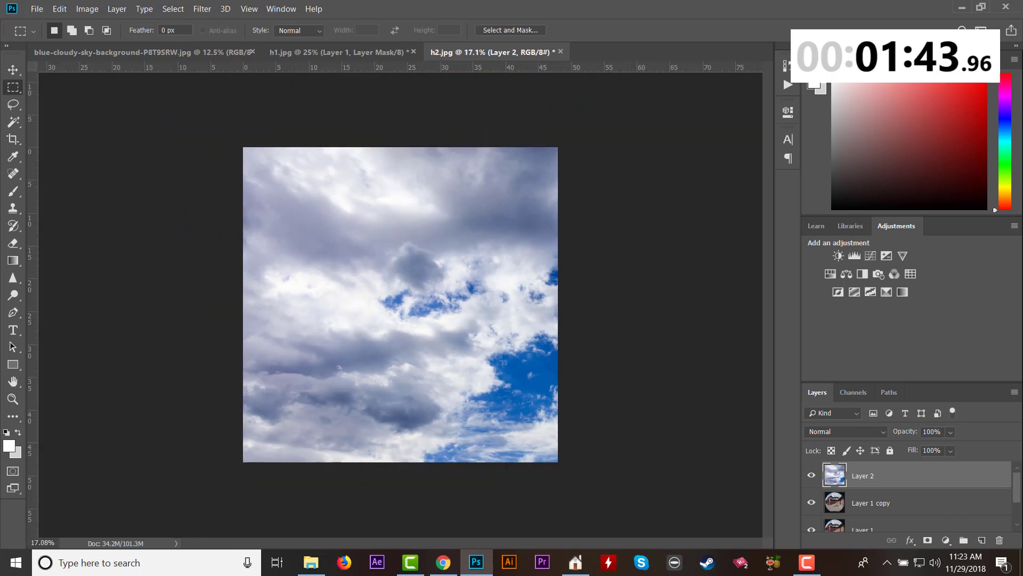
{"action": "left_click", "coordinate": [56, 9]}
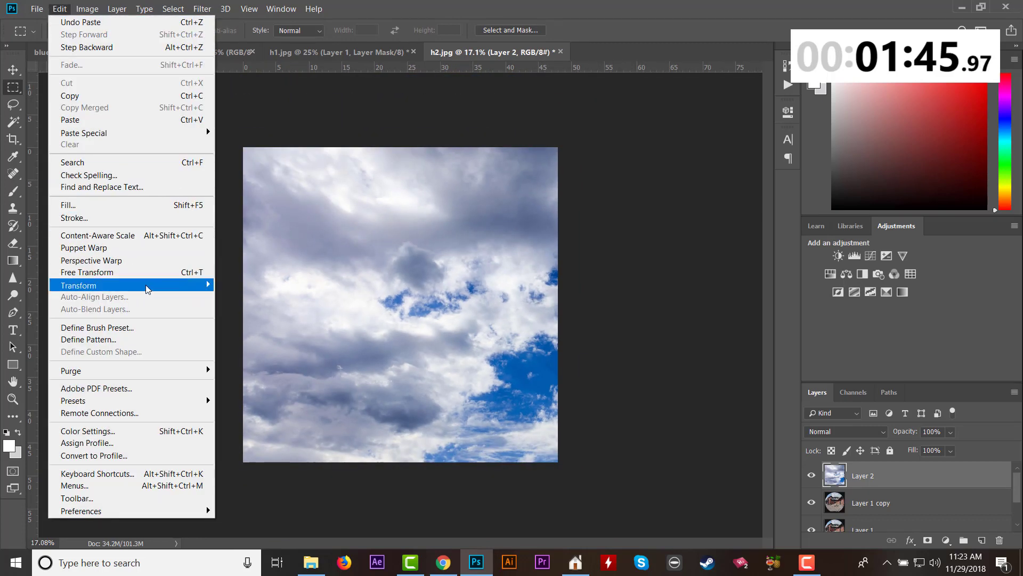
{"action": "mouse_move", "coordinate": [140, 288]}
{"action": "left_click", "coordinate": [291, 299]}
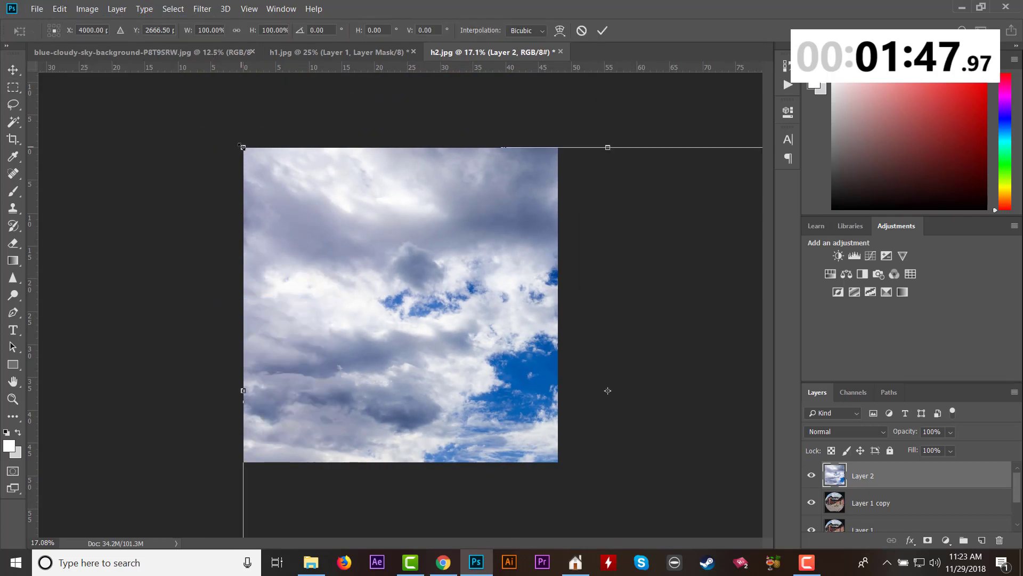
{"action": "left_click_drag", "start_coordinate": [243, 147], "coordinate": [496, 313]}
{"action": "left_click_drag", "start_coordinate": [597, 464], "coordinate": [304, 266]}
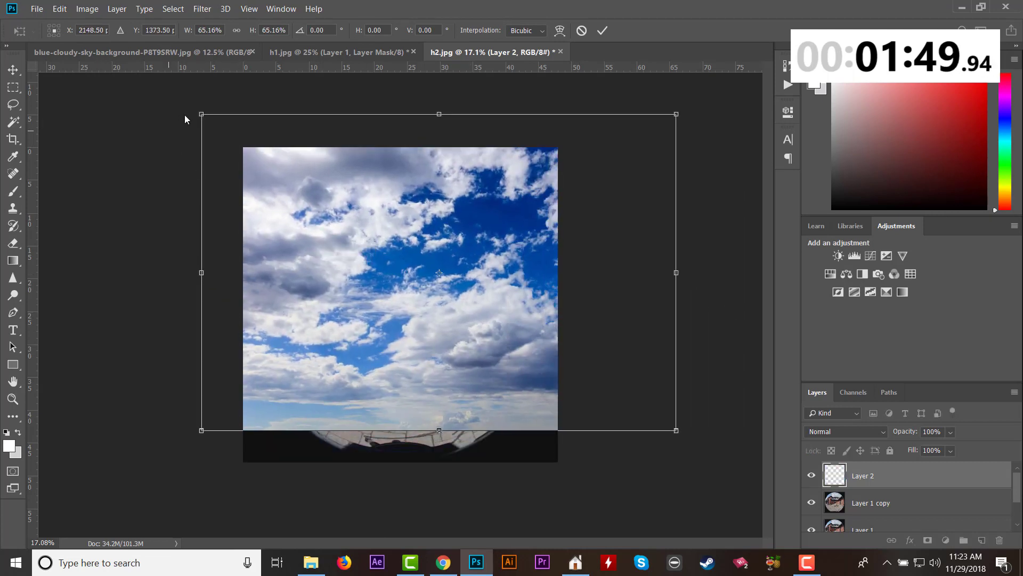
{"action": "left_click_drag", "start_coordinate": [202, 114], "coordinate": [334, 223]}
{"action": "left_click_drag", "start_coordinate": [519, 334], "coordinate": [441, 293]}
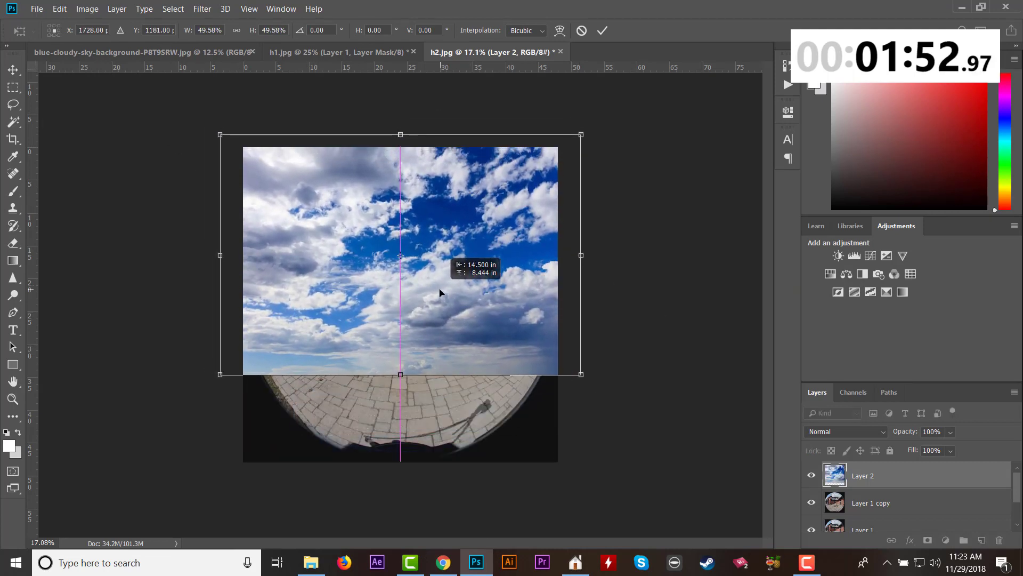
{"action": "left_click", "coordinate": [7, 88]}
{"action": "left_click", "coordinate": [446, 211]}
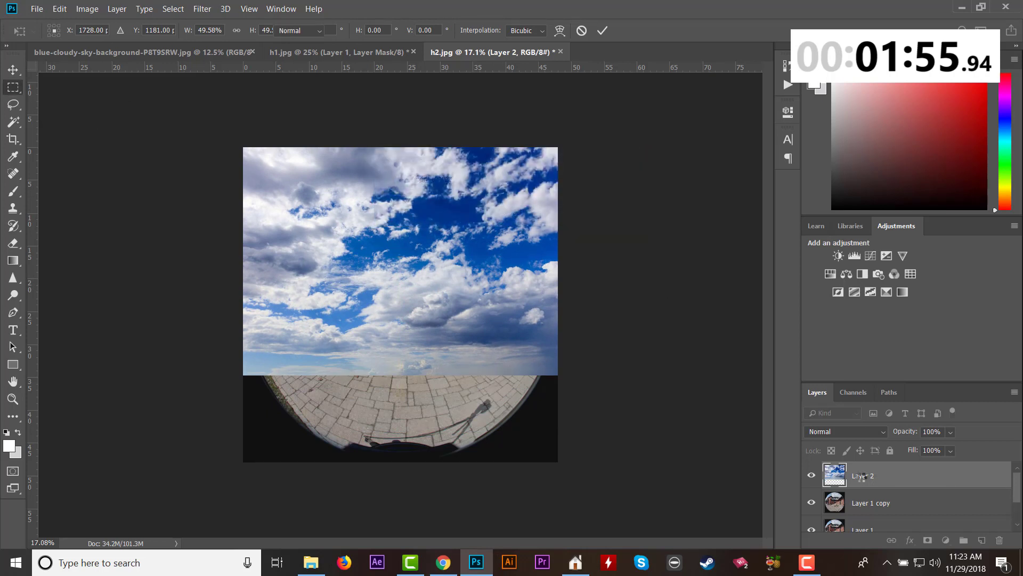
Move the sky layer below Layer 1 copy and set that copy's Blend If to Blue with the This Layer highlight limit at 153.
{"action": "left_click_drag", "start_coordinate": [862, 475], "coordinate": [872, 518]}
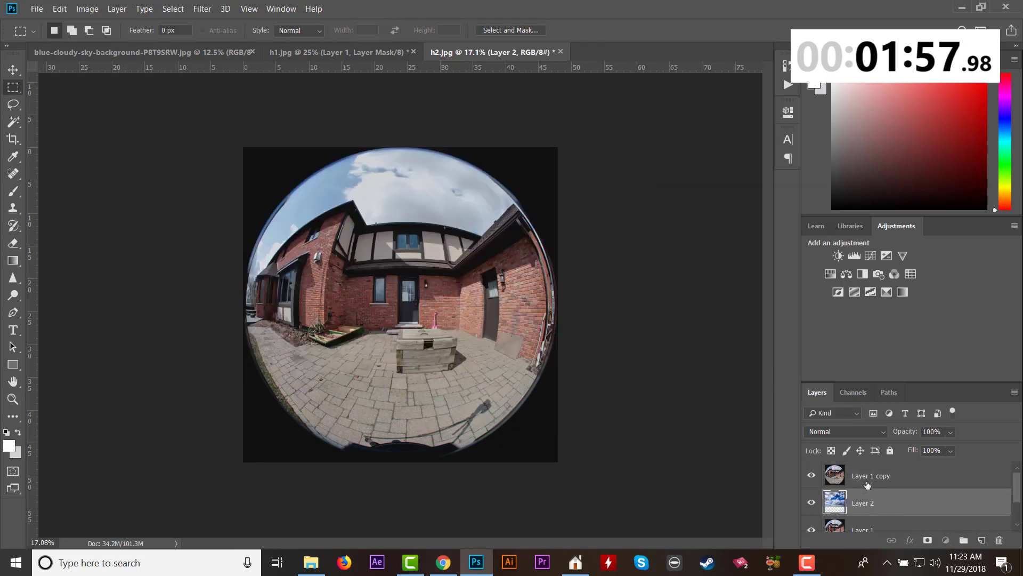
{"action": "left_click", "coordinate": [867, 482]}
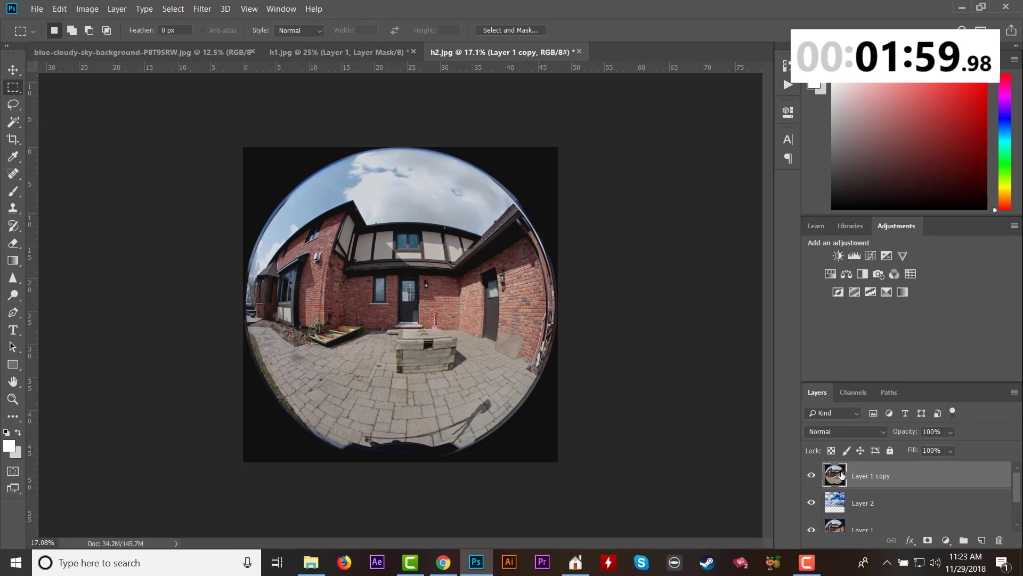
{"action": "double_click", "coordinate": [841, 474]}
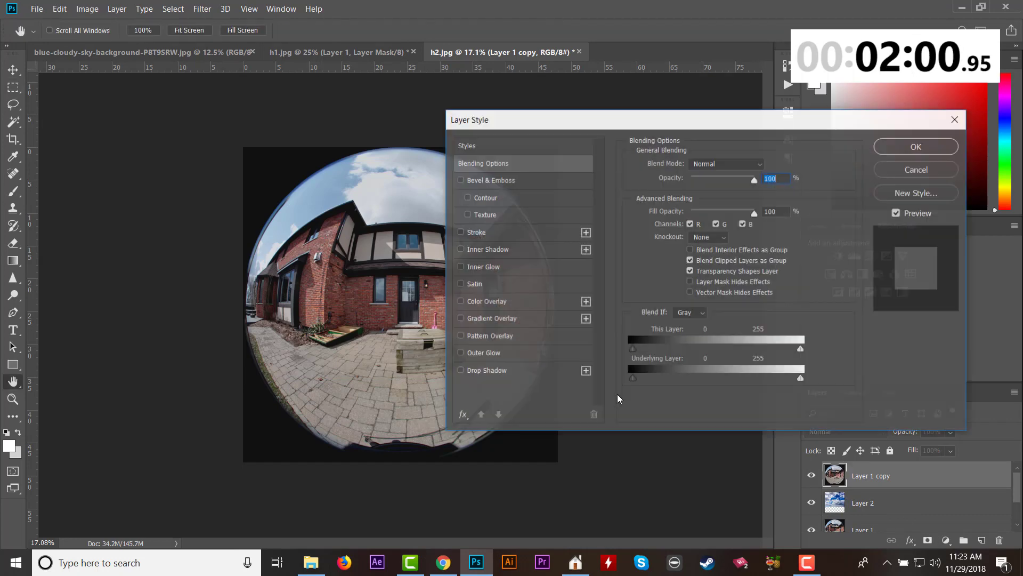
{"action": "left_click", "coordinate": [692, 314]}
{"action": "left_click", "coordinate": [693, 356]}
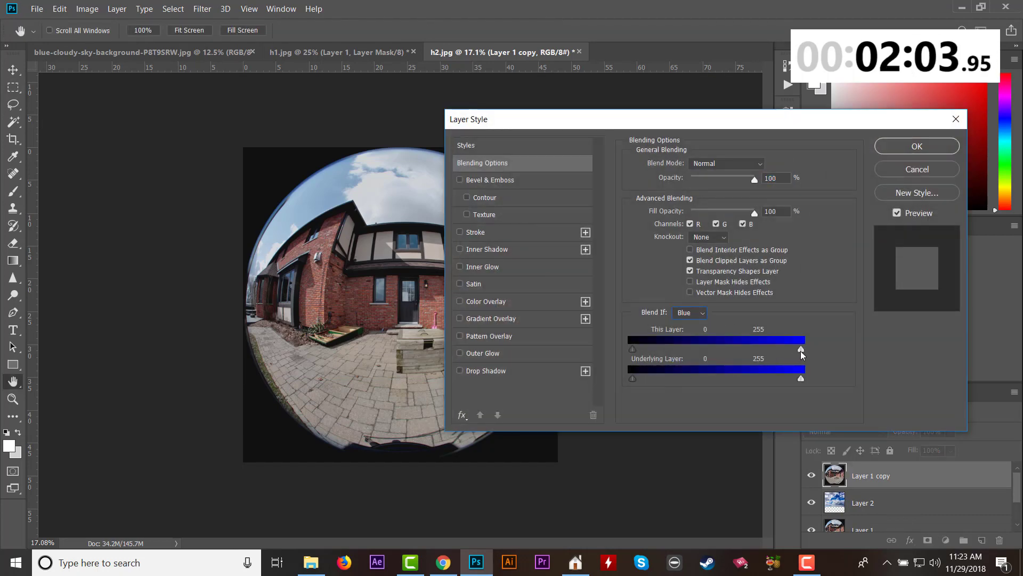
{"action": "left_click_drag", "start_coordinate": [801, 349], "coordinate": [740, 359]}
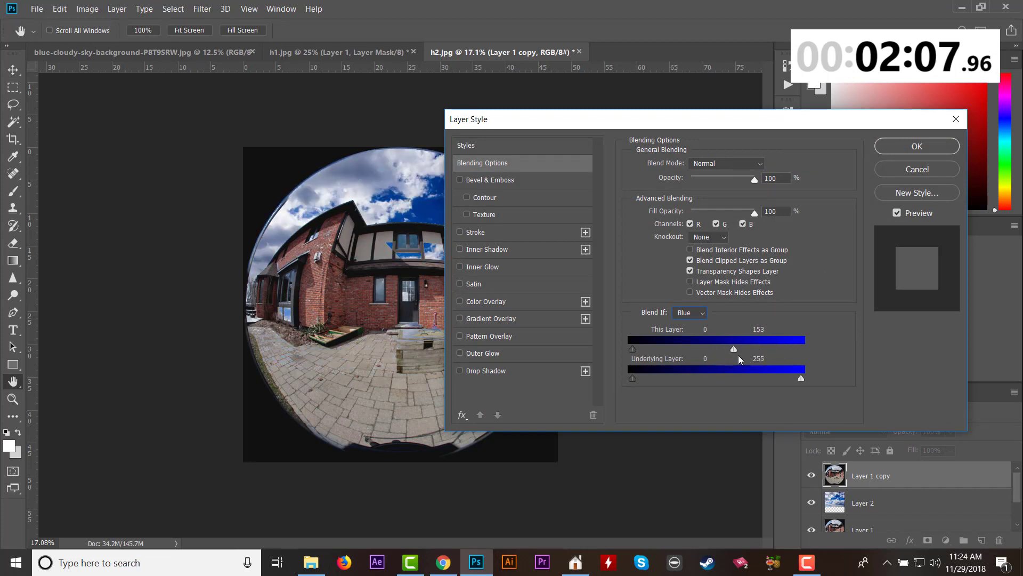
{"action": "left_click", "coordinate": [917, 146]}
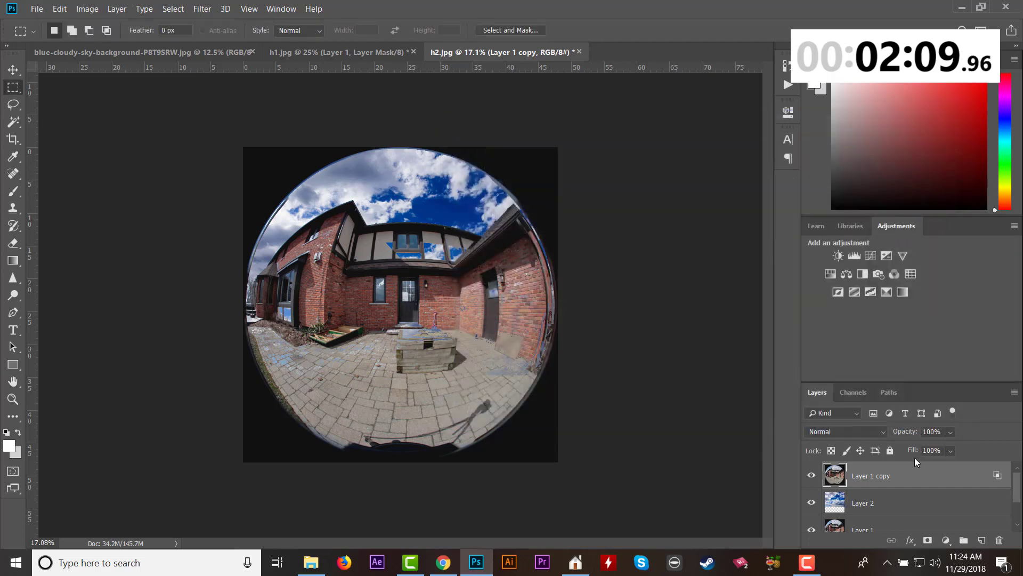
Move Layer 1 directly above the sky layer and mask out its old sky with black using the 500-size brush.
{"action": "scroll", "coordinate": [876, 501], "scroll_direction": "down", "scroll_amount": 1}
{"action": "left_click_drag", "start_coordinate": [875, 501], "coordinate": [877, 472]}
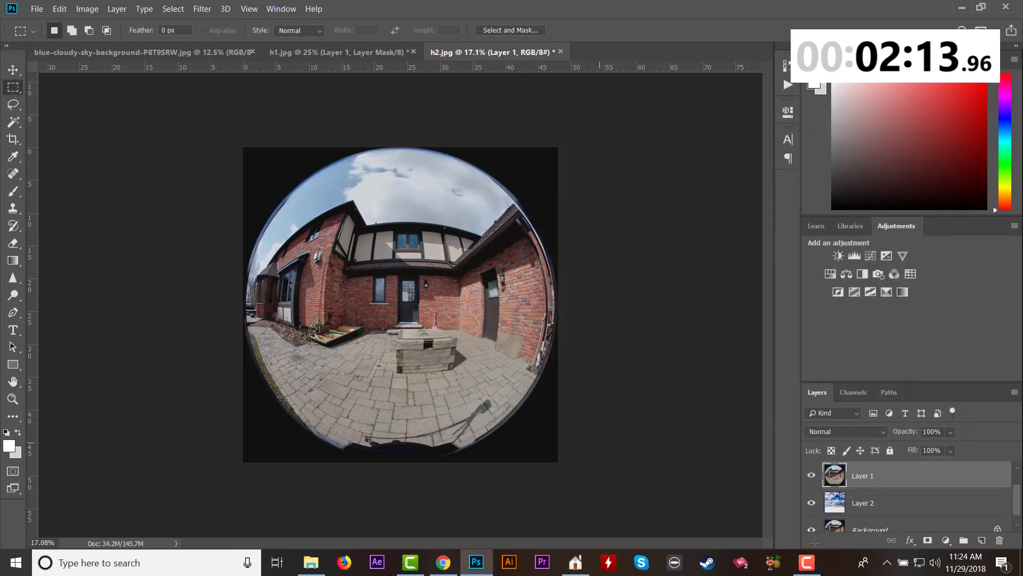
{"action": "left_click", "coordinate": [928, 541]}
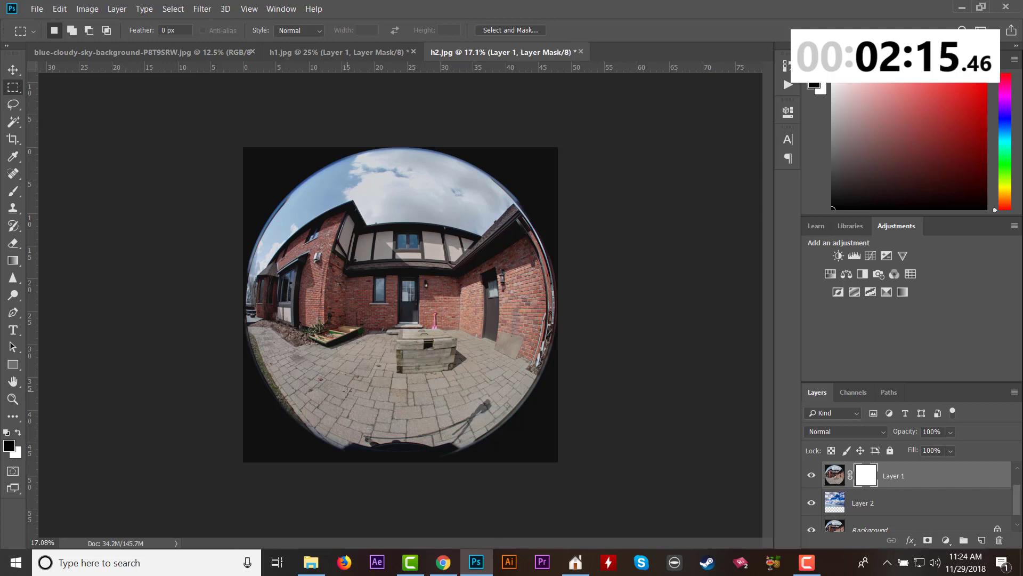
{"action": "left_click", "coordinate": [13, 191]}
{"action": "mouse_move", "coordinate": [256, 256]}
{"action": "left_mouse_down"}
{"action": "mouse_move", "coordinate": [371, 164]}
{"action": "mouse_move", "coordinate": [426, 162]}
{"action": "mouse_move", "coordinate": [499, 192]}
{"action": "mouse_move", "coordinate": [481, 216]}
{"action": "mouse_move", "coordinate": [371, 208]}
{"action": "mouse_move", "coordinate": [329, 195]}
{"action": "mouse_move", "coordinate": [348, 172]}
{"action": "left_mouse_up"}
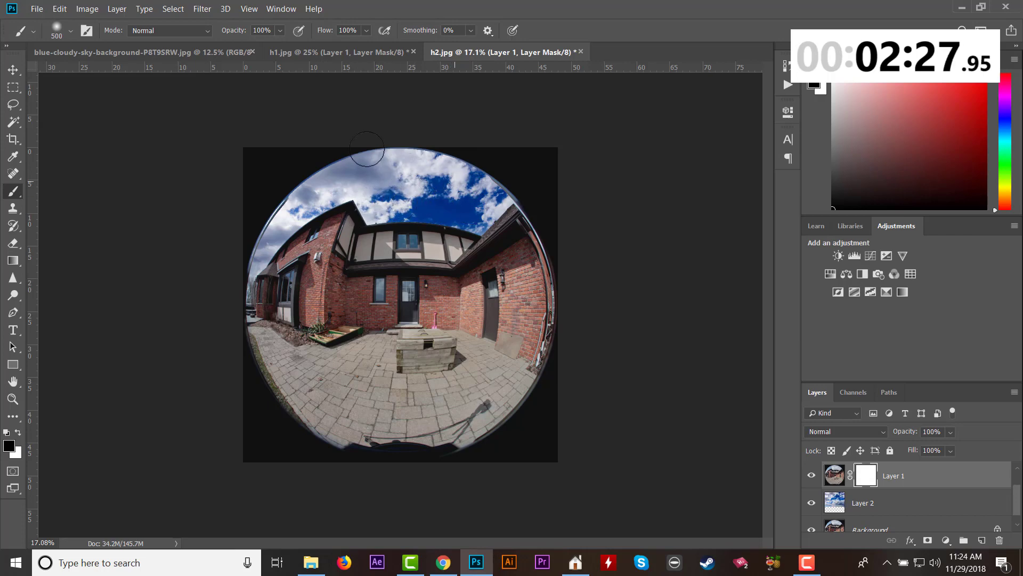
Save the composite as JPEG h2.jpg in folder 024 at quality 8, replacing the existing file.
{"action": "left_click", "coordinate": [41, 10]}
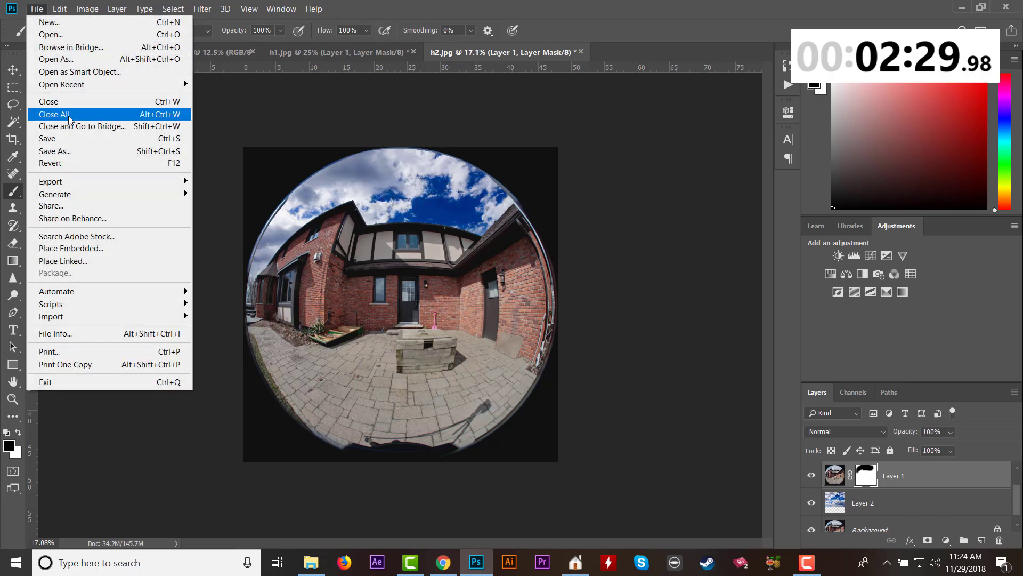
{"action": "left_click", "coordinate": [77, 142]}
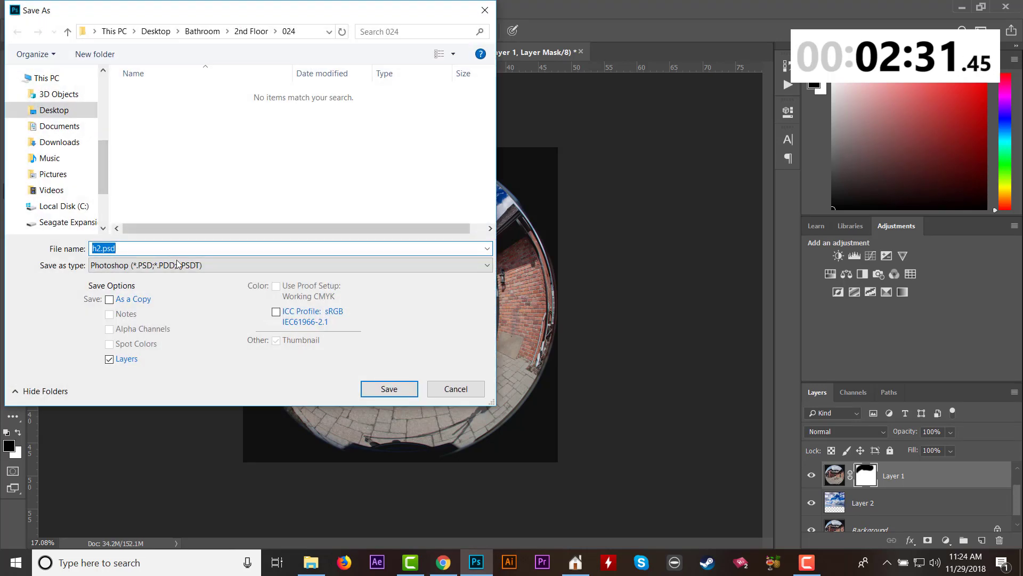
{"action": "left_click", "coordinate": [177, 265]}
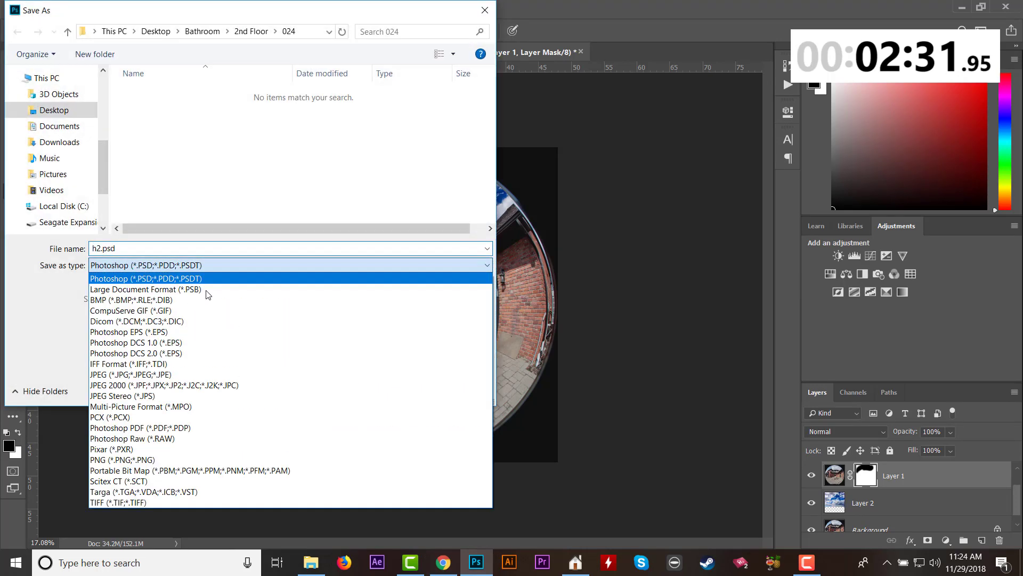
{"action": "left_click", "coordinate": [181, 383]}
{"action": "left_click", "coordinate": [389, 391]}
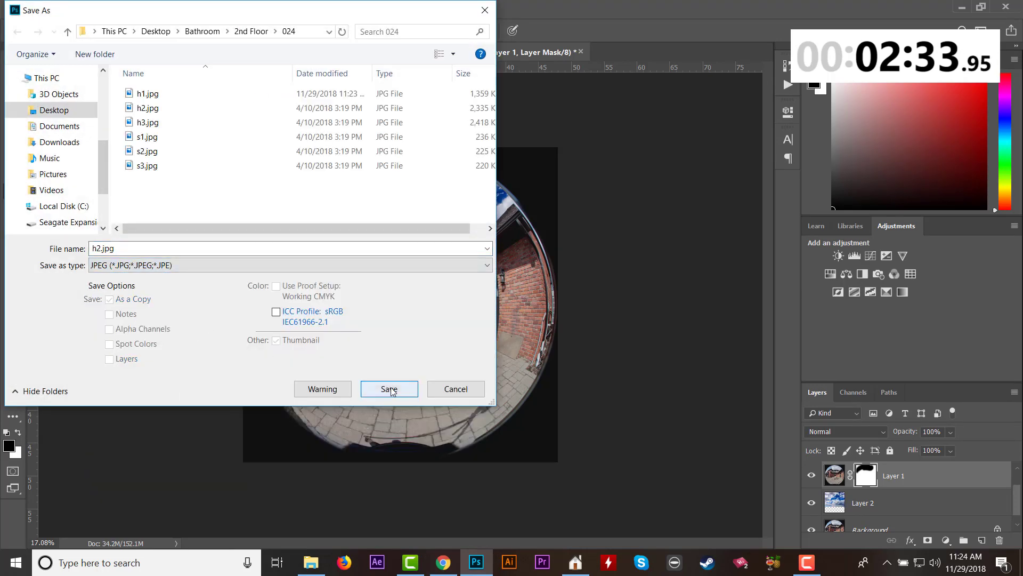
{"action": "left_click", "coordinate": [541, 283]}
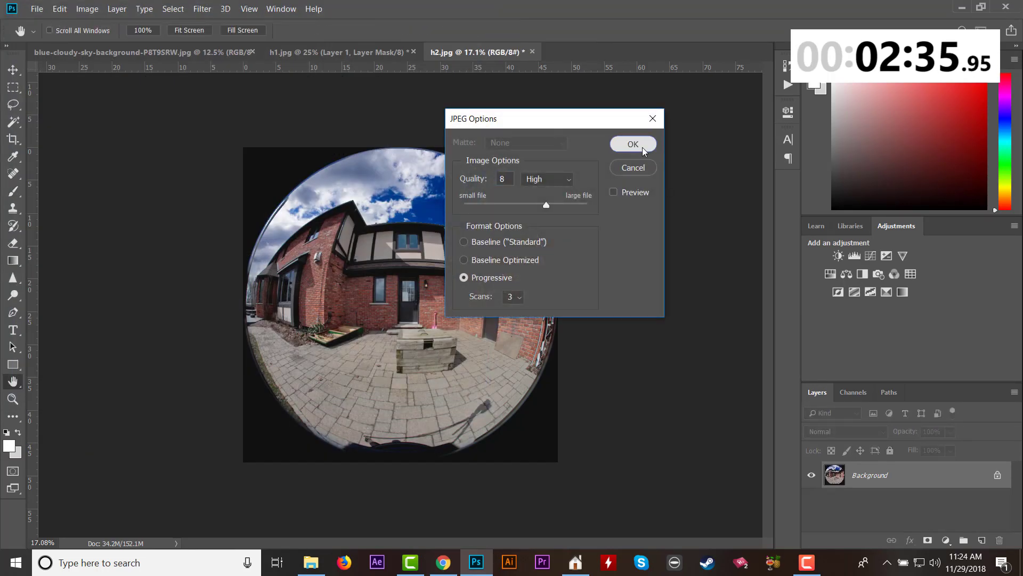
{"action": "left_click", "coordinate": [632, 145]}
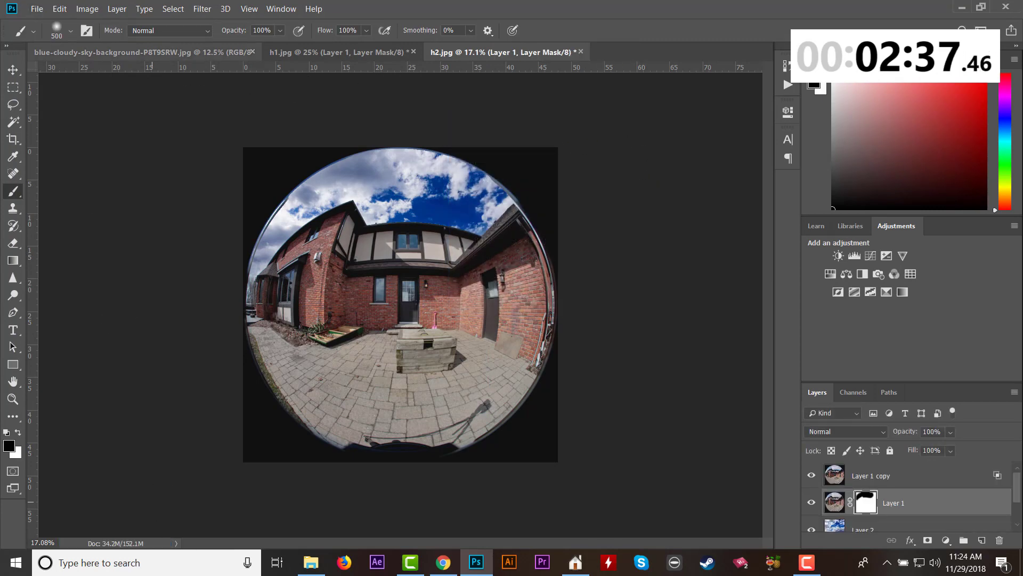
Open h3.jpg from folder 024 in Photoshop and duplicate its background layer twice.
{"action": "left_click", "coordinate": [311, 563]}
{"action": "left_click", "coordinate": [319, 207]}
{"action": "right_click", "coordinate": [319, 209]}
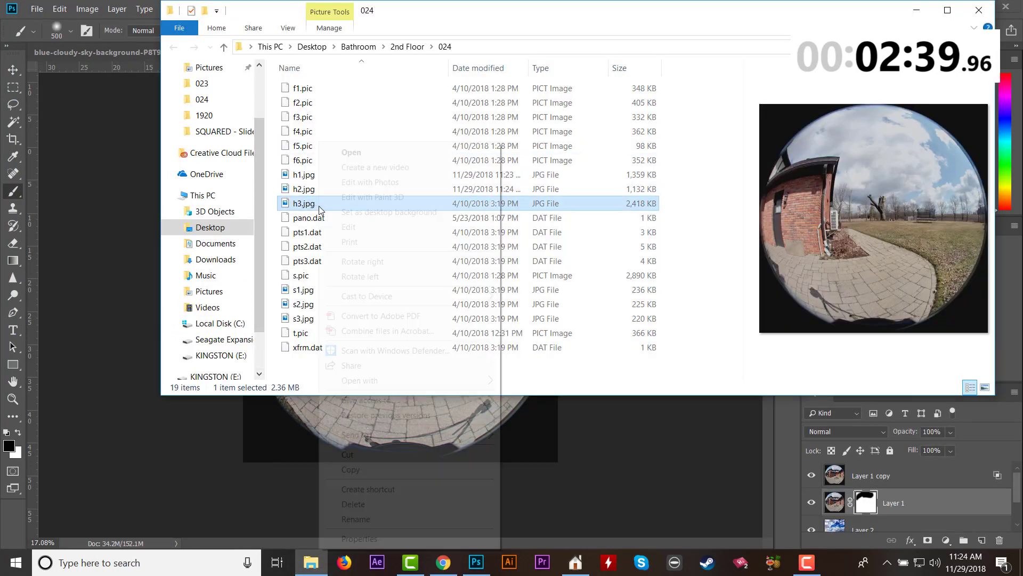
{"action": "mouse_move", "coordinate": [455, 383]}
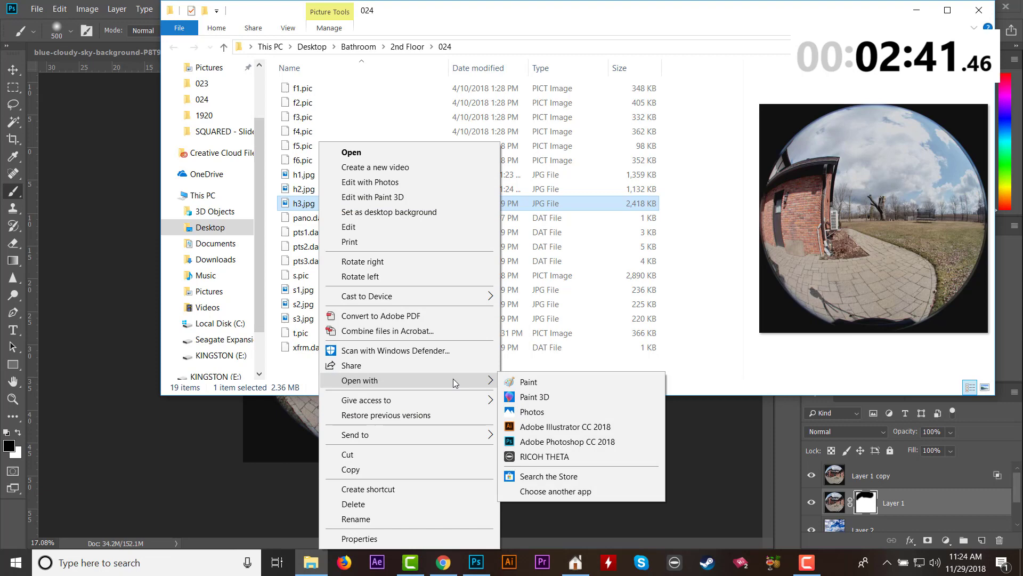
{"action": "left_click", "coordinate": [567, 442]}
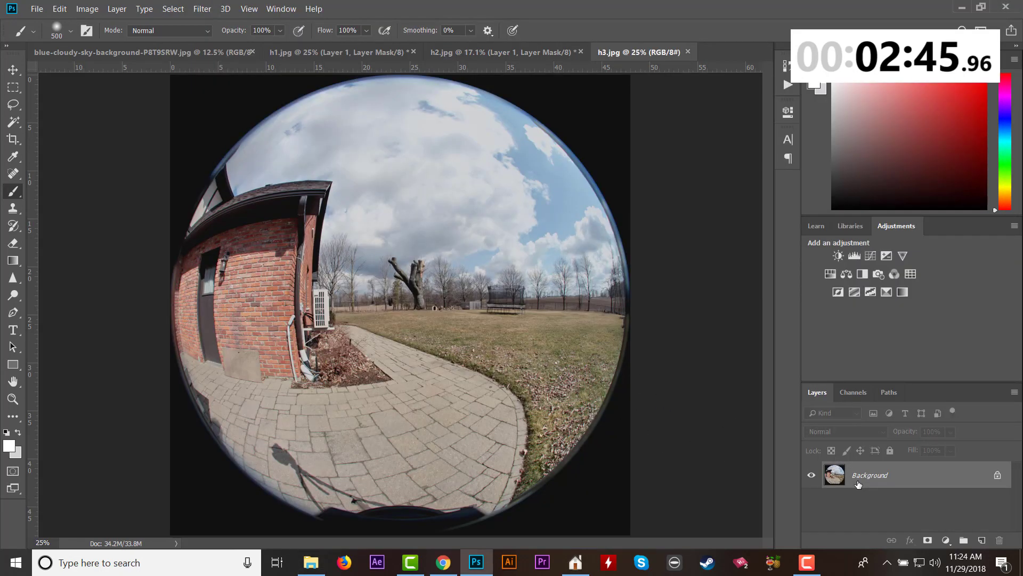
{"action": "key", "text": "ctrl+j"}
{"action": "key", "text": "ctrl+j"}
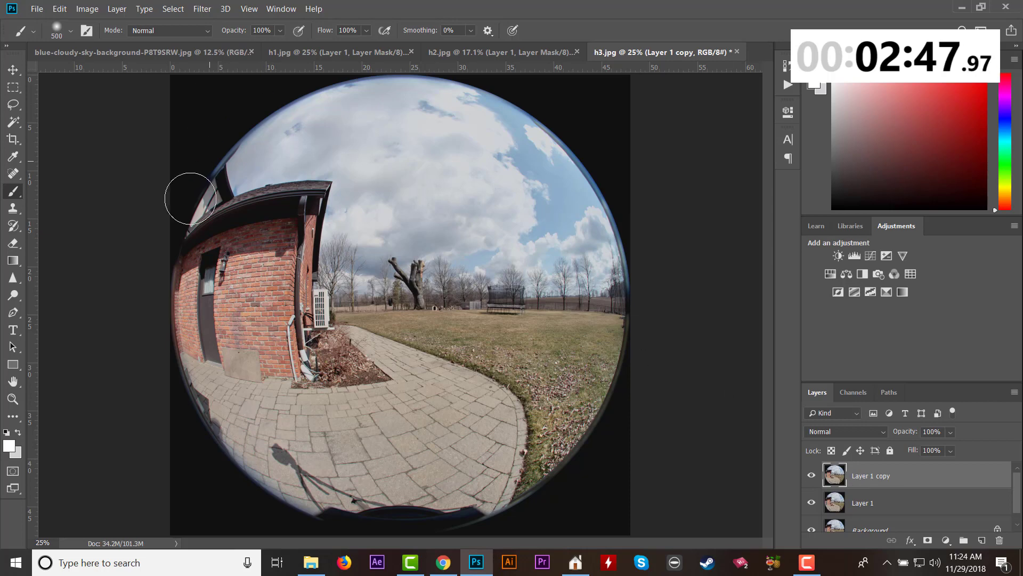
Paste the cloudy sky into h3.jpg as a new layer, scaled to about 48.7% and centred over the upper part of the photo.
{"action": "left_click", "coordinate": [12, 87]}
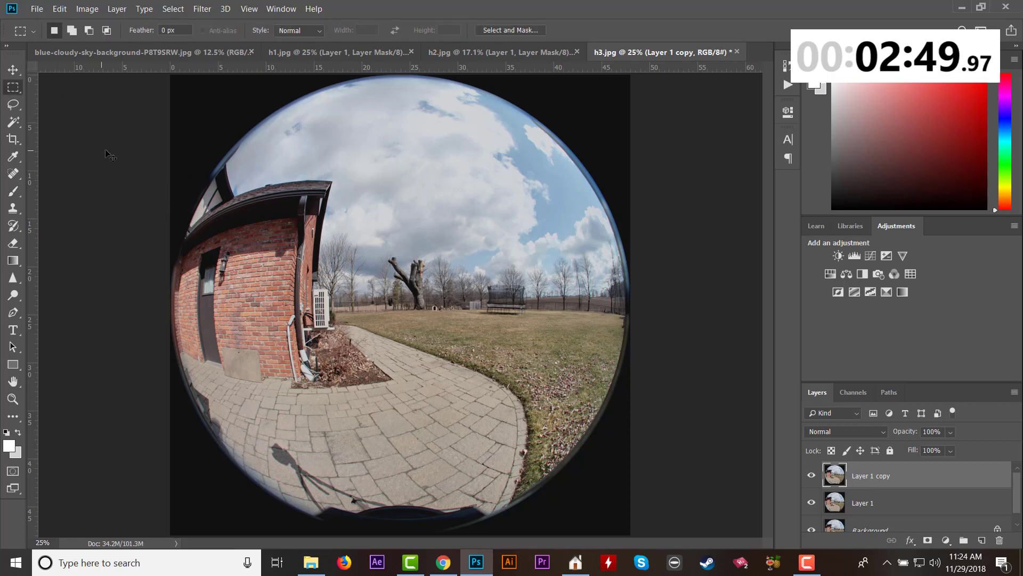
{"action": "key", "text": "ctrl+v"}
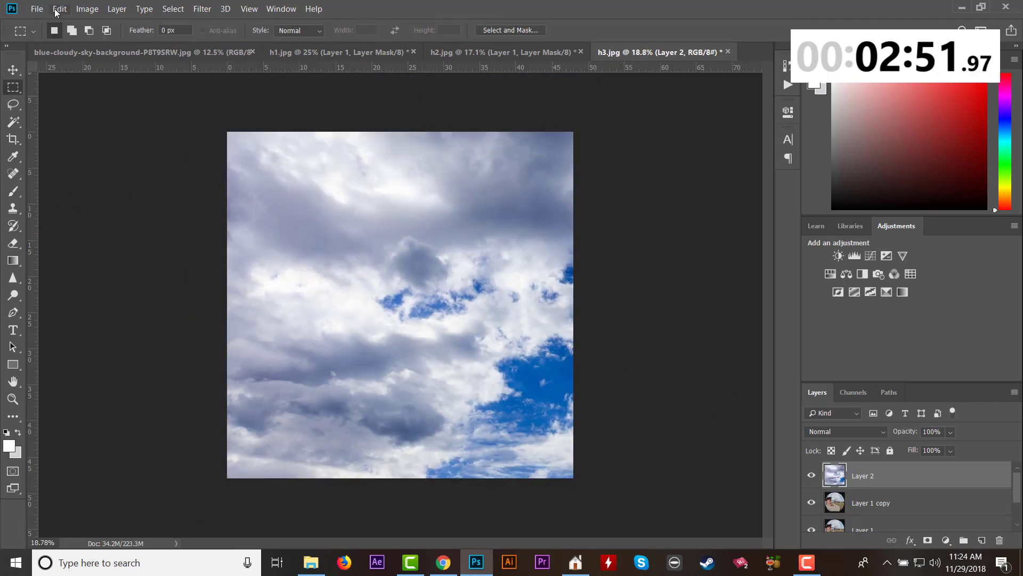
{"action": "left_click", "coordinate": [57, 9]}
{"action": "mouse_move", "coordinate": [145, 286]}
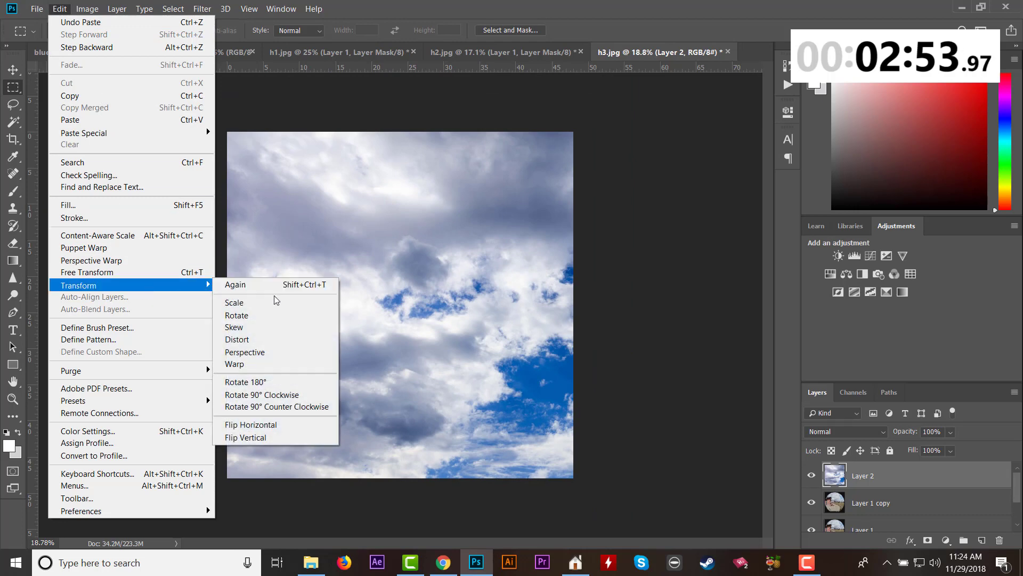
{"action": "left_click", "coordinate": [276, 302]}
{"action": "left_click_drag", "start_coordinate": [226, 132], "coordinate": [473, 297]}
{"action": "left_click_drag", "start_coordinate": [509, 358], "coordinate": [294, 197]}
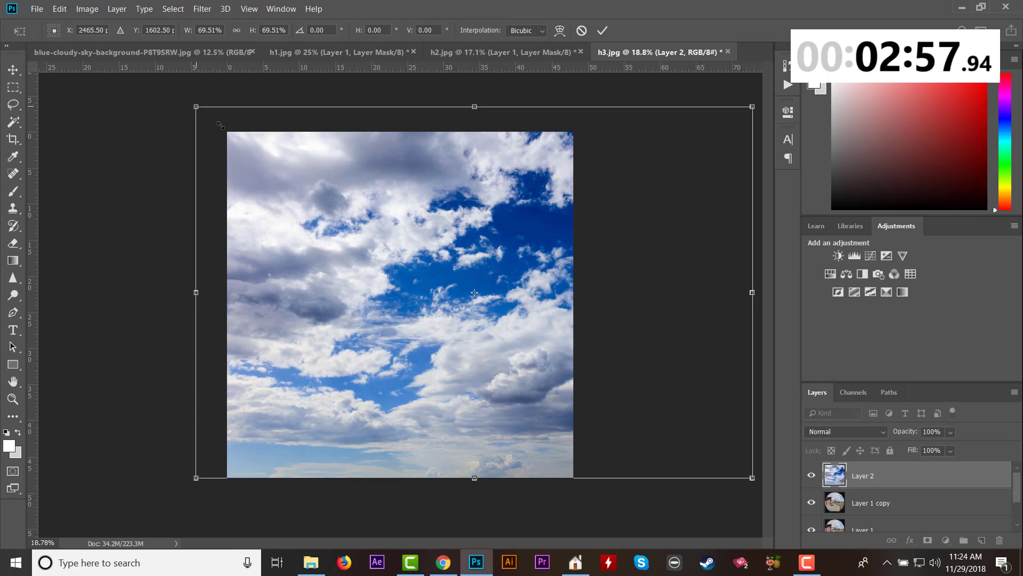
{"action": "left_click_drag", "start_coordinate": [219, 125], "coordinate": [364, 220]}
{"action": "left_click_drag", "start_coordinate": [472, 320], "coordinate": [320, 223]}
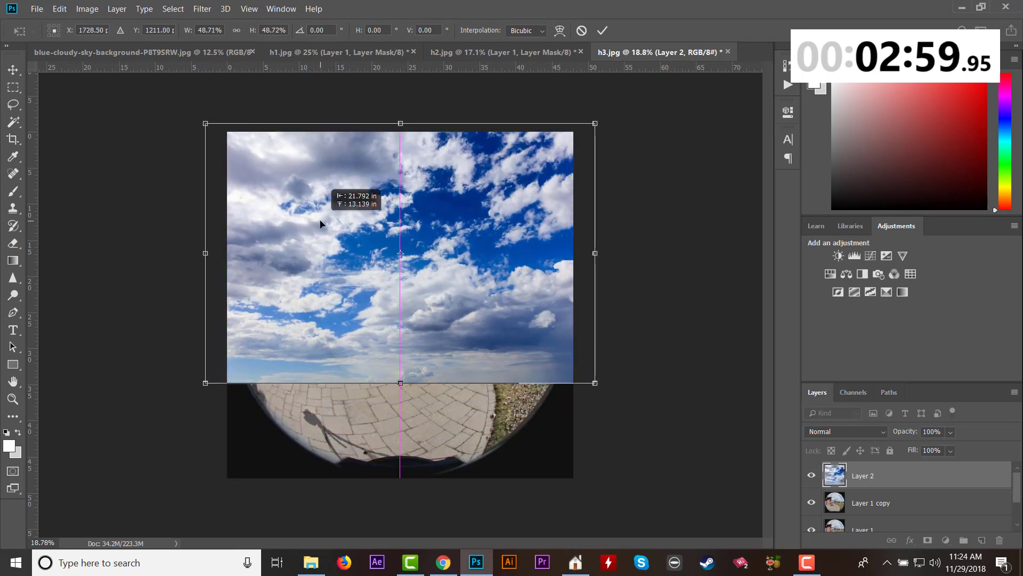
{"action": "left_click", "coordinate": [13, 87]}
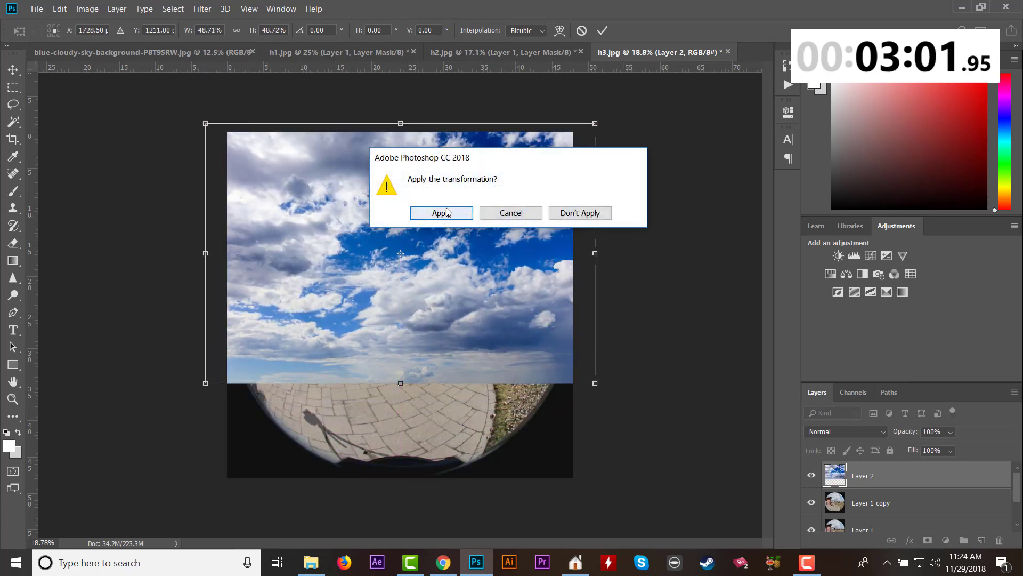
{"action": "key", "text": "Return"}
Move the sky layer below Layer 1 copy and set that copy's Blend If to Blue with This Layer's white limit at 136.
{"action": "left_click_drag", "start_coordinate": [865, 485], "coordinate": [866, 512]}
{"action": "left_click", "coordinate": [855, 482]}
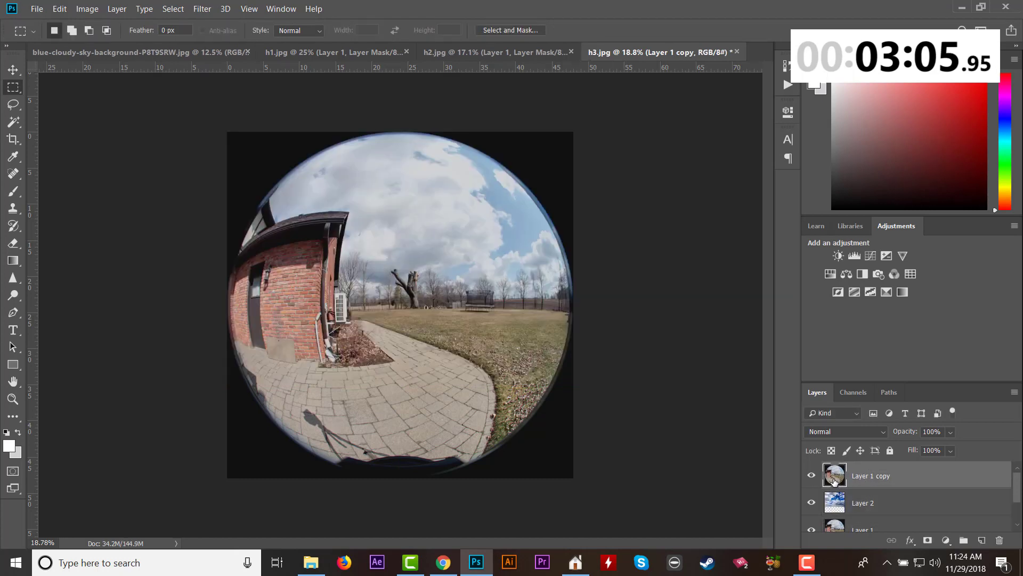
{"action": "double_click", "coordinate": [833, 479]}
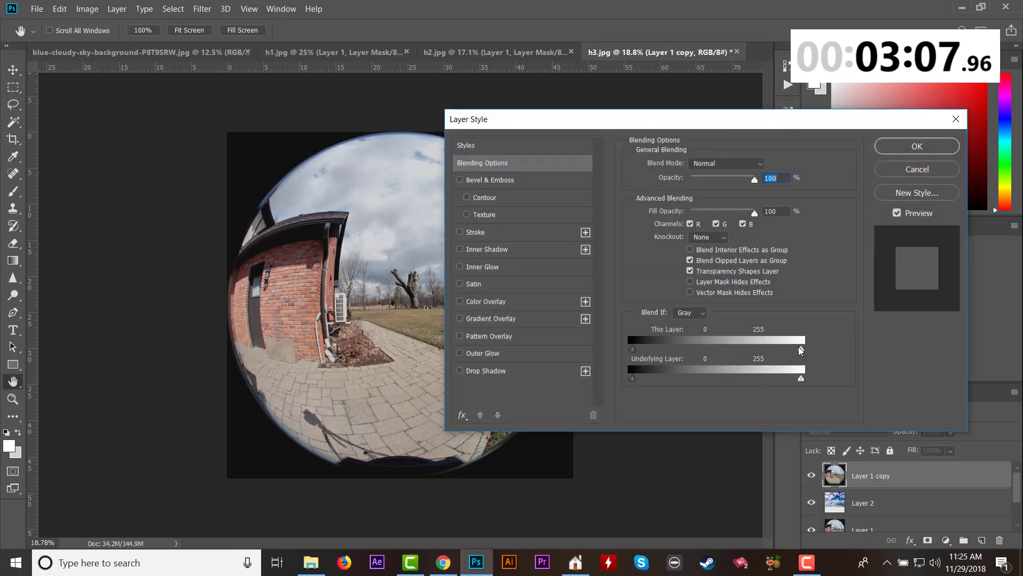
{"action": "left_click_drag", "start_coordinate": [801, 352], "coordinate": [803, 352]}
{"action": "left_click", "coordinate": [690, 313]}
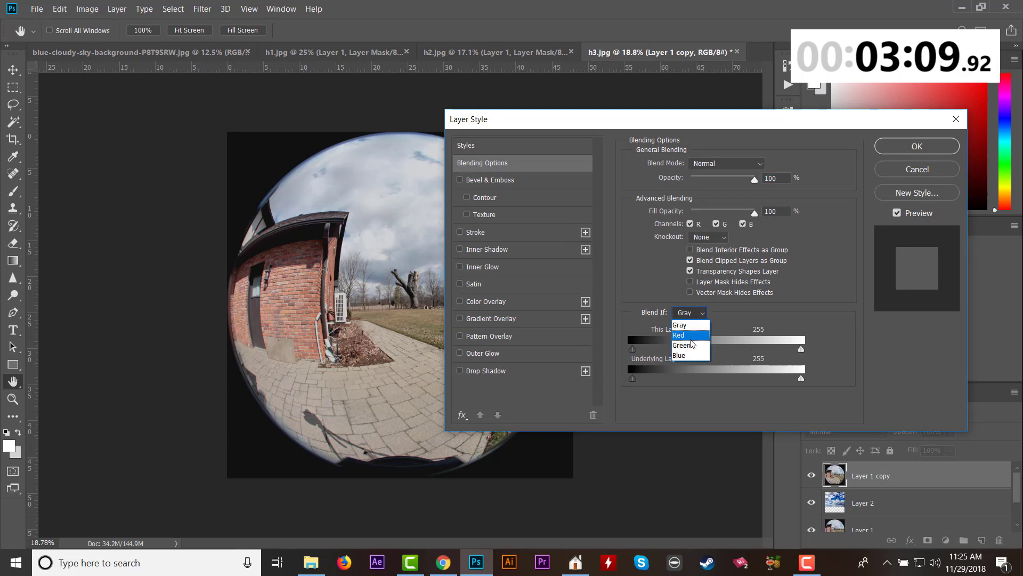
{"action": "left_click", "coordinate": [692, 358]}
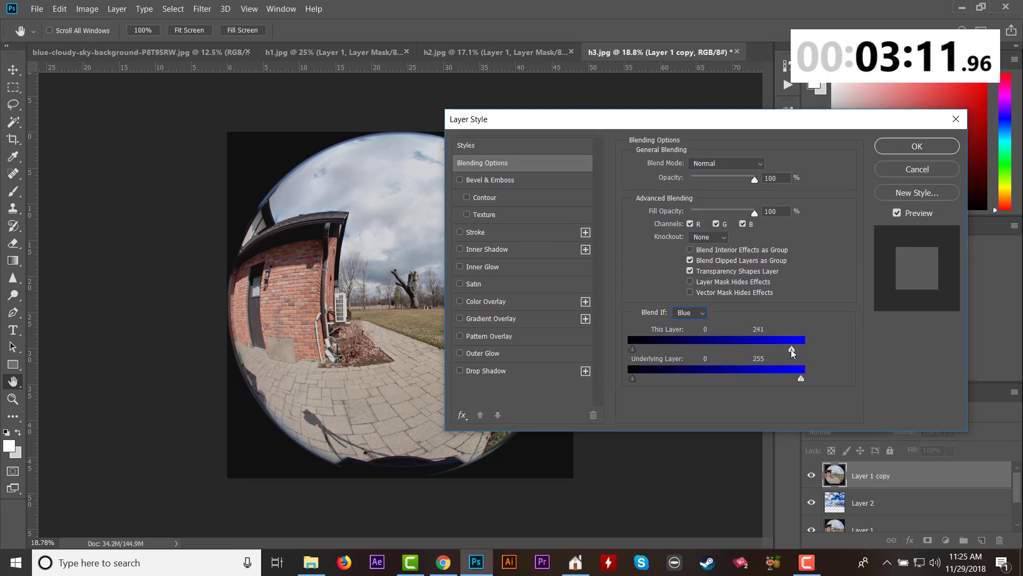
{"action": "left_click_drag", "start_coordinate": [772, 351], "coordinate": [724, 359]}
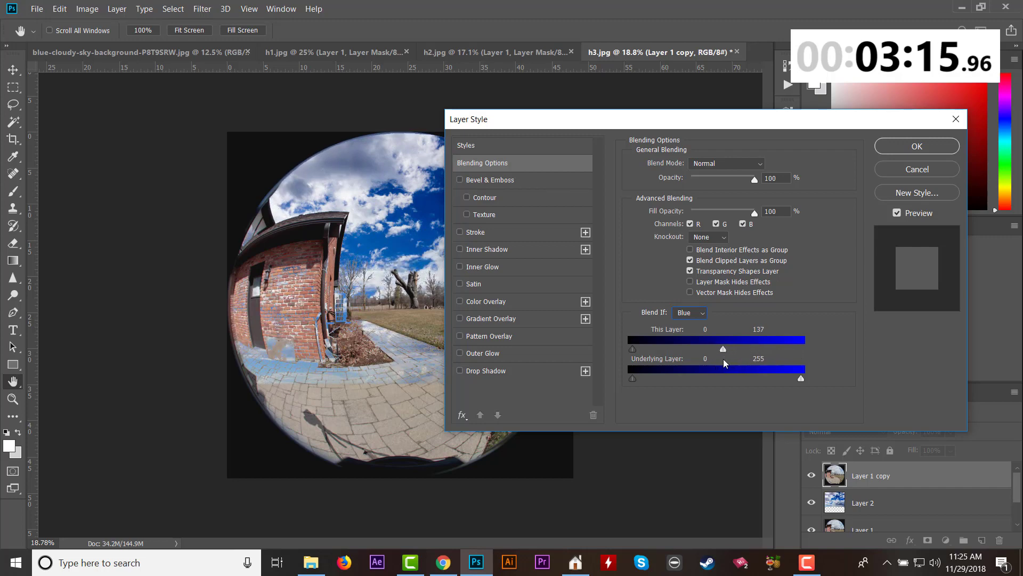
{"action": "left_click", "coordinate": [921, 151]}
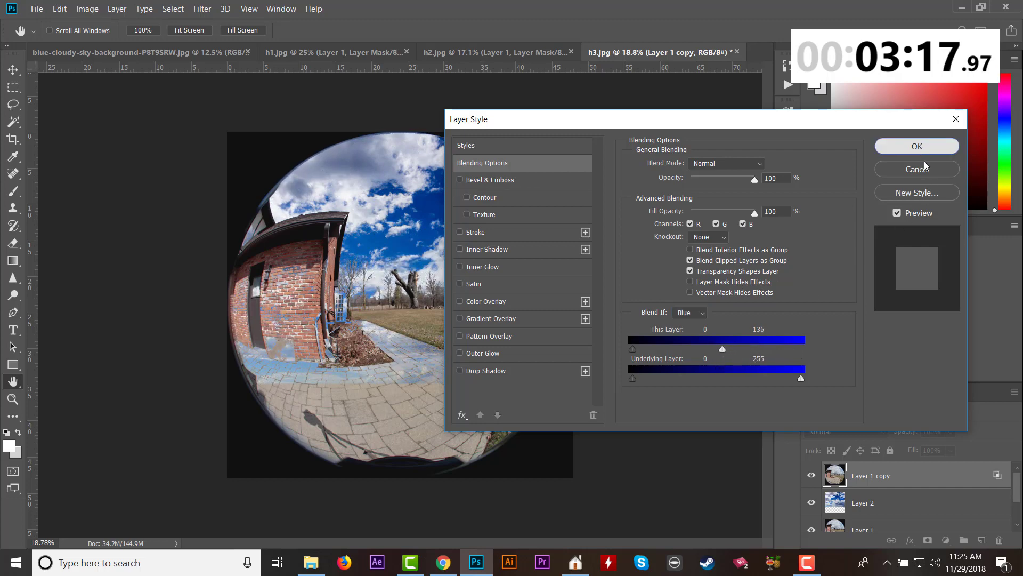
Move Layer 1 directly above the sky layer and add a layer mask to it.
{"action": "scroll", "coordinate": [864, 493], "scroll_direction": "down", "scroll_amount": 2}
{"action": "left_click", "coordinate": [871, 498]}
{"action": "scroll", "coordinate": [879, 509], "scroll_direction": "up", "scroll_amount": 1}
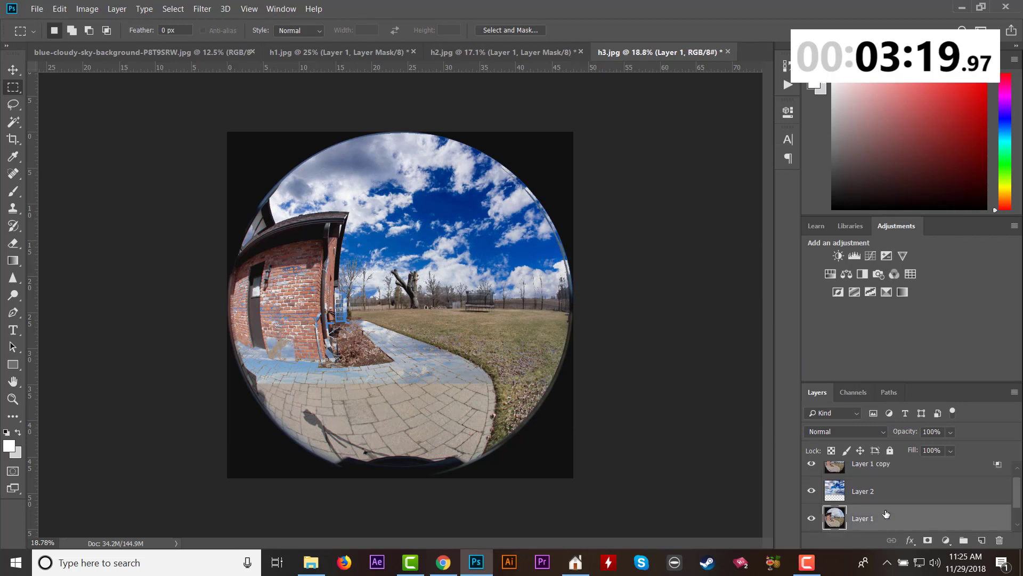
{"action": "left_click_drag", "start_coordinate": [881, 521], "coordinate": [872, 479]}
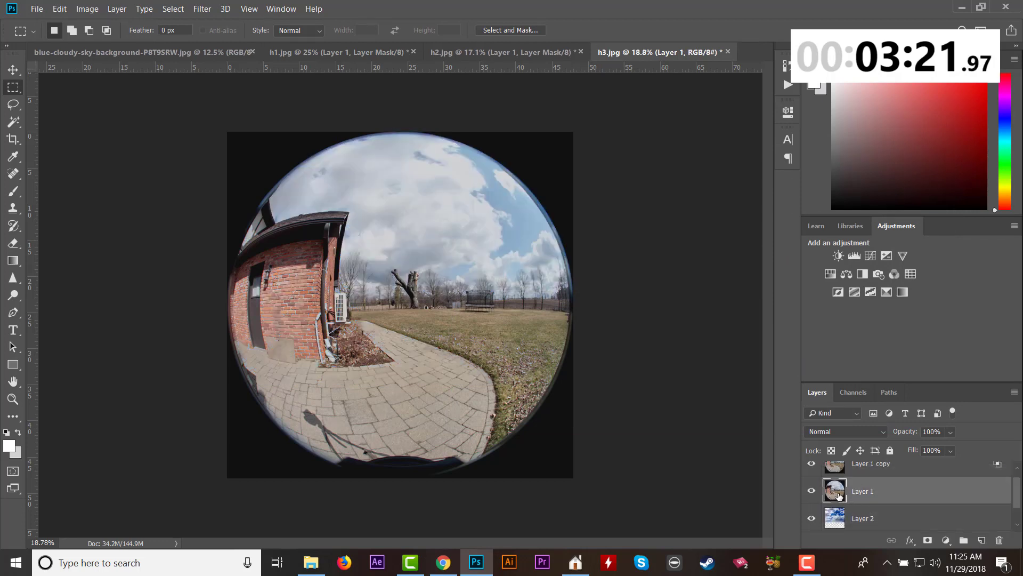
{"action": "left_click", "coordinate": [927, 540]}
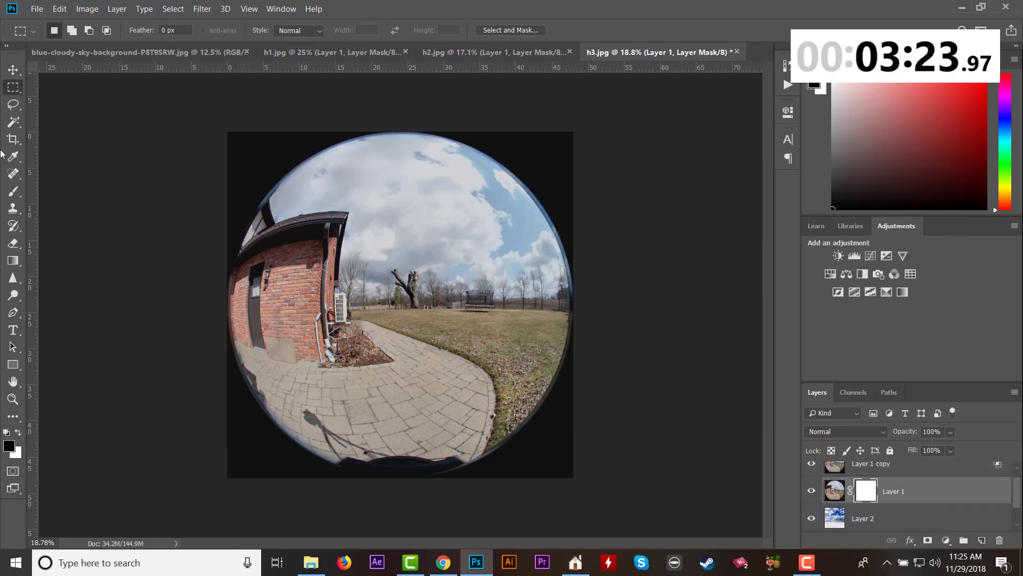
Paint black with the 500-size brush on Layer 1's mask over the old sky, down to the tree line and roof edge.
{"action": "left_click", "coordinate": [15, 192]}
{"action": "mouse_move", "coordinate": [453, 173]}
{"action": "left_mouse_down"}
{"action": "mouse_move", "coordinate": [514, 202]}
{"action": "mouse_move", "coordinate": [472, 155]}
{"action": "mouse_move", "coordinate": [538, 206]}
{"action": "mouse_move", "coordinate": [548, 262]}
{"action": "mouse_move", "coordinate": [457, 172]}
{"action": "mouse_move", "coordinate": [390, 142]}
{"action": "mouse_move", "coordinate": [319, 155]}
{"action": "mouse_move", "coordinate": [286, 176]}
{"action": "mouse_move", "coordinate": [283, 204]}
{"action": "mouse_move", "coordinate": [374, 211]}
{"action": "mouse_move", "coordinate": [365, 278]}
{"action": "mouse_move", "coordinate": [410, 261]}
{"action": "mouse_move", "coordinate": [456, 274]}
{"action": "mouse_move", "coordinate": [527, 272]}
{"action": "mouse_move", "coordinate": [478, 236]}
{"action": "mouse_move", "coordinate": [506, 217]}
{"action": "mouse_move", "coordinate": [444, 224]}
{"action": "mouse_move", "coordinate": [422, 184]}
{"action": "mouse_move", "coordinate": [384, 189]}
{"action": "mouse_move", "coordinate": [365, 142]}
{"action": "mouse_move", "coordinate": [273, 189]}
{"action": "left_mouse_up"}
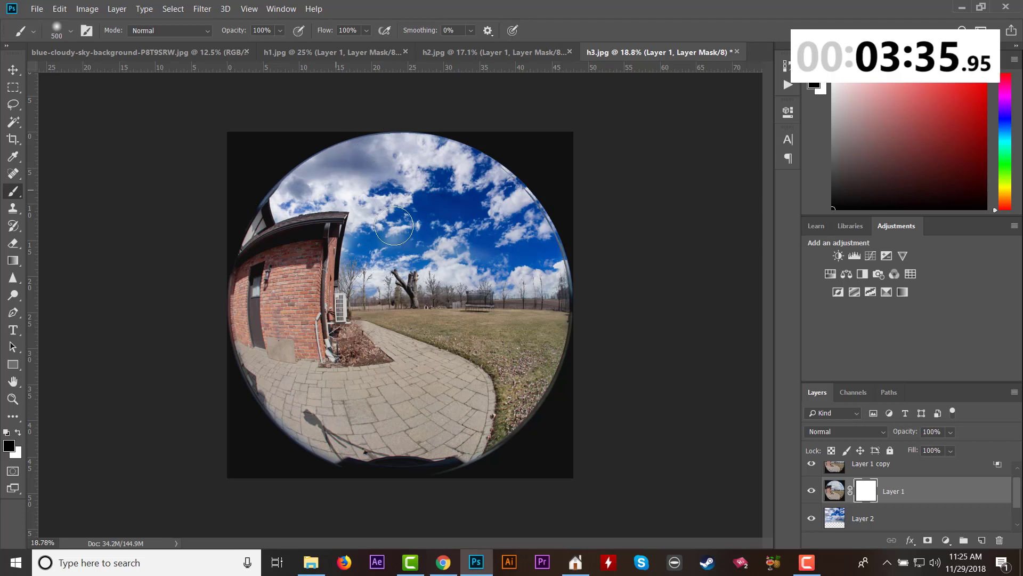
{"action": "left_click_drag", "start_coordinate": [394, 225], "coordinate": [498, 268]}
{"action": "mouse_move", "coordinate": [367, 277]}
{"action": "left_mouse_down"}
{"action": "mouse_move", "coordinate": [366, 205]}
{"action": "mouse_move", "coordinate": [296, 196]}
{"action": "left_mouse_up"}
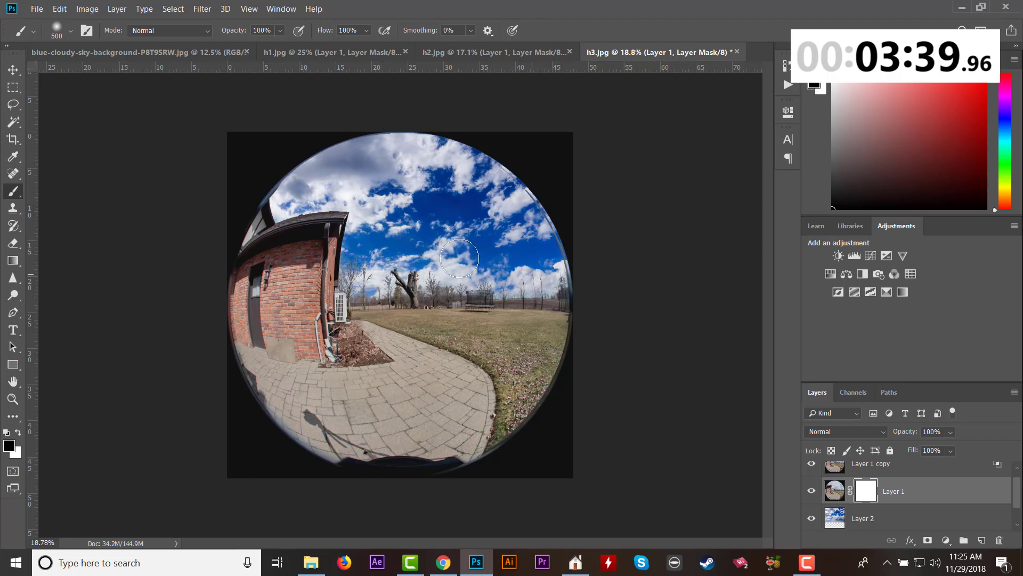
Save the composite as JPEG h3.jpg in folder 024 at quality 8, replacing the existing file.
{"action": "left_click", "coordinate": [37, 9]}
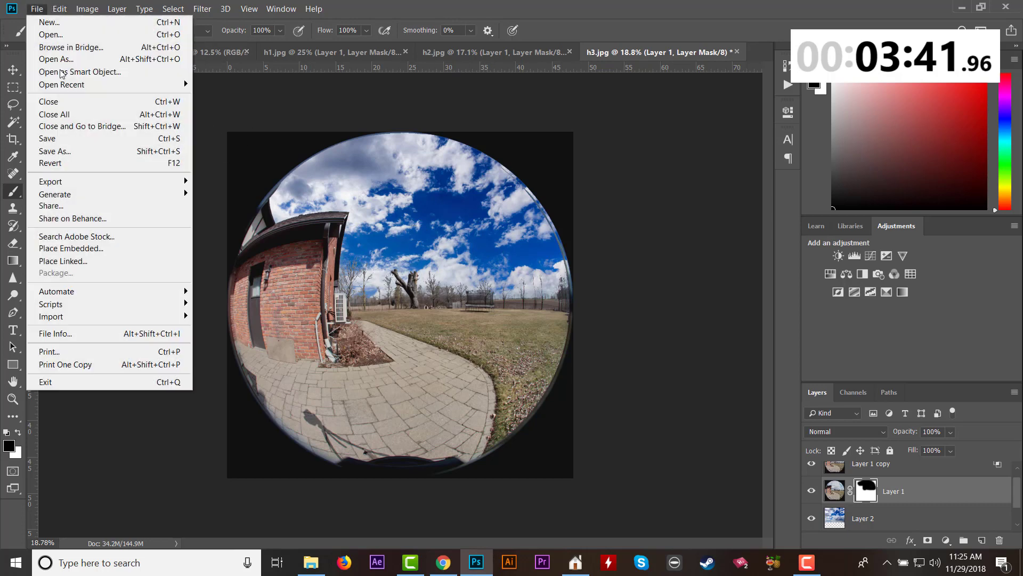
{"action": "left_click", "coordinate": [40, 138]}
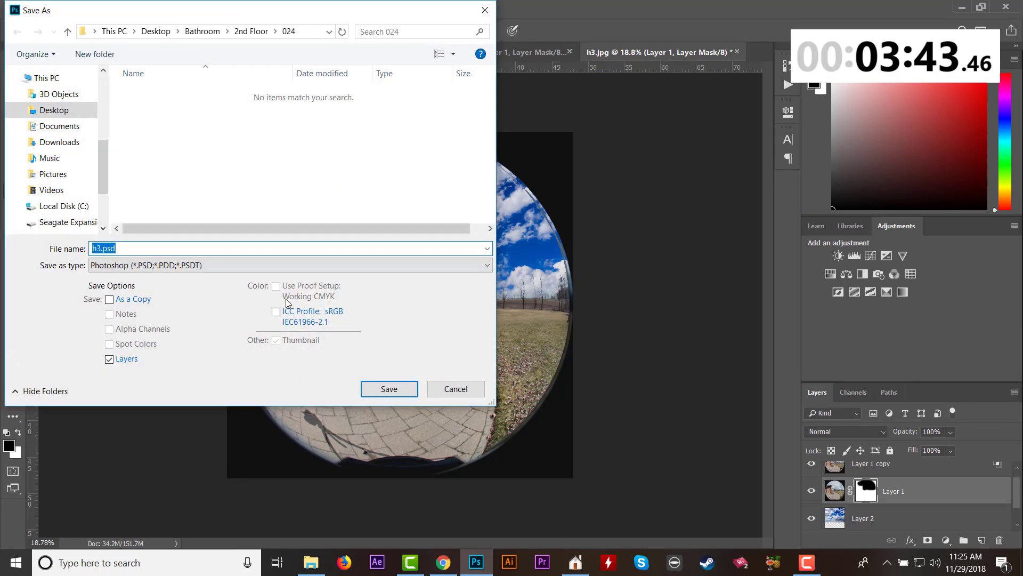
{"action": "left_click", "coordinate": [253, 265]}
{"action": "left_click", "coordinate": [251, 377]}
{"action": "left_click", "coordinate": [389, 389]}
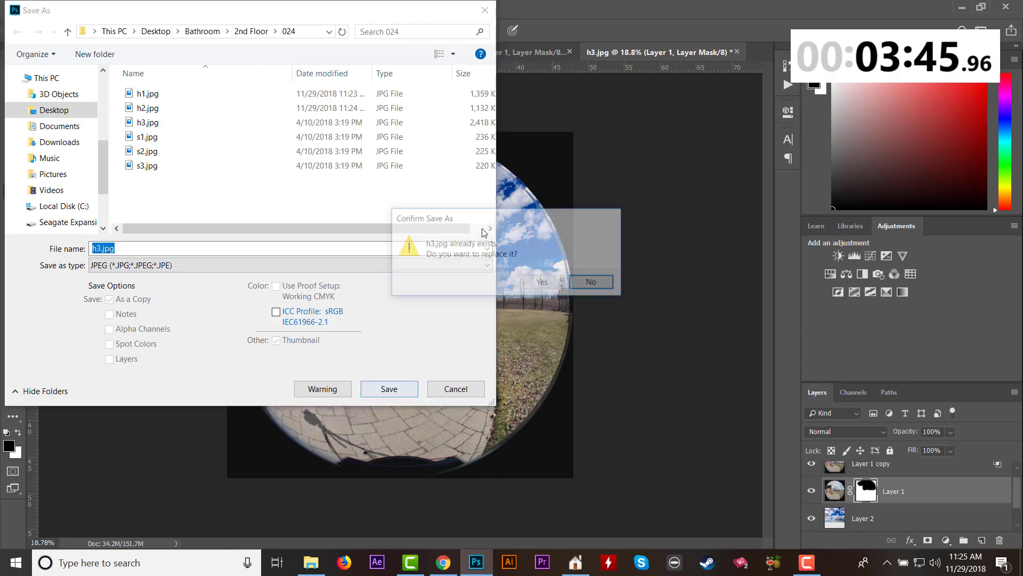
{"action": "left_click", "coordinate": [542, 284]}
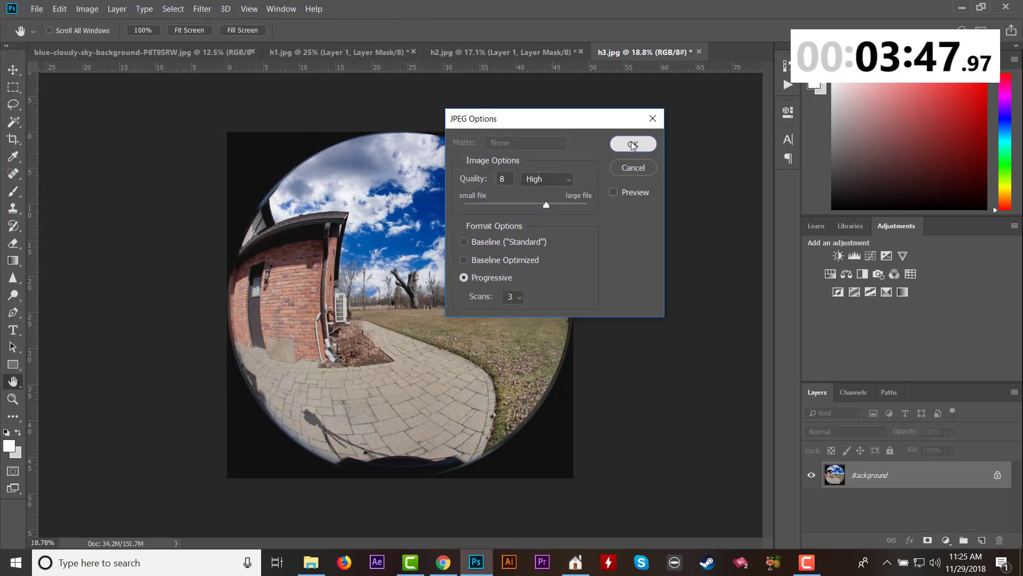
{"action": "left_click", "coordinate": [632, 144]}
Switch to Planitar Stitch and reload the last 023 photosphere under 2nd Floor.
{"action": "left_click", "coordinate": [574, 560]}
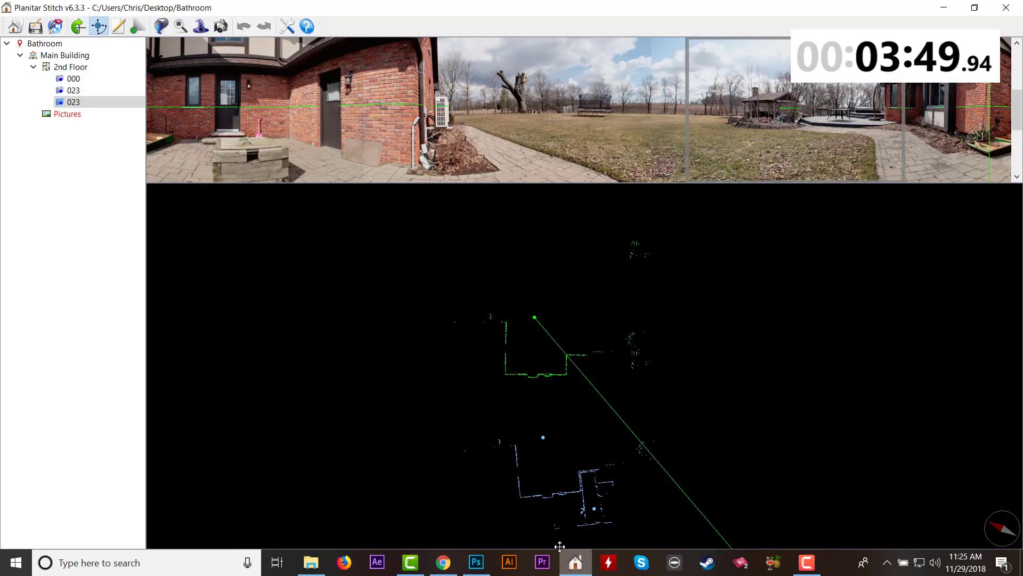
{"action": "right_click", "coordinate": [80, 104]}
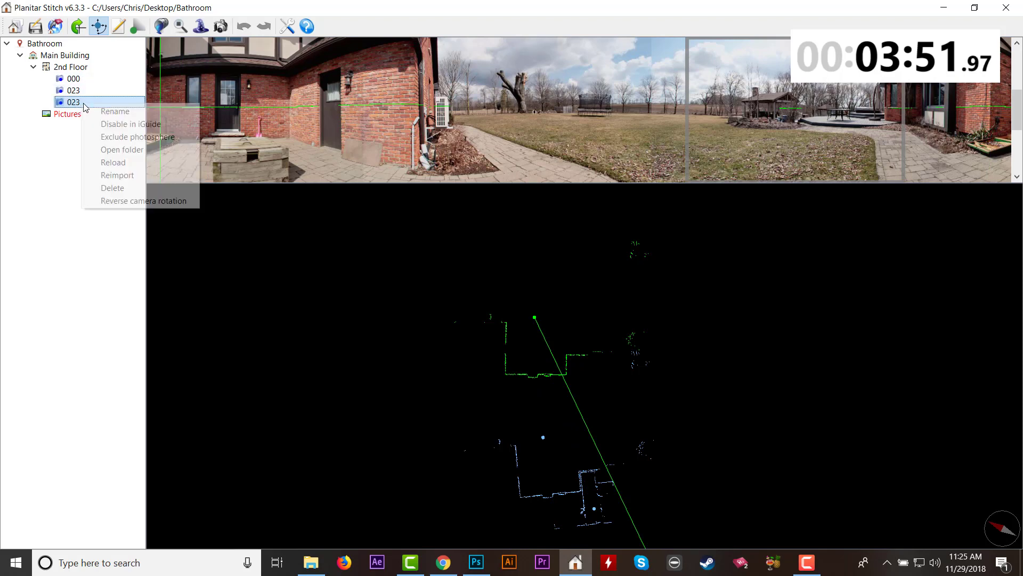
{"action": "left_click", "coordinate": [112, 161]}
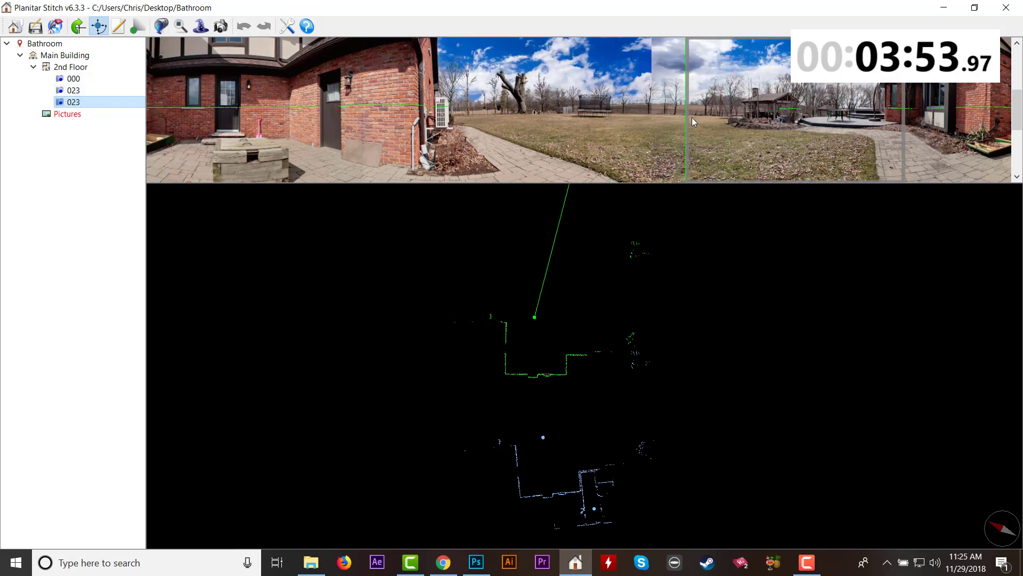
Examine the replaced sky and its seams all around the reloaded photosphere in the snapshot viewer.
{"action": "left_click", "coordinate": [220, 27]}
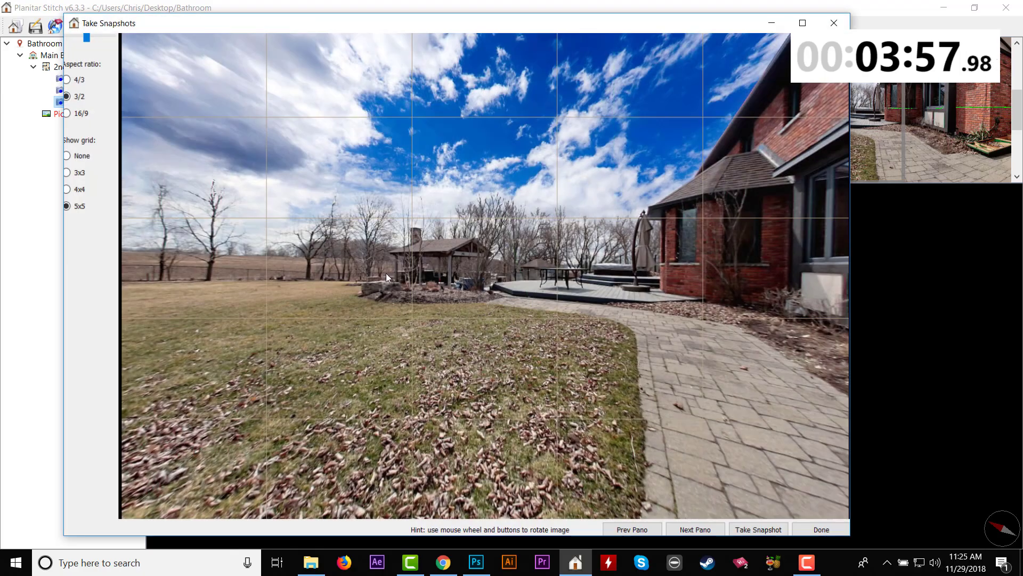
{"action": "left_click_drag", "start_coordinate": [386, 273], "coordinate": [799, 282]}
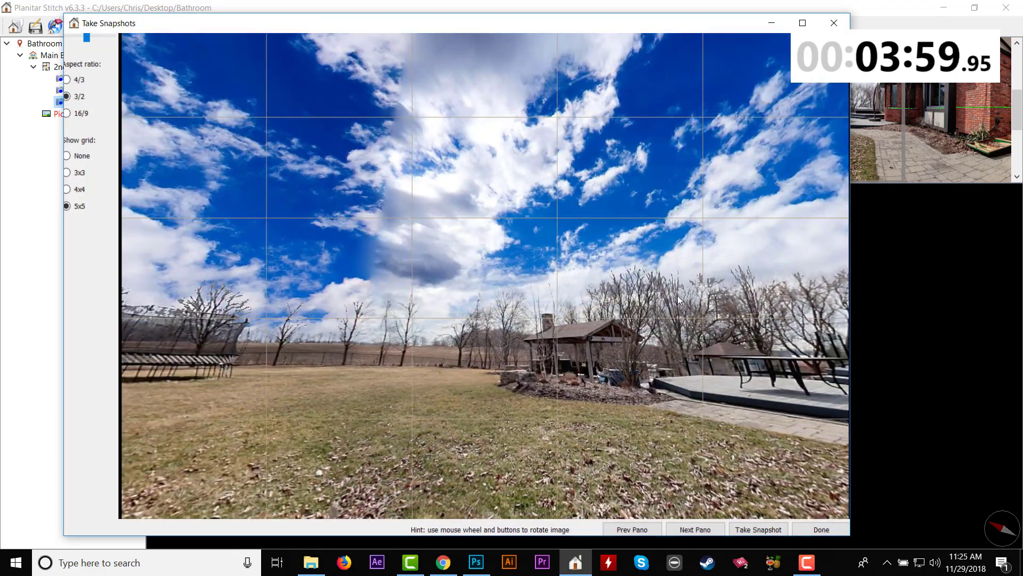
{"action": "left_click_drag", "start_coordinate": [613, 290], "coordinate": [731, 287]}
{"action": "left_click_drag", "start_coordinate": [486, 271], "coordinate": [646, 283]}
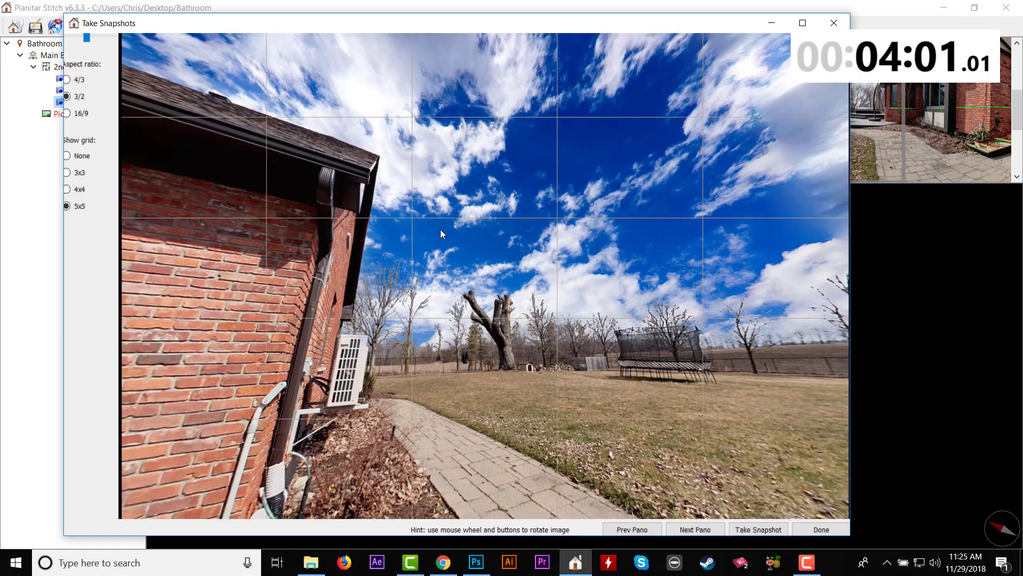
{"action": "left_click_drag", "start_coordinate": [440, 229], "coordinate": [509, 262]}
{"action": "left_click_drag", "start_coordinate": [358, 244], "coordinate": [597, 257]}
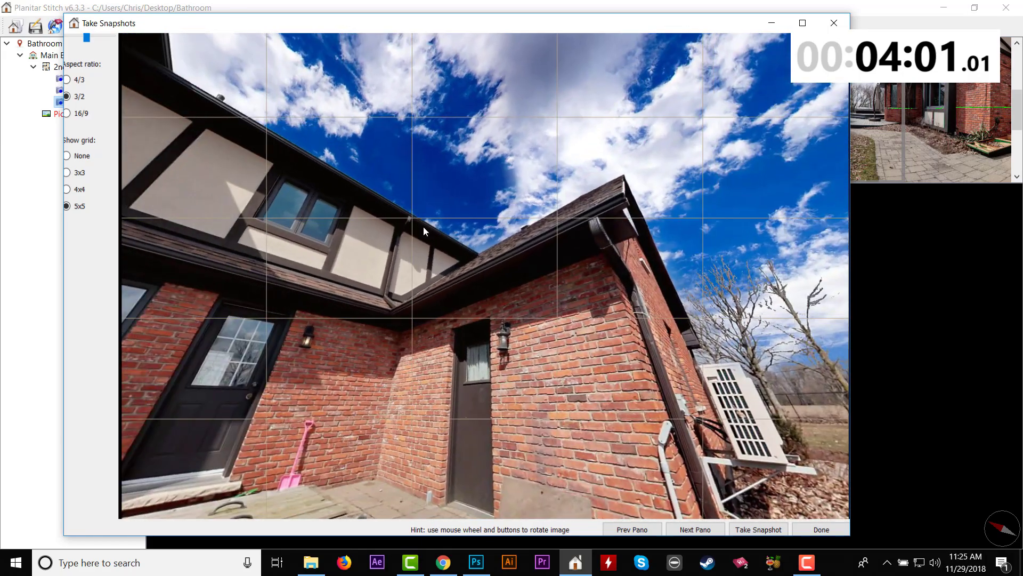
{"action": "left_click_drag", "start_coordinate": [346, 217], "coordinate": [549, 219]}
{"action": "left_click_drag", "start_coordinate": [343, 185], "coordinate": [452, 205]}
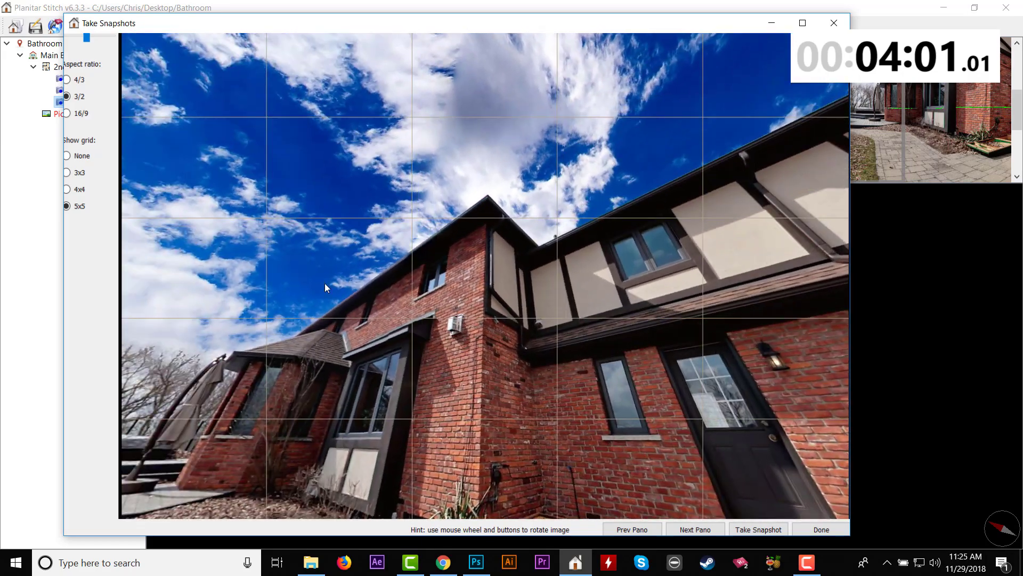
{"action": "left_click_drag", "start_coordinate": [325, 283], "coordinate": [433, 263]}
{"action": "left_click_drag", "start_coordinate": [385, 296], "coordinate": [573, 290]}
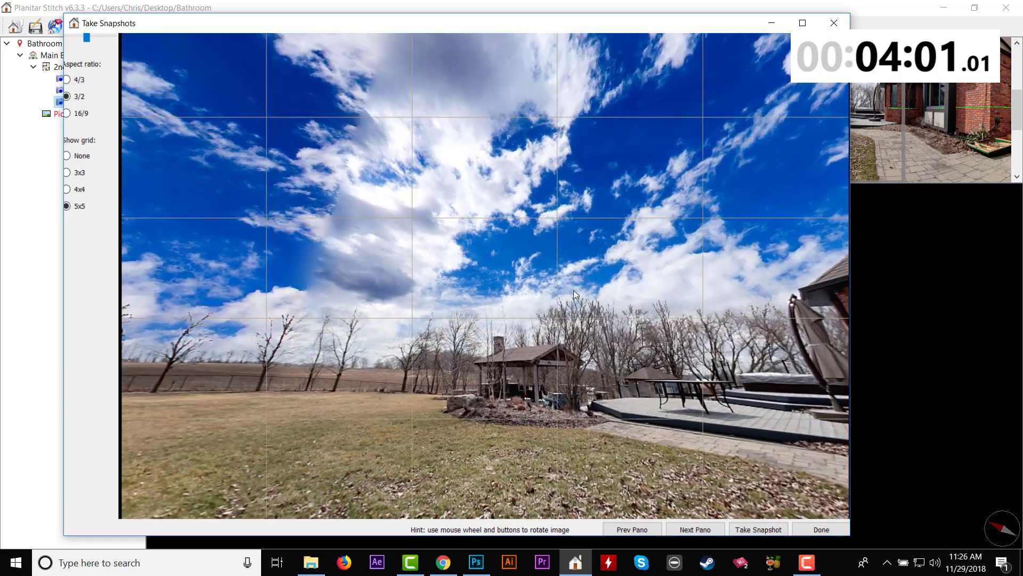
{"action": "left_click_drag", "start_coordinate": [392, 305], "coordinate": [728, 347]}
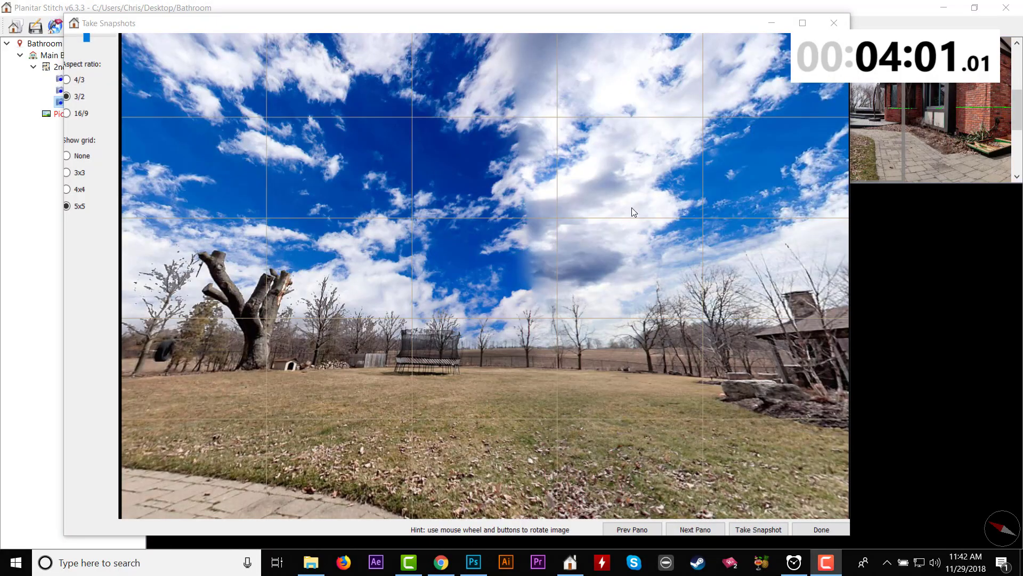
{"action": "left_click_drag", "start_coordinate": [632, 212], "coordinate": [449, 272]}
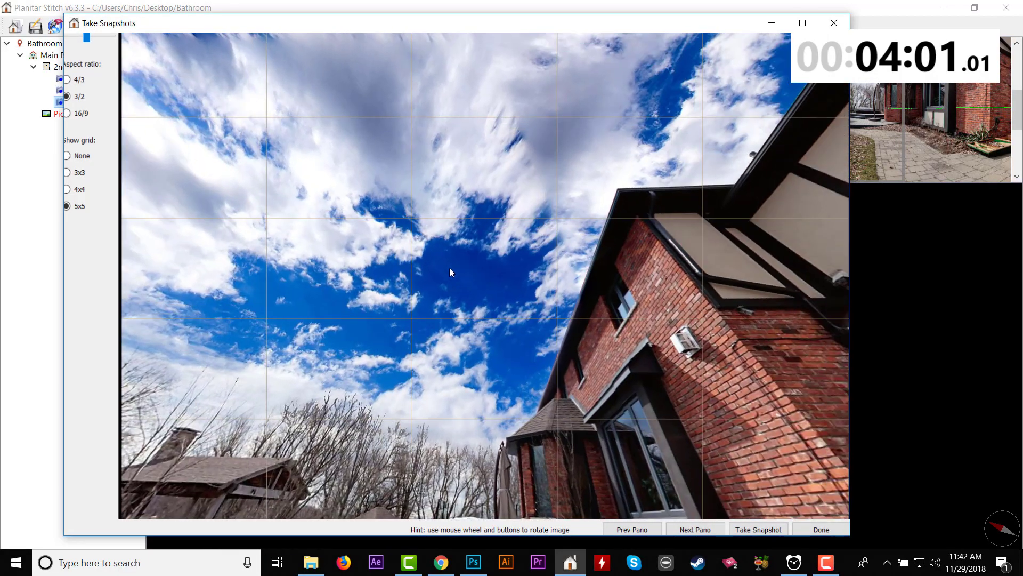
{"action": "left_click_drag", "start_coordinate": [379, 207], "coordinate": [481, 211]}
{"action": "left_click", "coordinate": [835, 24]}
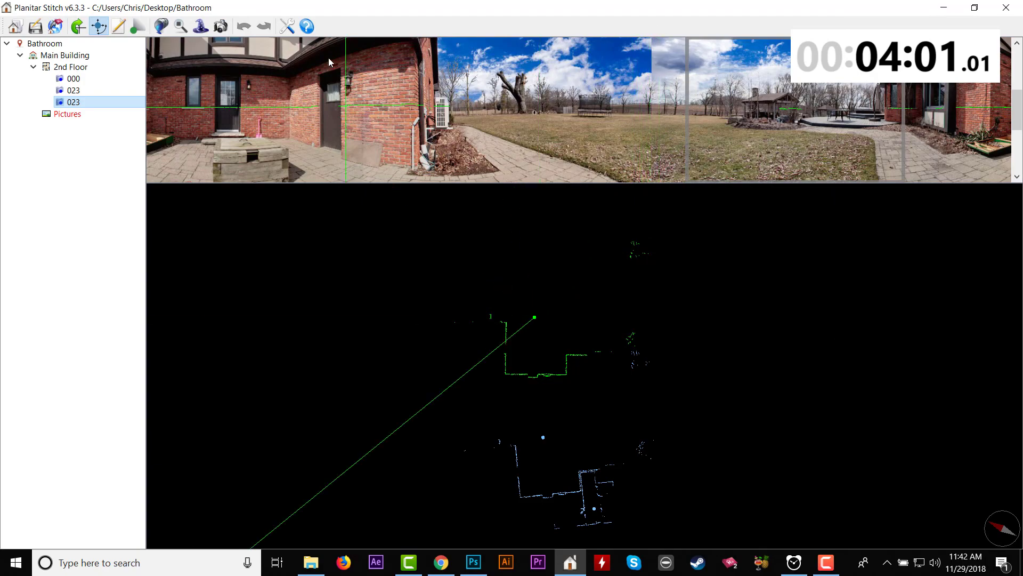
{"action": "left_click", "coordinate": [220, 26]}
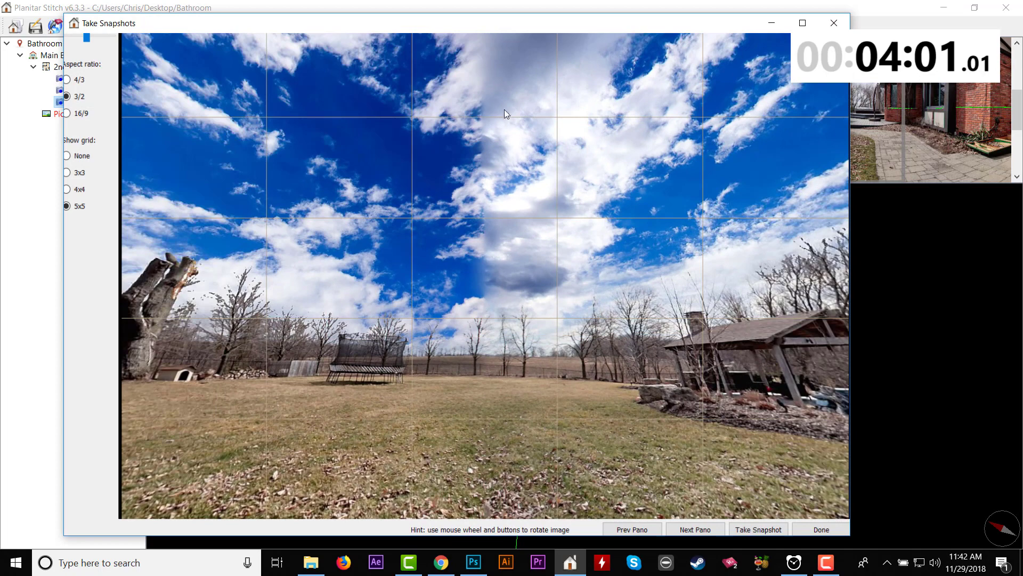
{"action": "left_click", "coordinate": [834, 24]}
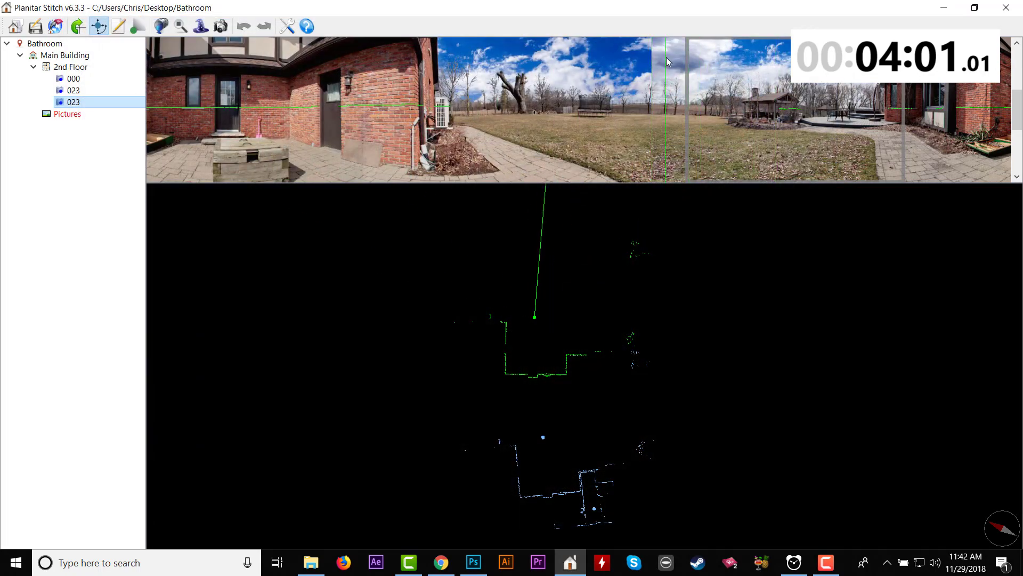